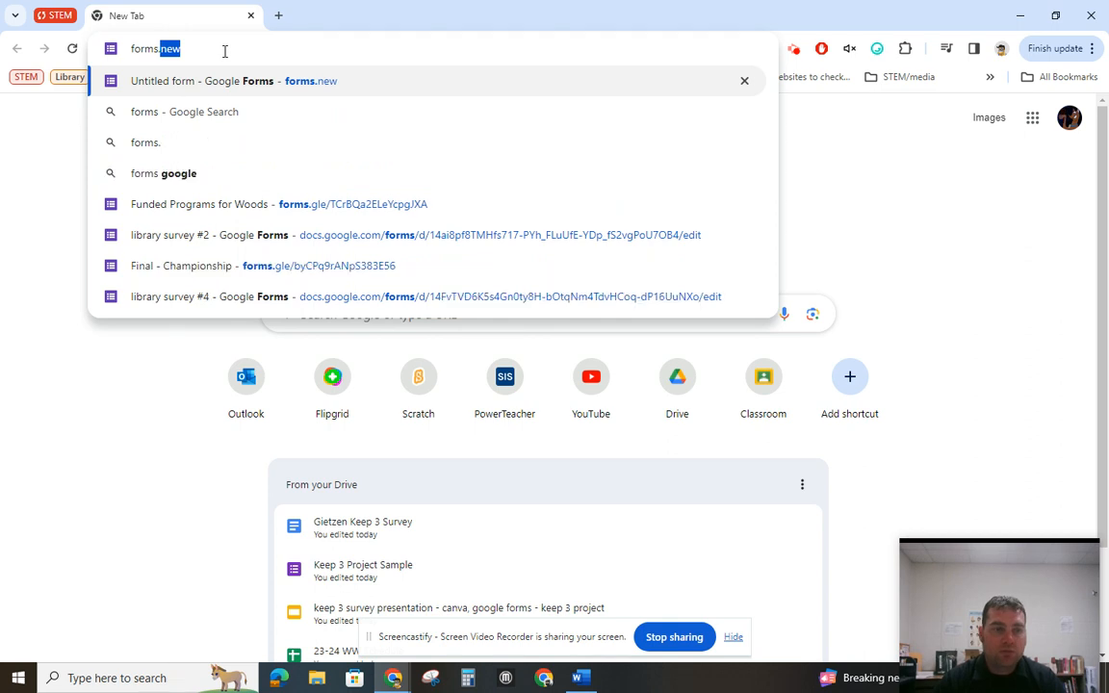
Create a new blank Google Form by going to forms.new
key("Return")
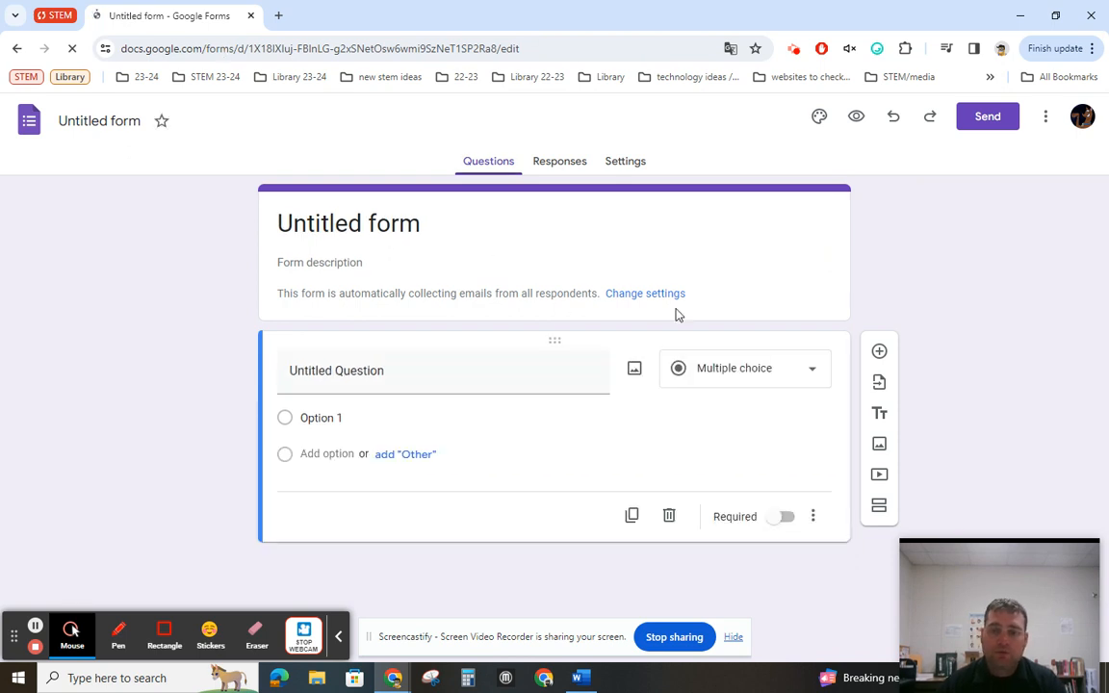
Rename the form document to 'Keep 3 - Ice Cream Toppings'
left_click(102, 125)
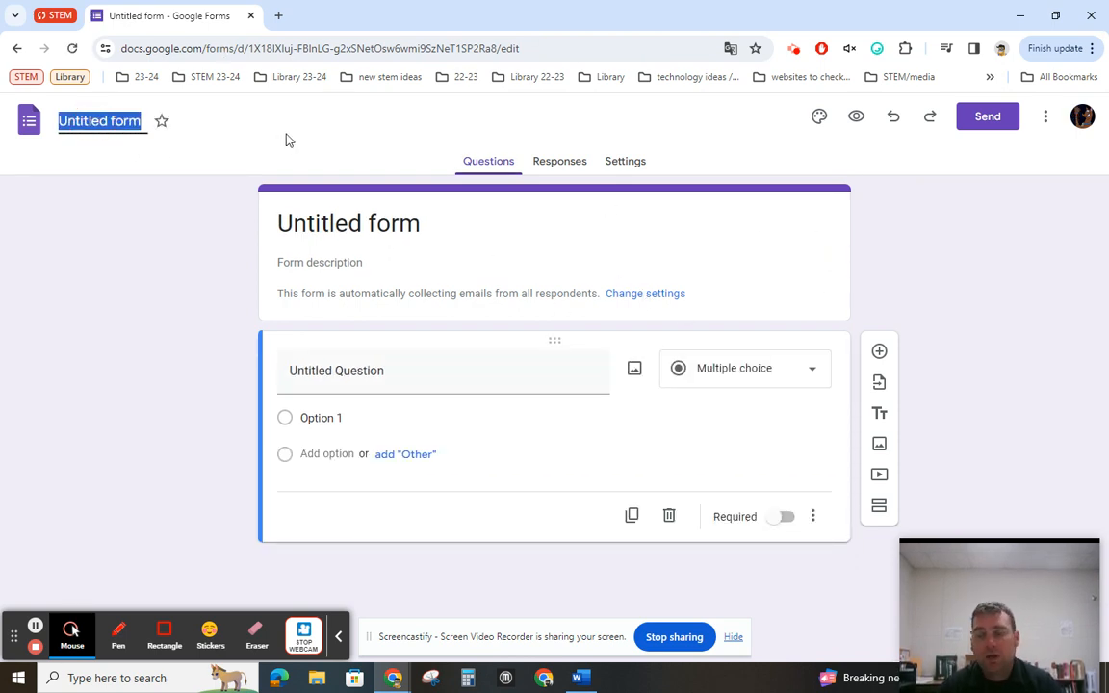
type("Keep")
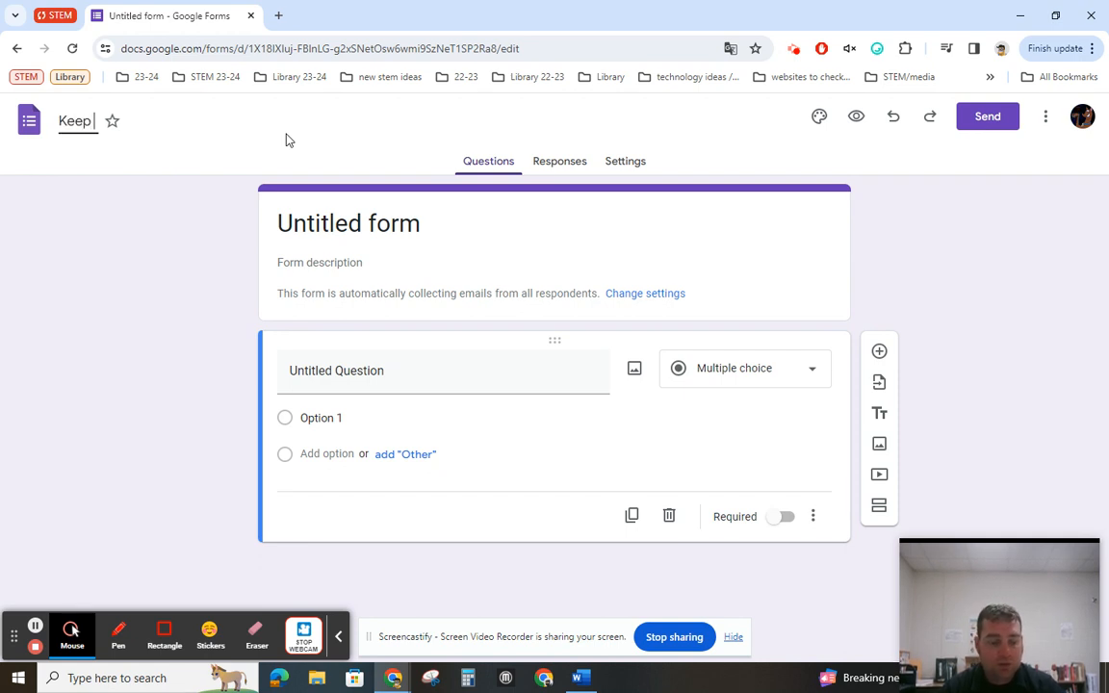
type(" 3 -")
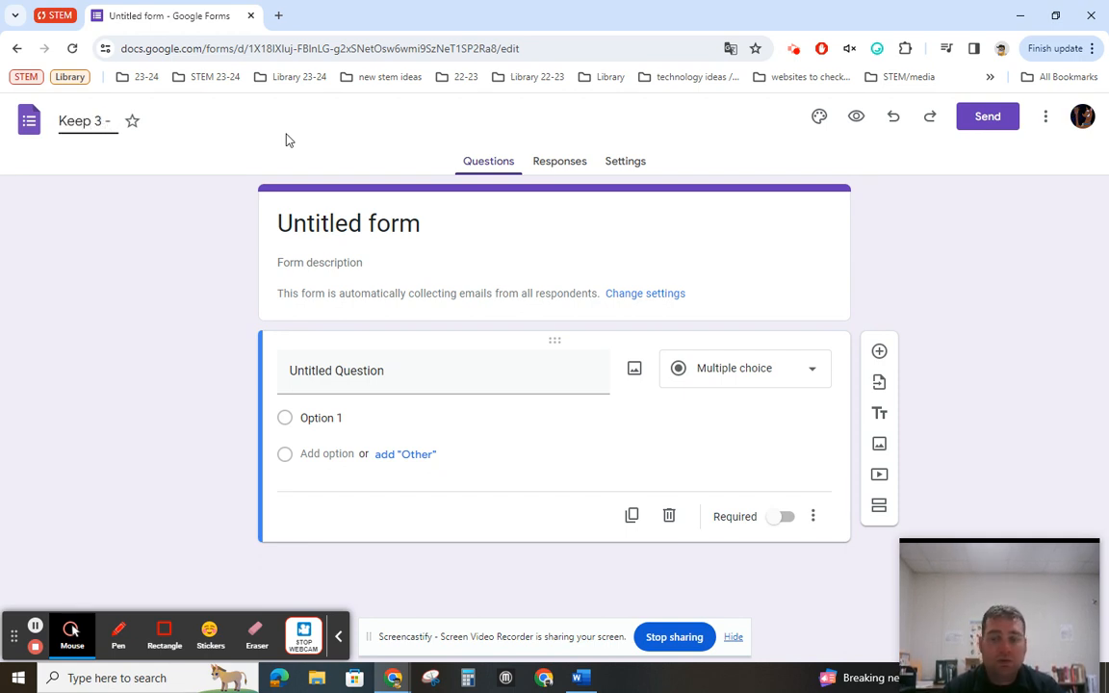
type(" Ice")
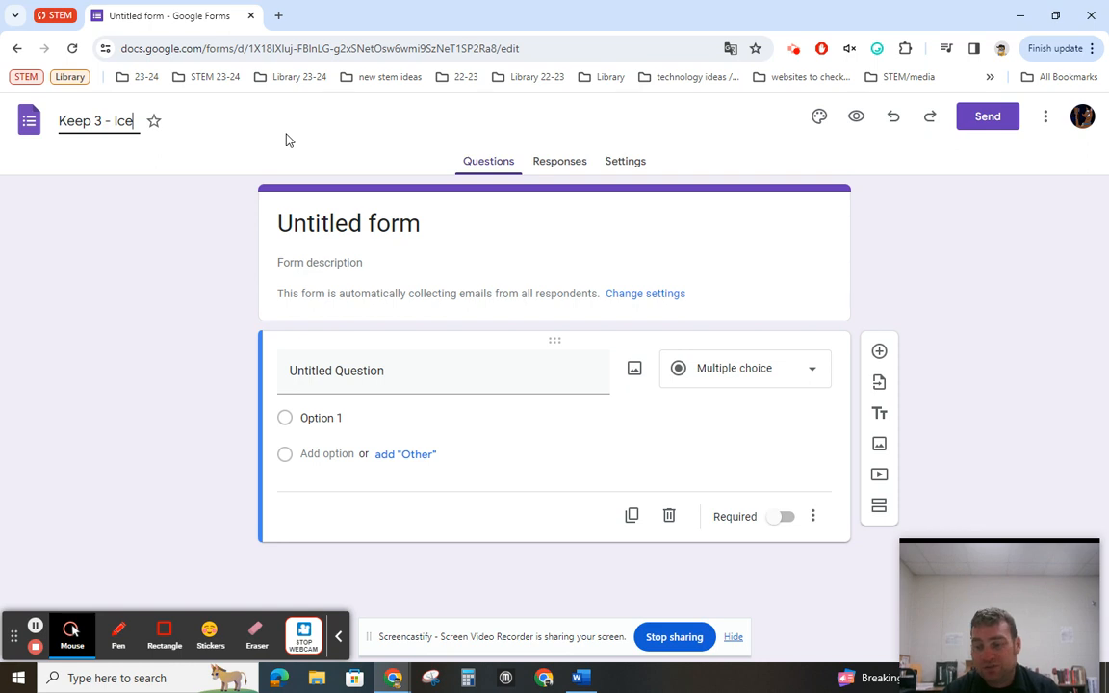
type(" Cream To")
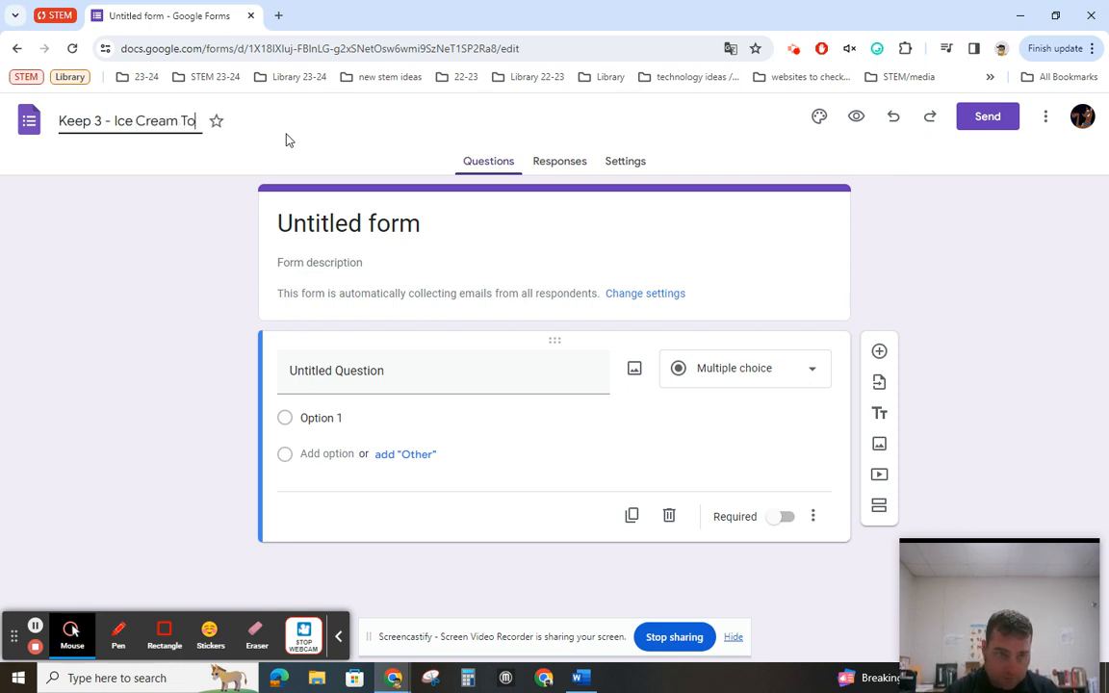
type("ppings")
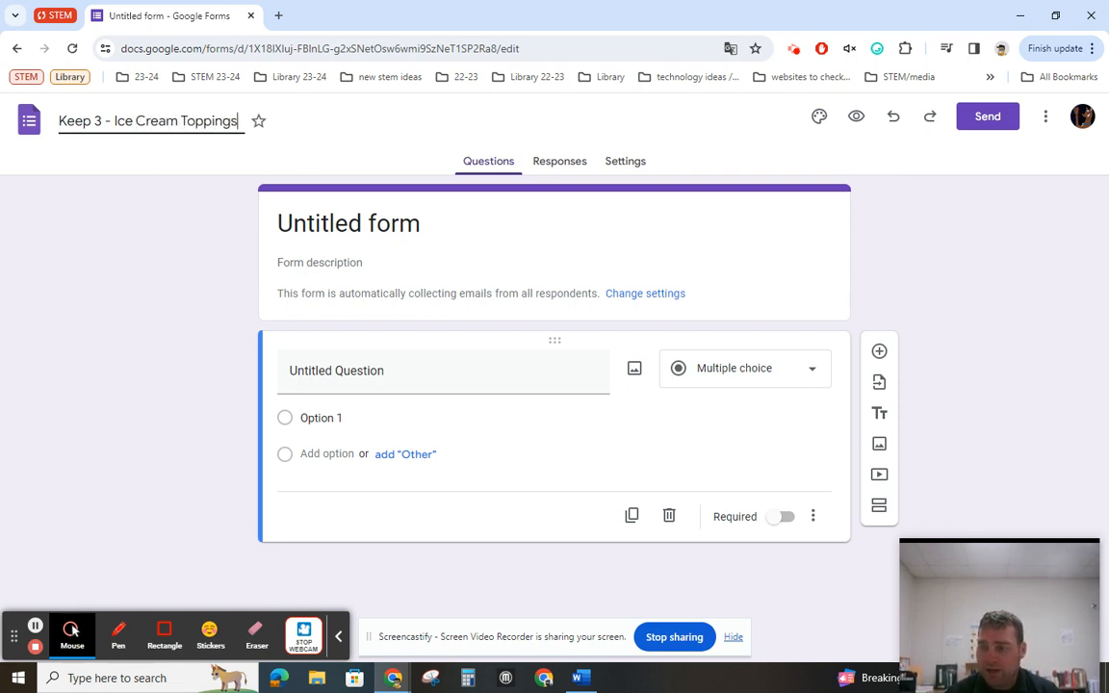
key("Return")
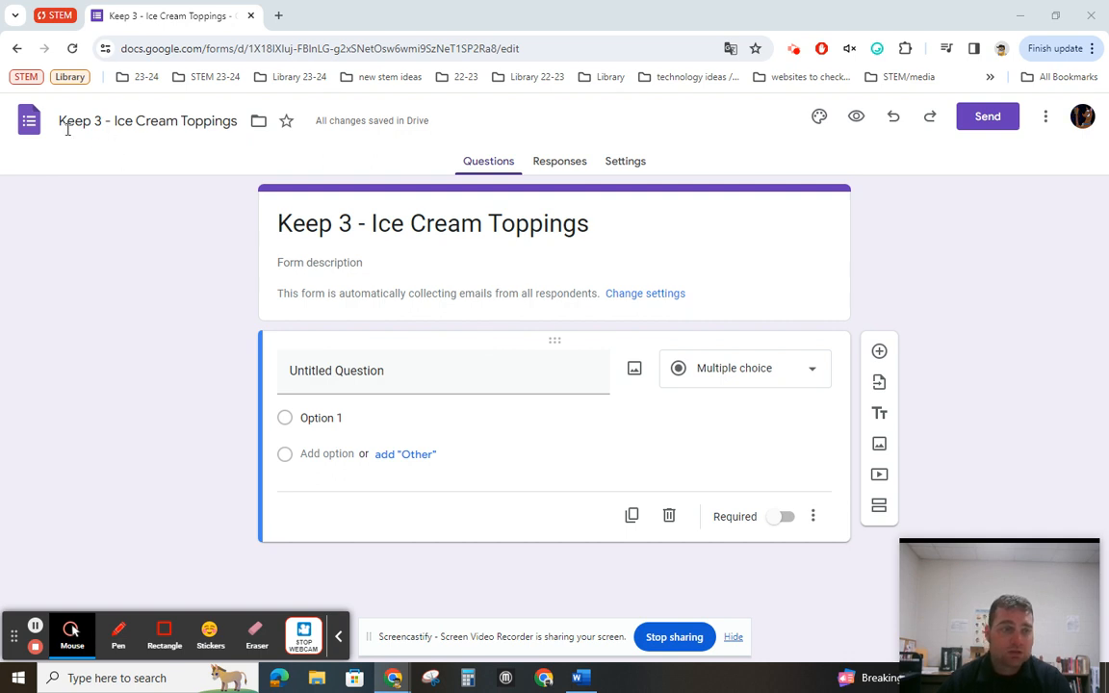
Enter 'STEM 2024 - Homebase' as the form description
left_click(330, 264)
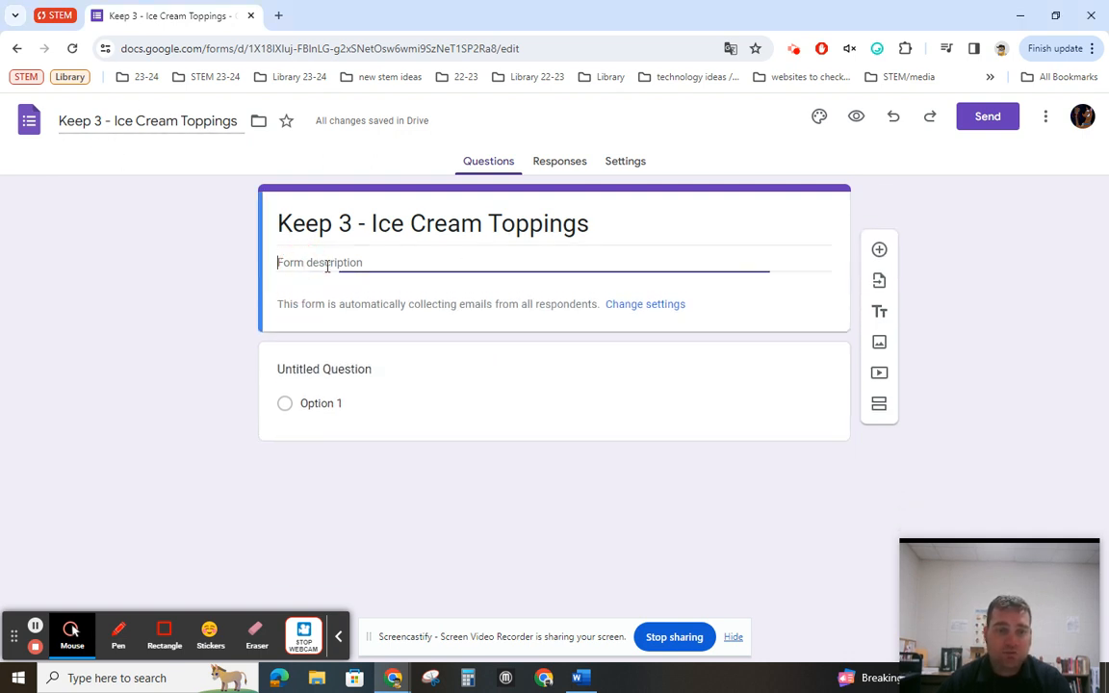
type("SD")
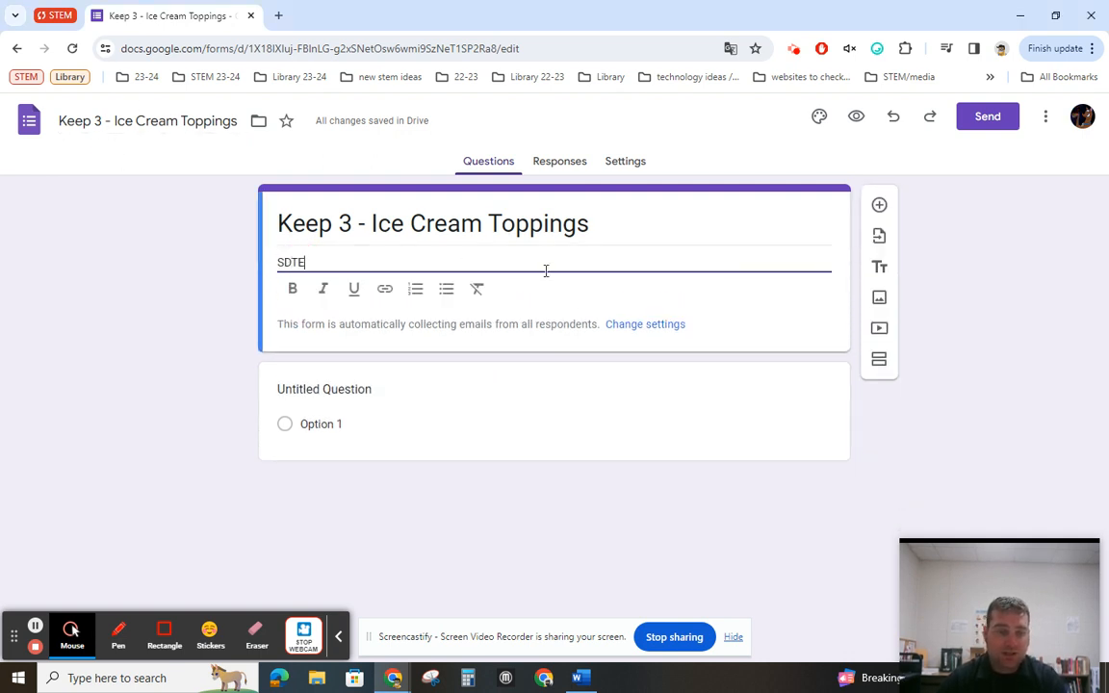
key("BackSpace")
type("TEM ")
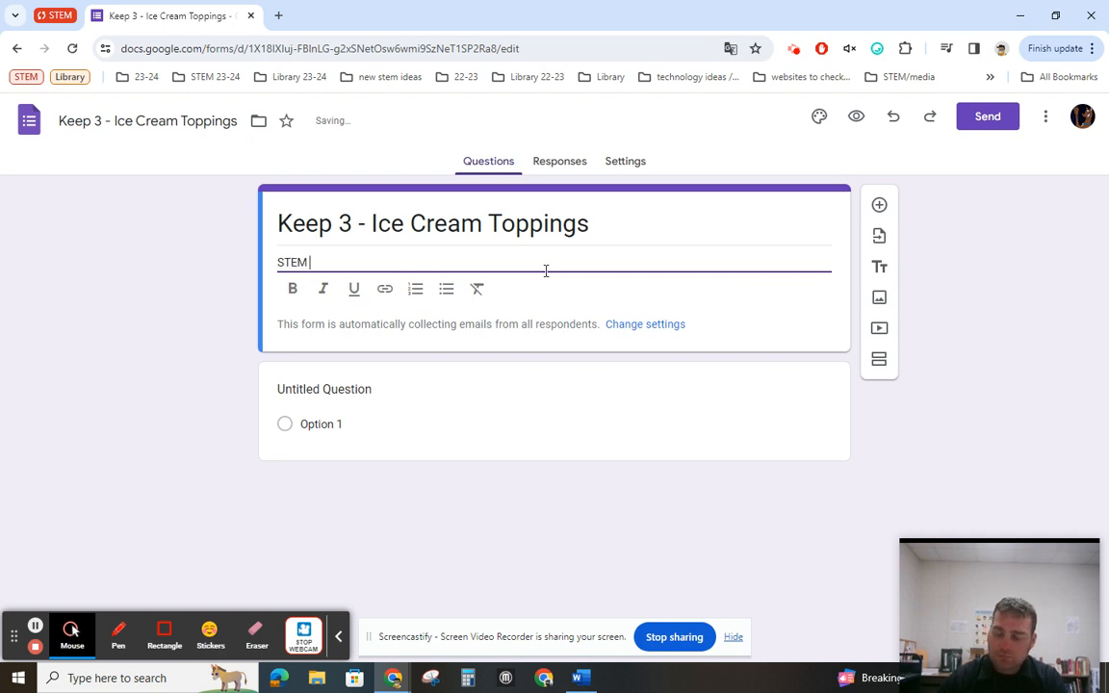
type("2024 - Ho")
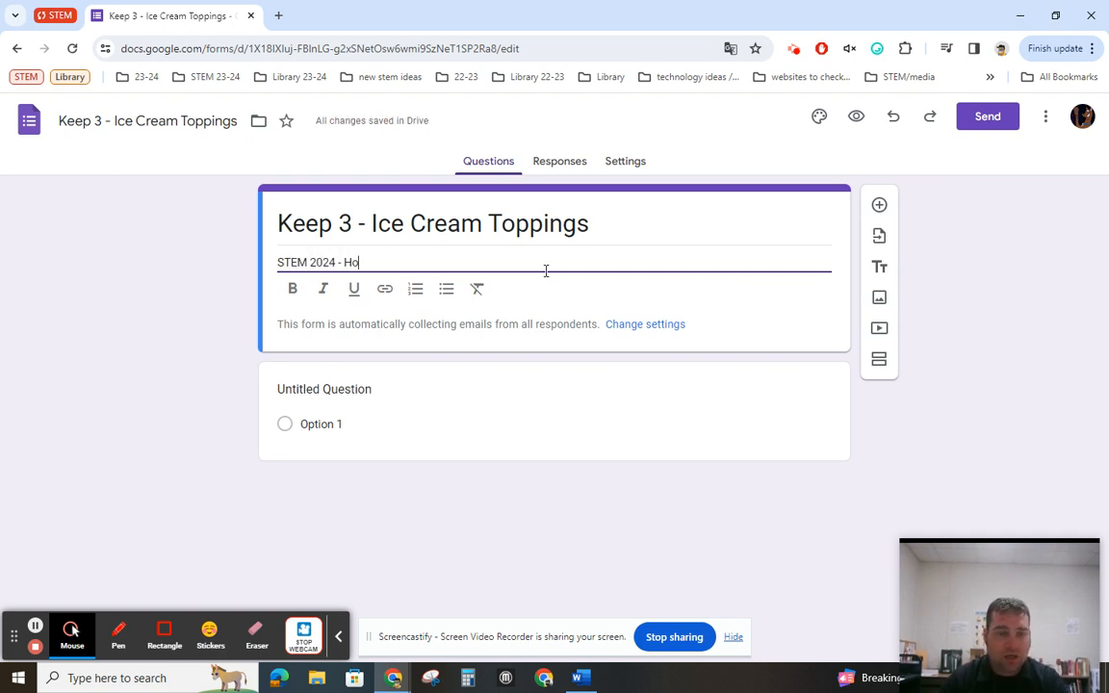
type("mebase")
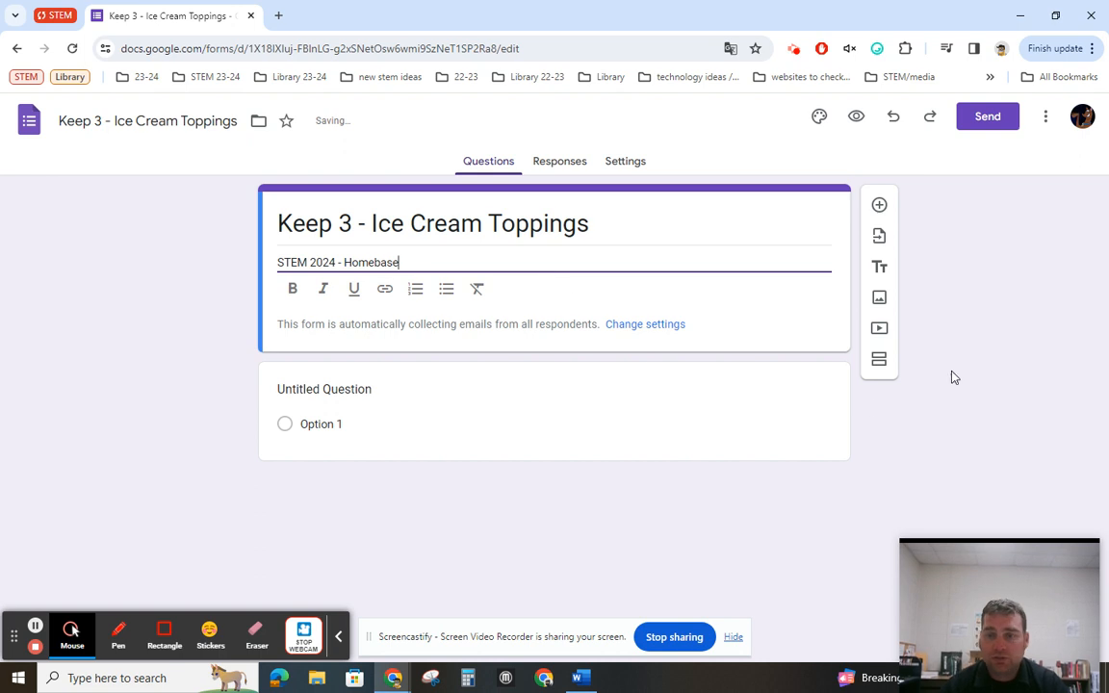
left_click(994, 364)
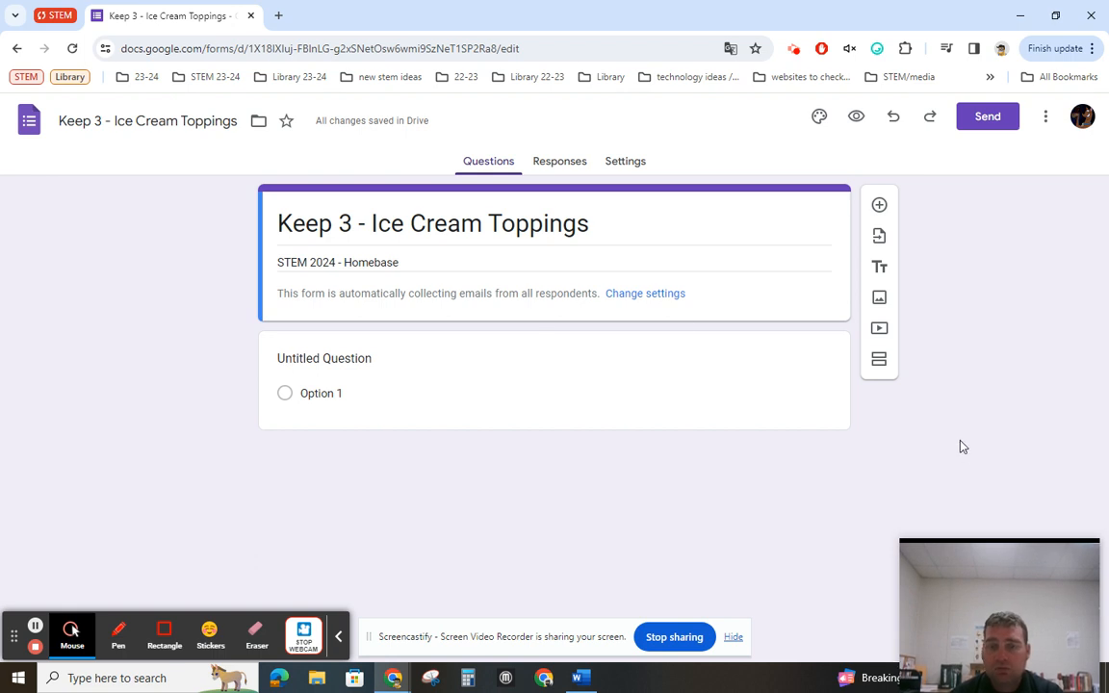
Change the first question's type to Checkboxes
mouse_move(1025, 580)
left_click(598, 354)
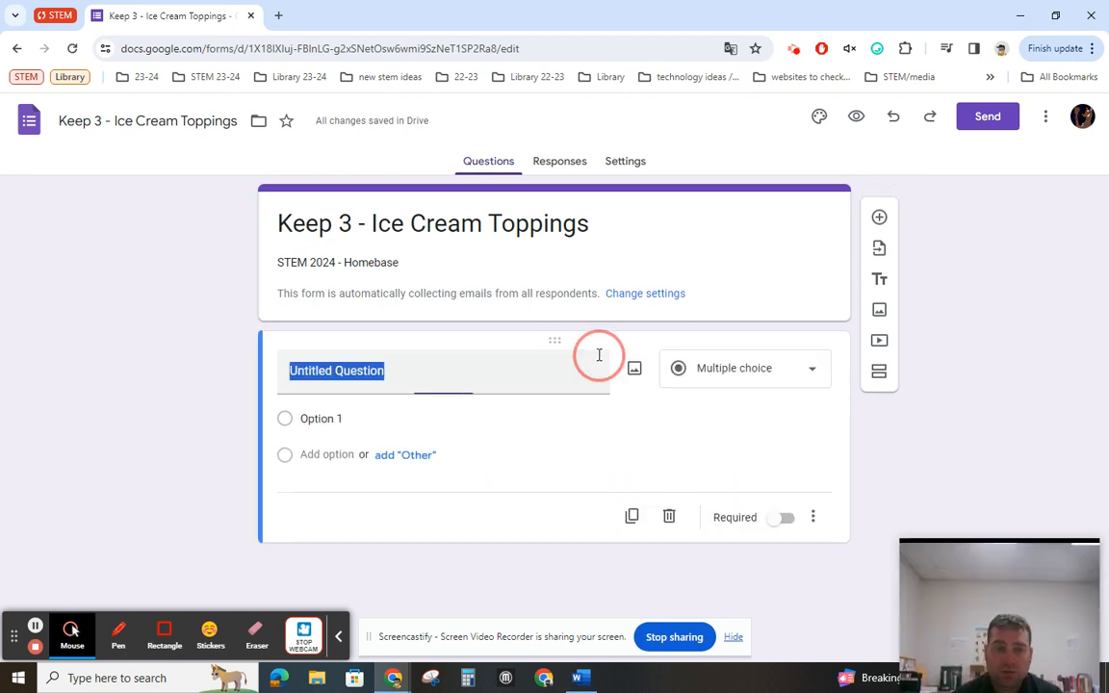
left_click(812, 376)
left_click(953, 376)
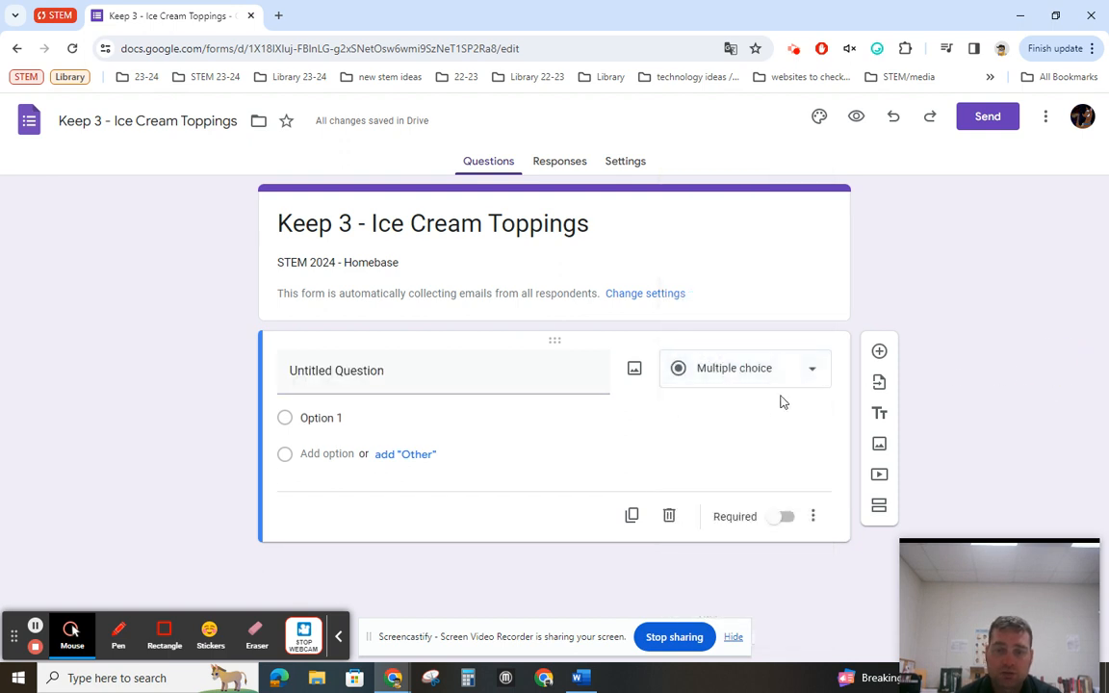
left_click(703, 424)
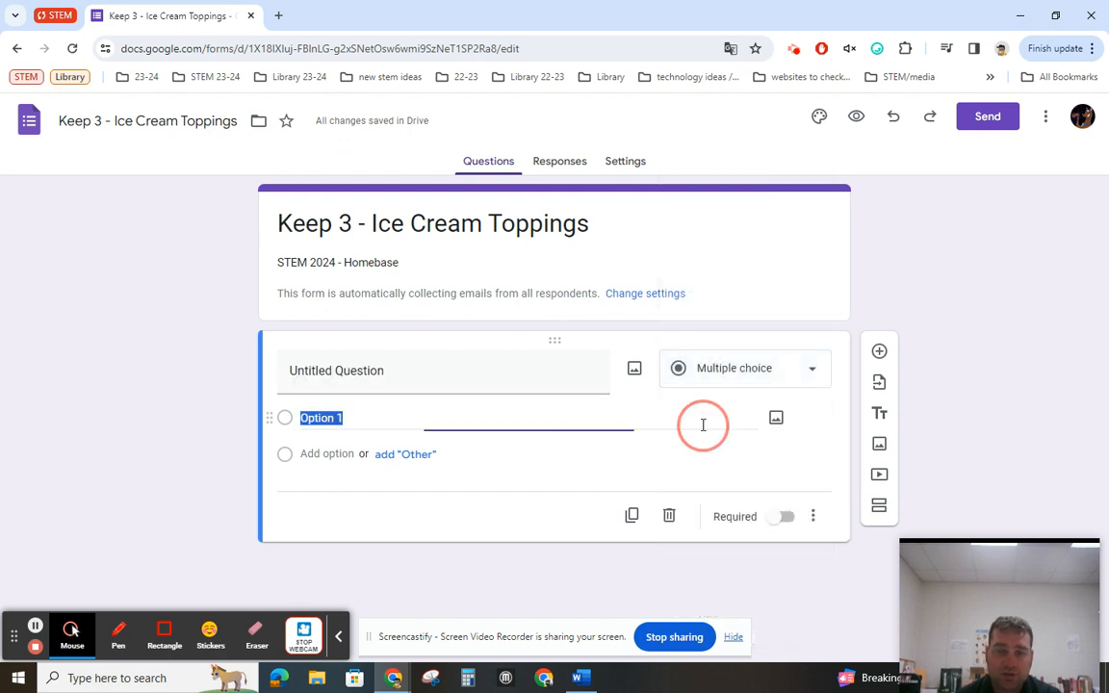
left_click(818, 376)
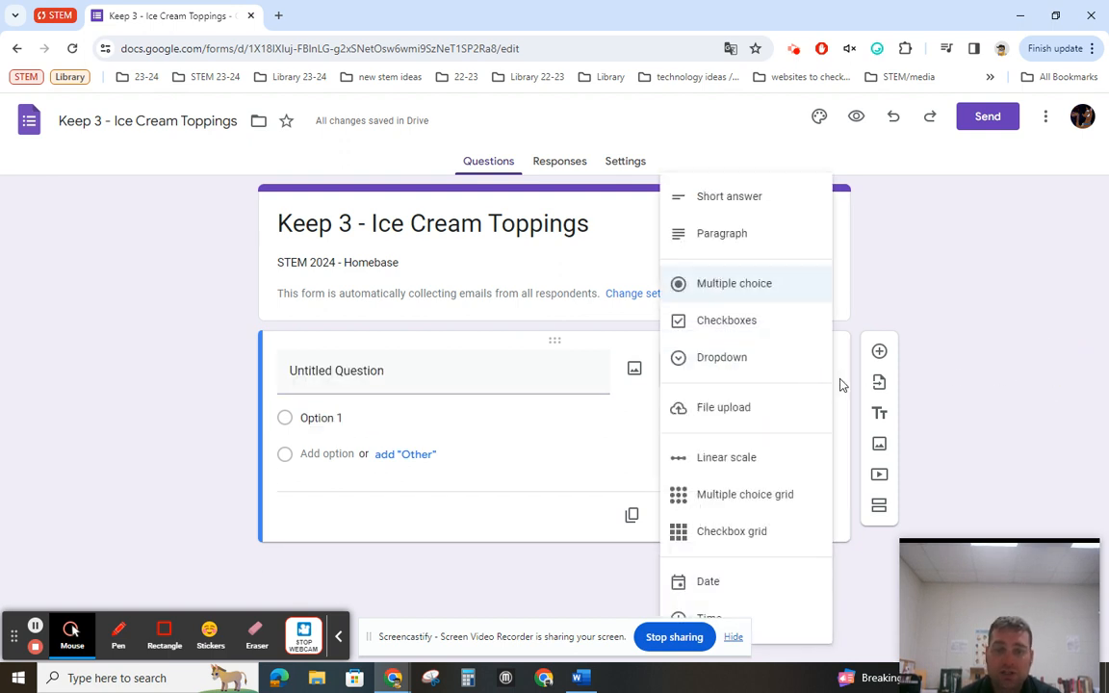
left_click(772, 323)
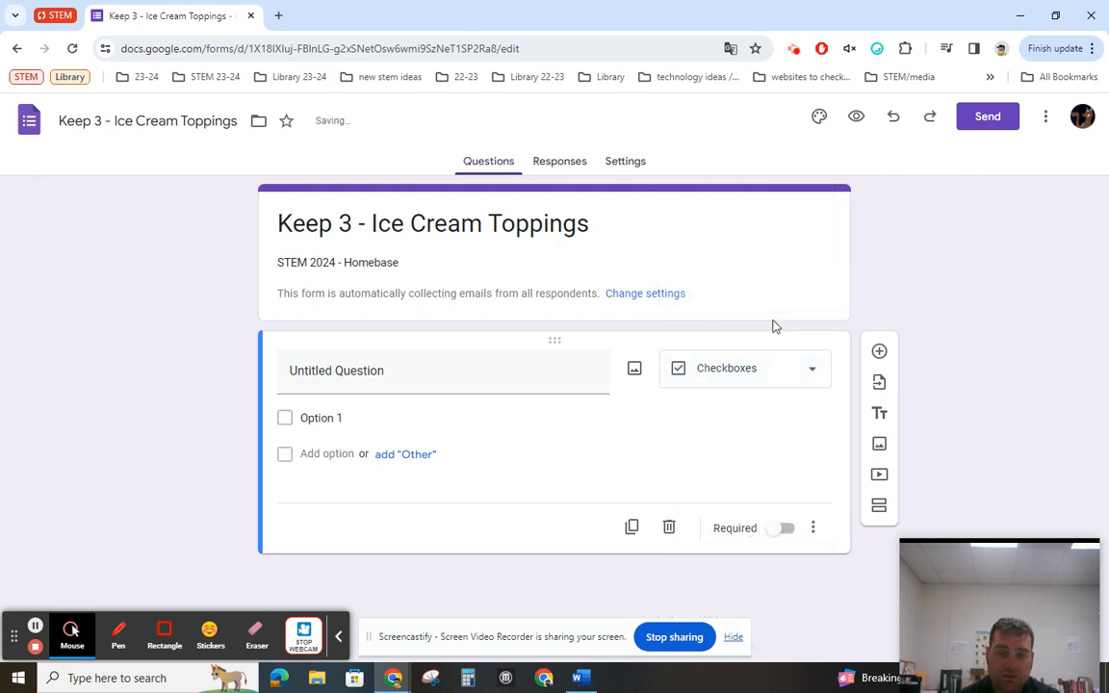
Title the question 'Keep 3 Ice Cream Toppings'
left_click(435, 378)
type("K")
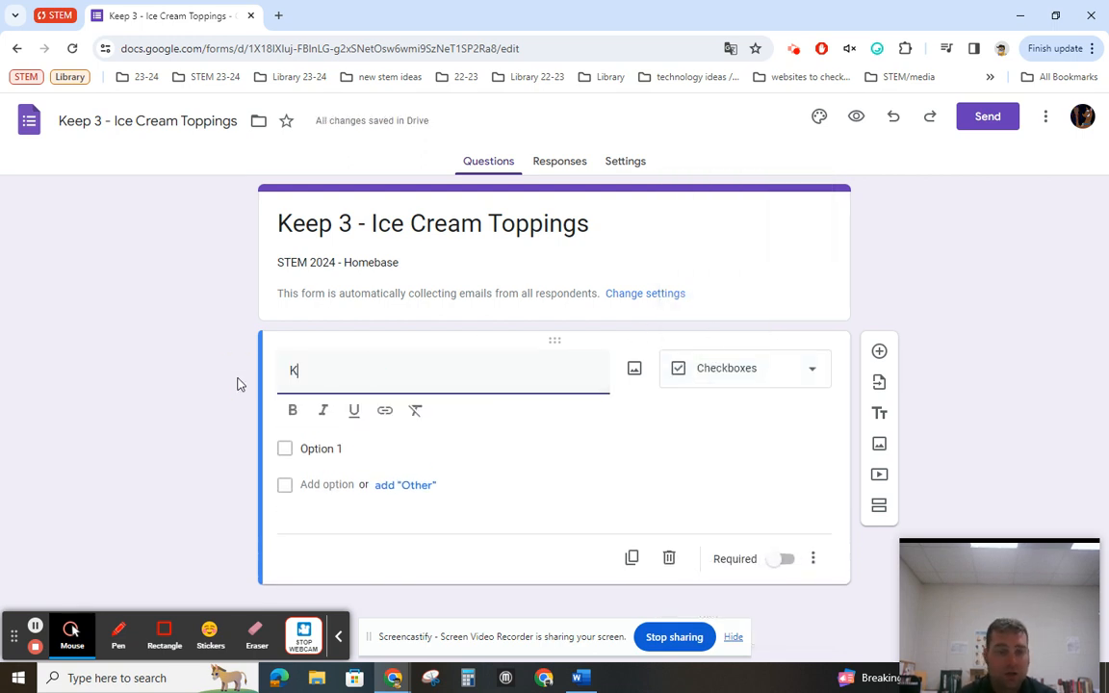
type("eep 3 Ic")
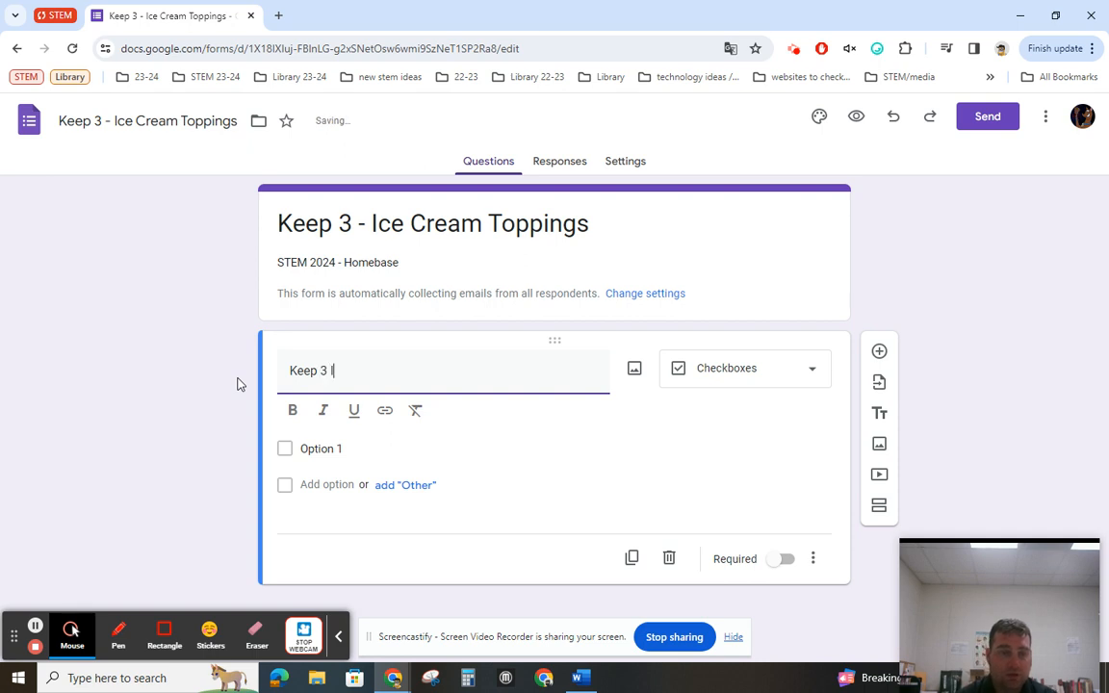
key("BackSpace")
key("BackSpace")
key("BackSpace")
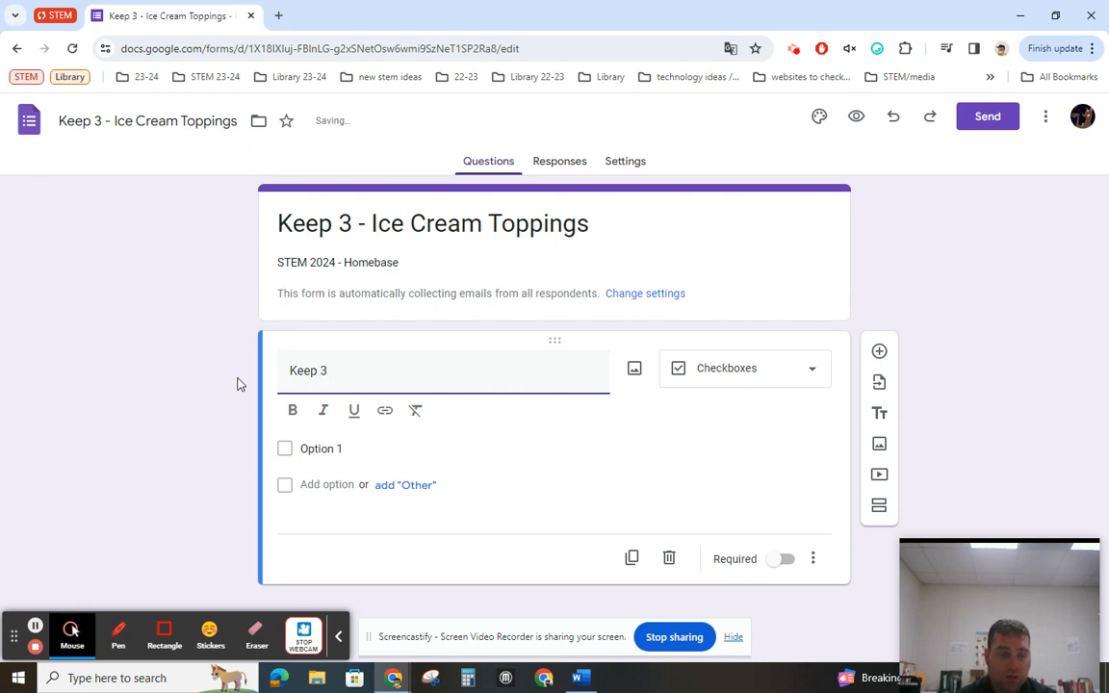
type("Ice ")
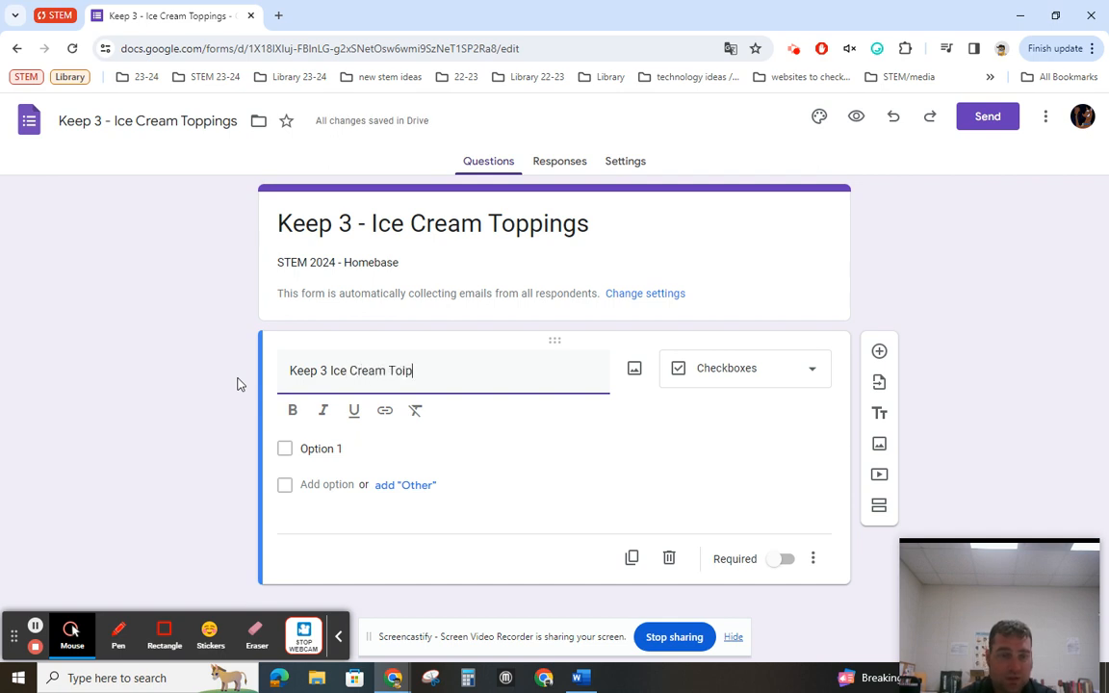
type("Cream Toppings")
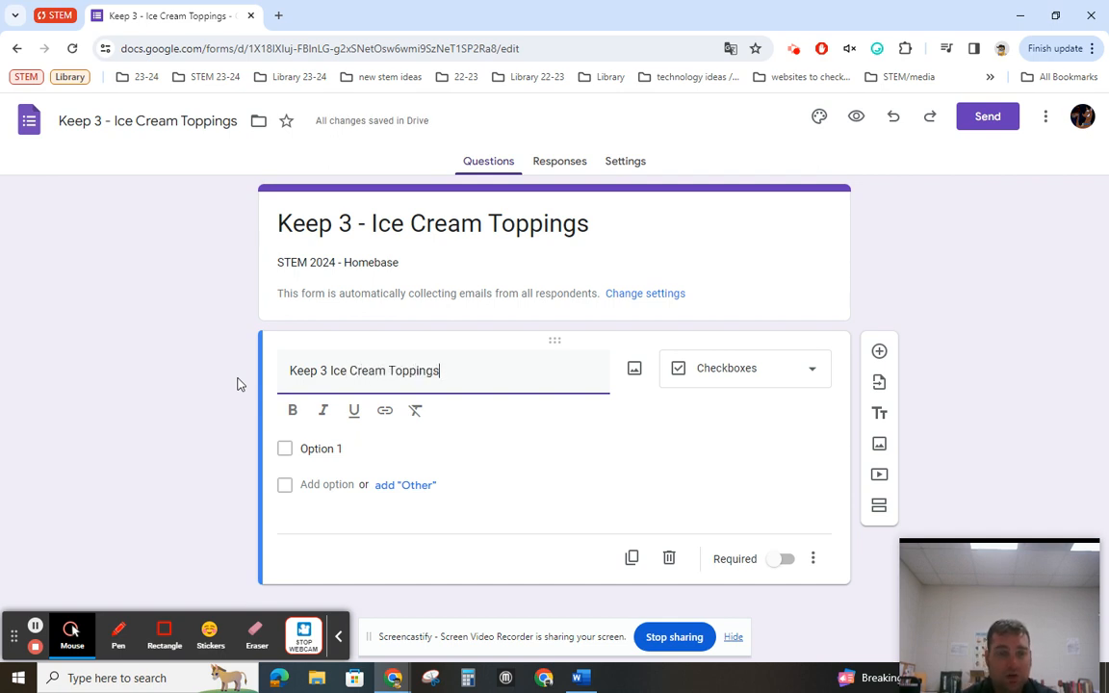
Add eleven more answer choices so the question runs from Option 1 to Option 12
left_click(287, 487)
left_click(333, 491)
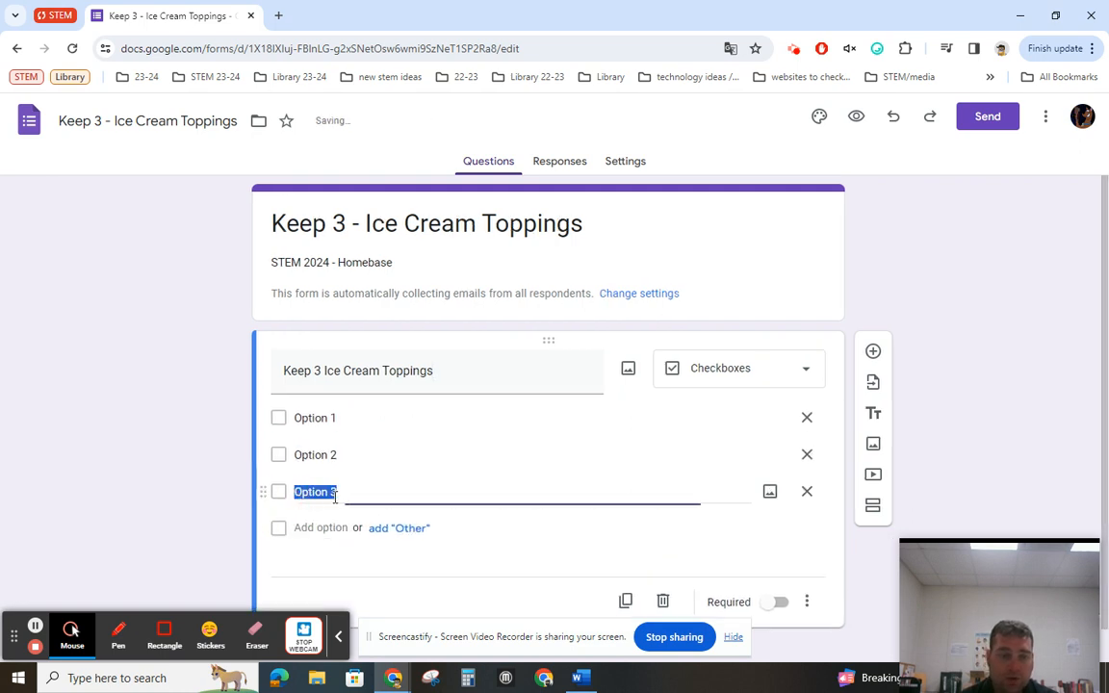
left_click(275, 507)
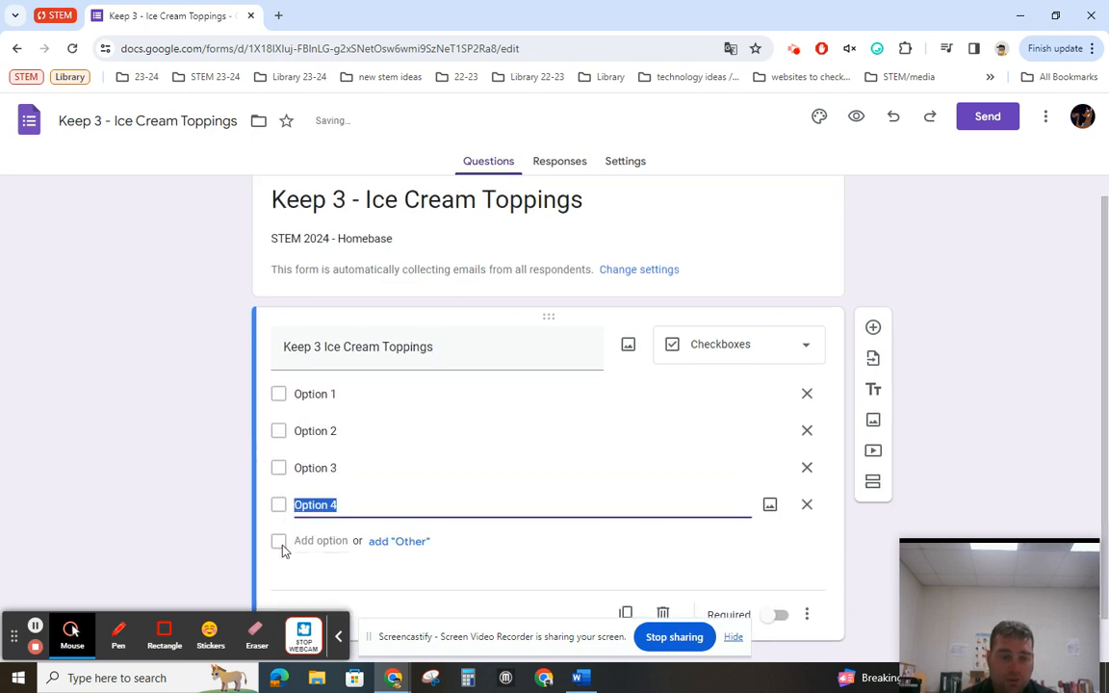
left_click(281, 543)
left_click(281, 578)
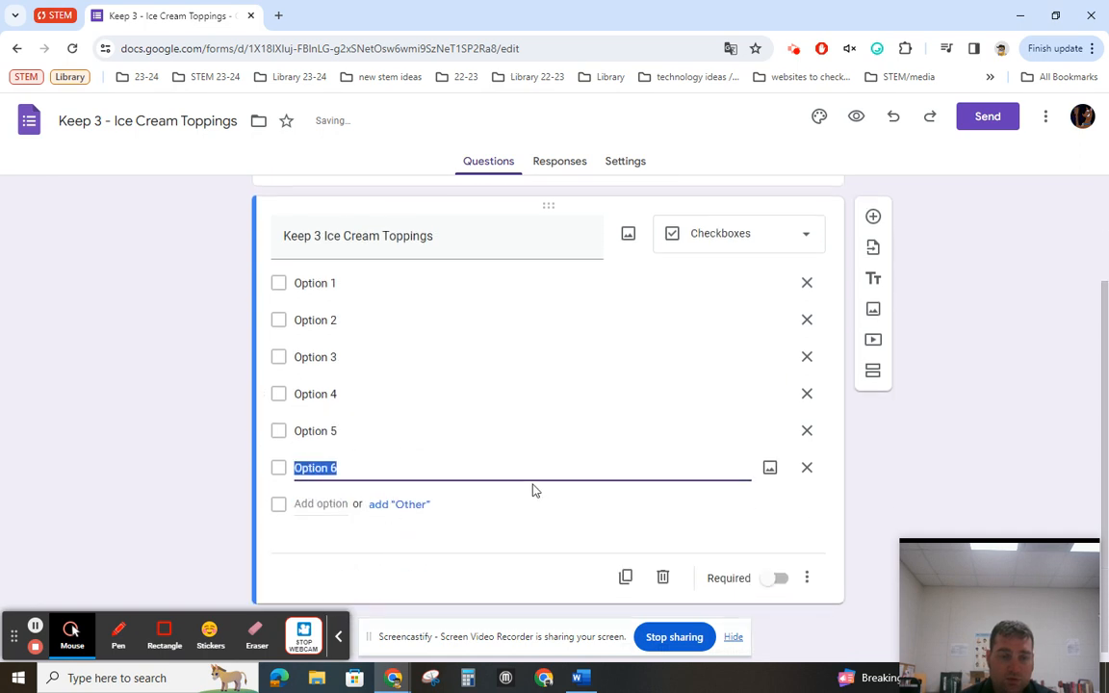
left_click(279, 505)
left_click(281, 541)
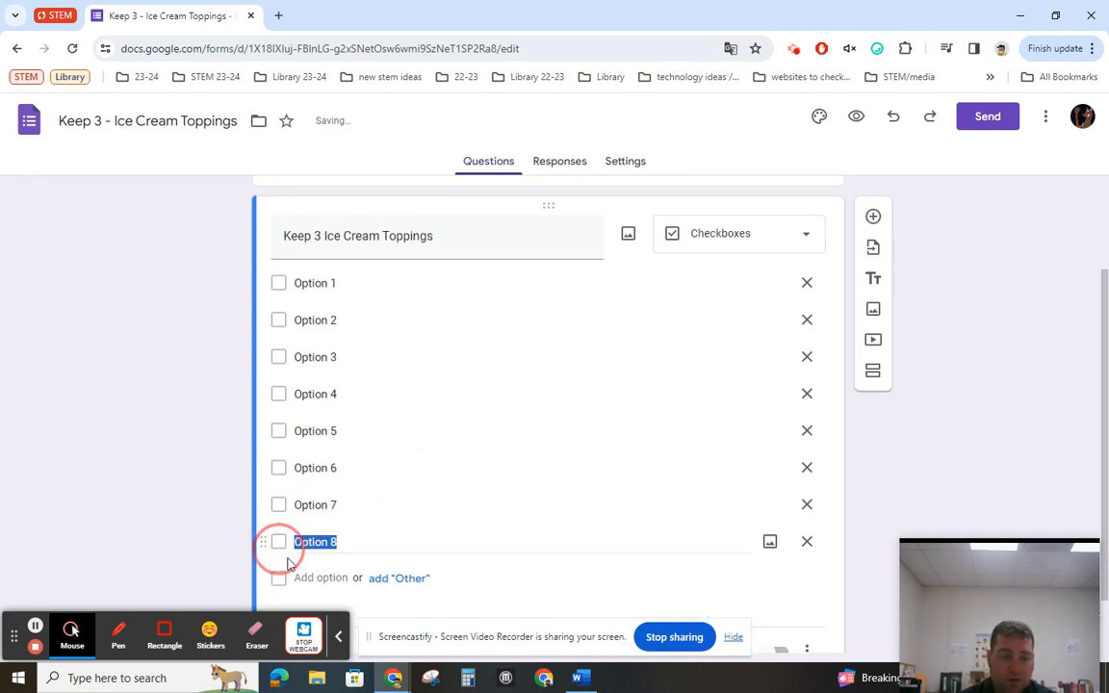
left_click(281, 578)
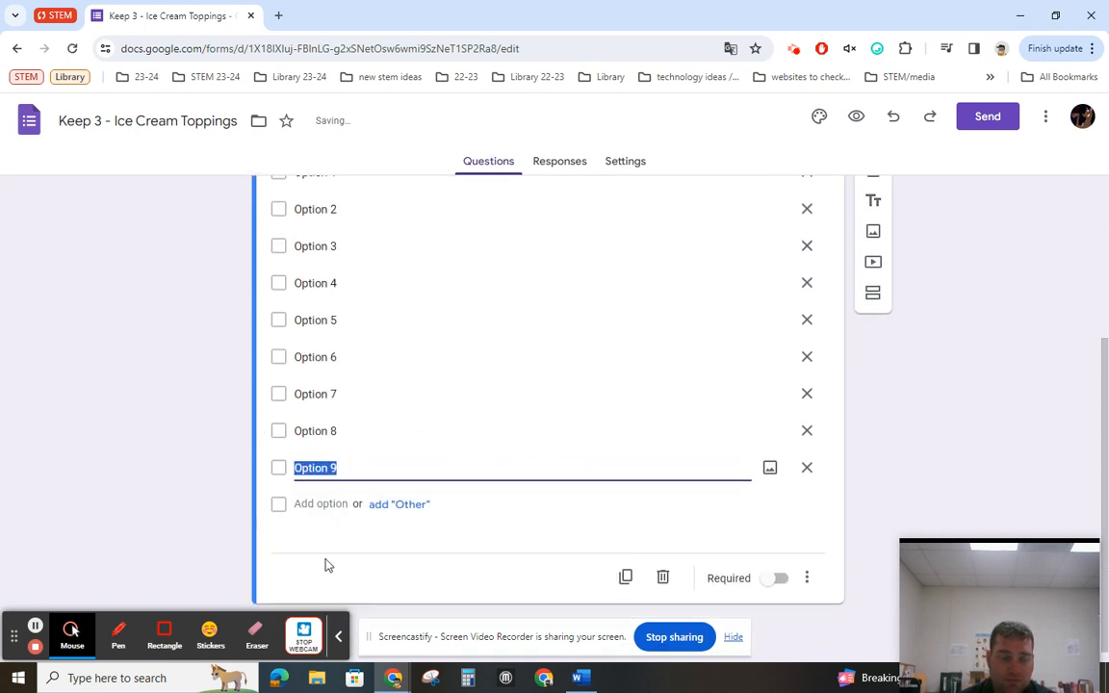
left_click(281, 503)
left_click(279, 503)
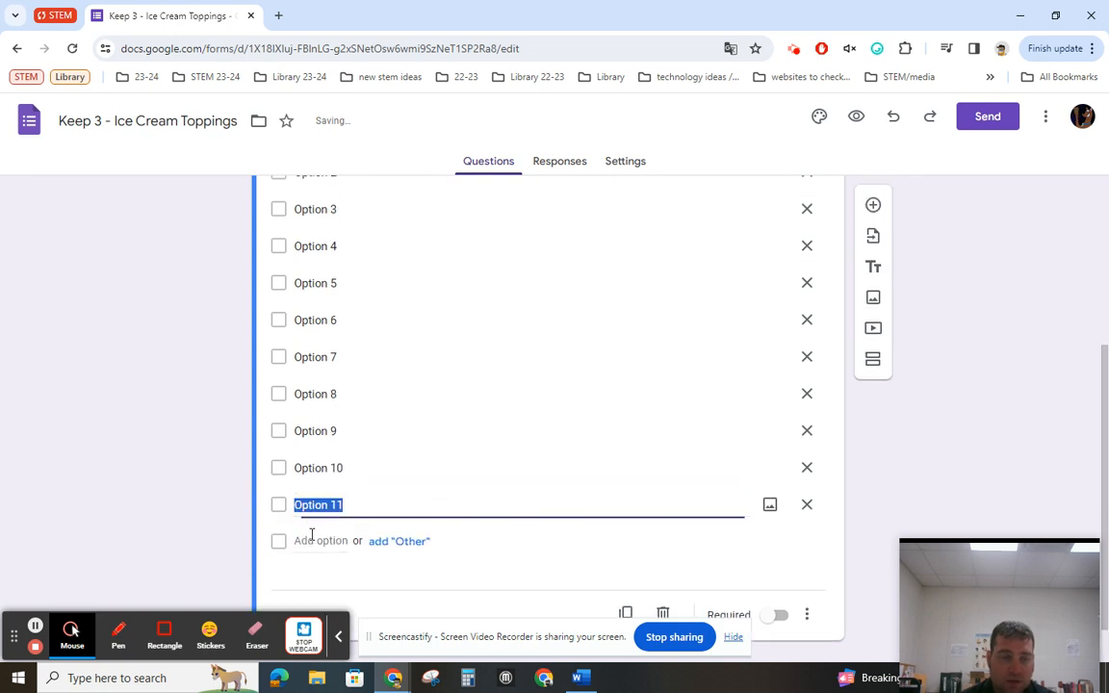
left_click(311, 540)
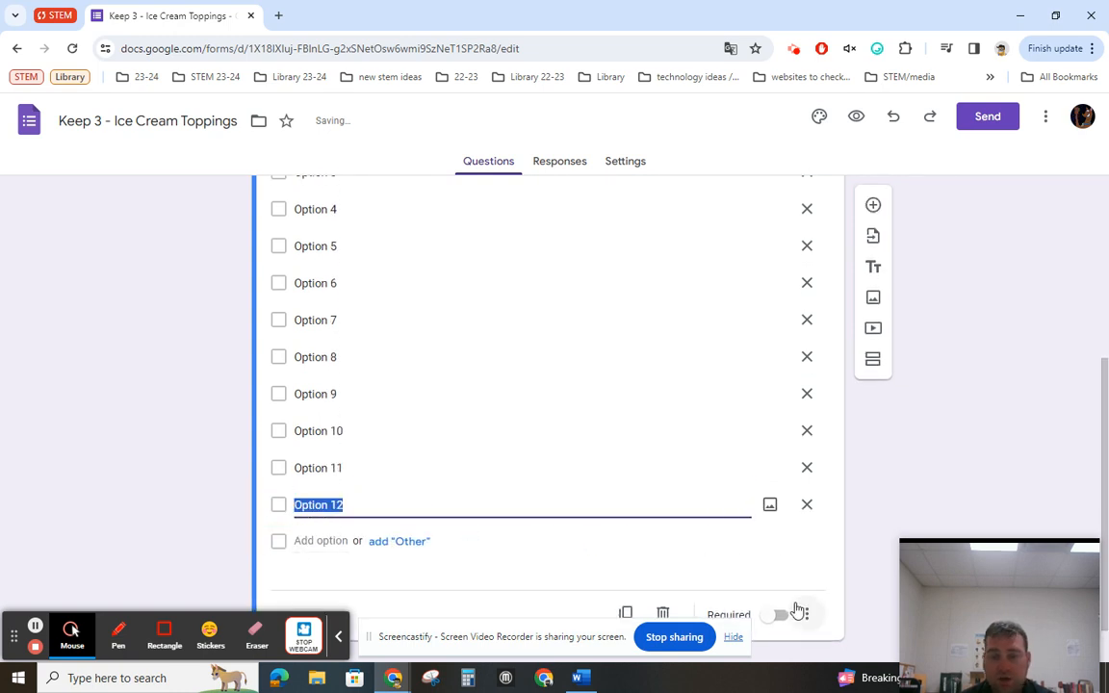
scroll(801, 481, "up", 4)
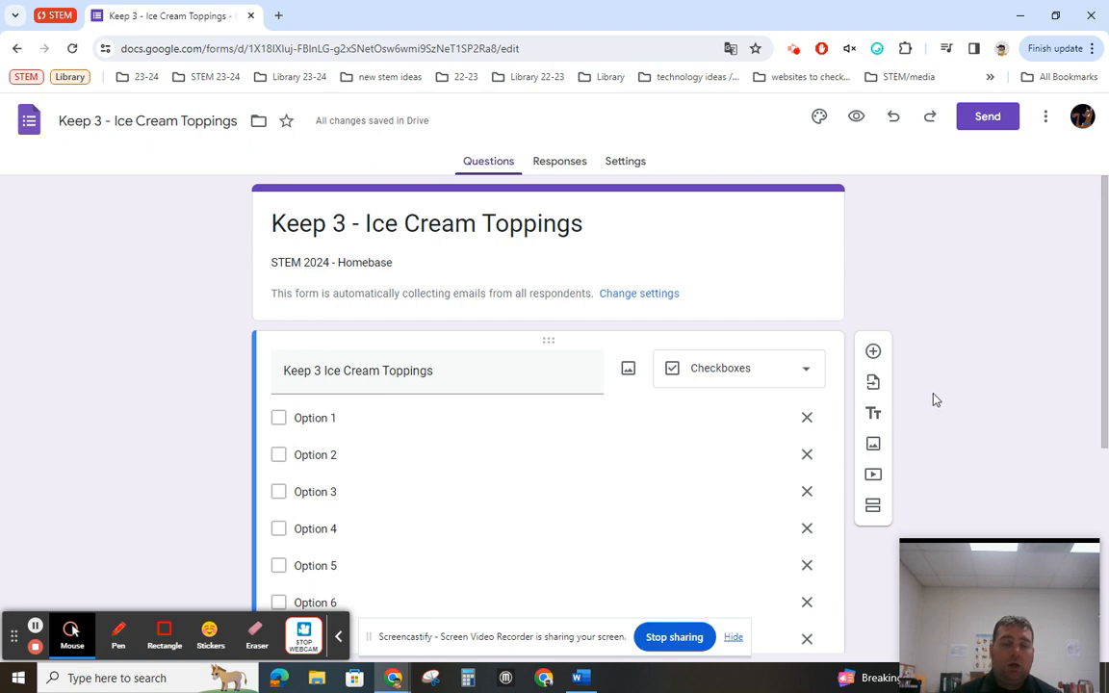
scroll(1010, 463, "down", 3)
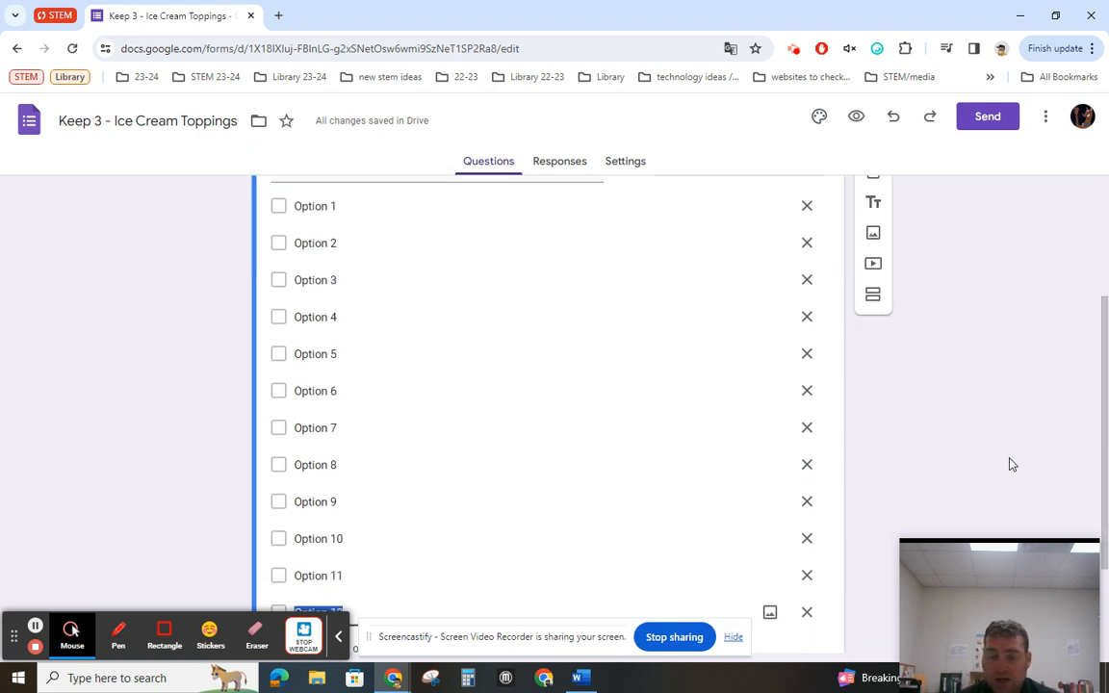
scroll(998, 525, "down", 2)
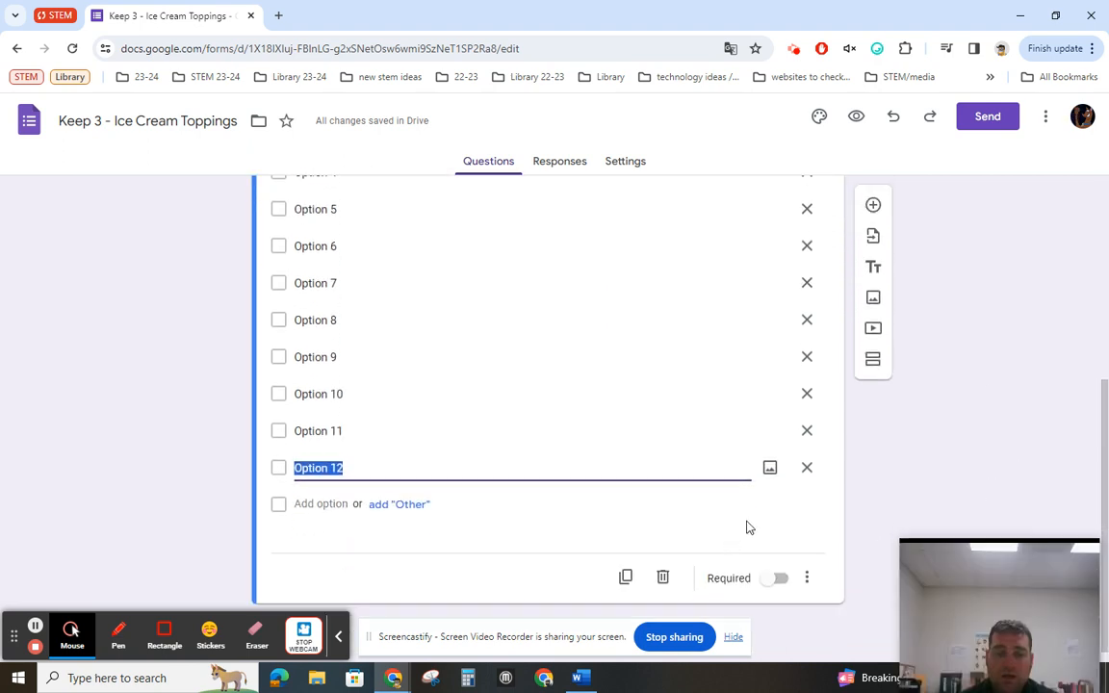
Mark the toppings question required and turn on response validation
left_click(771, 581)
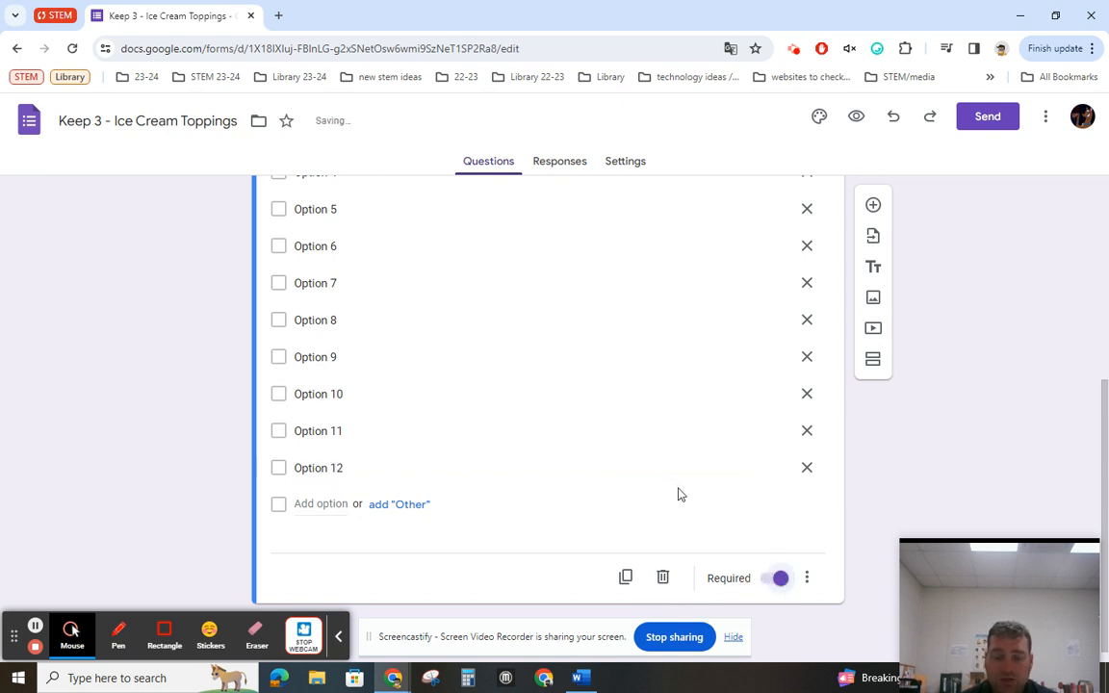
left_click(808, 581)
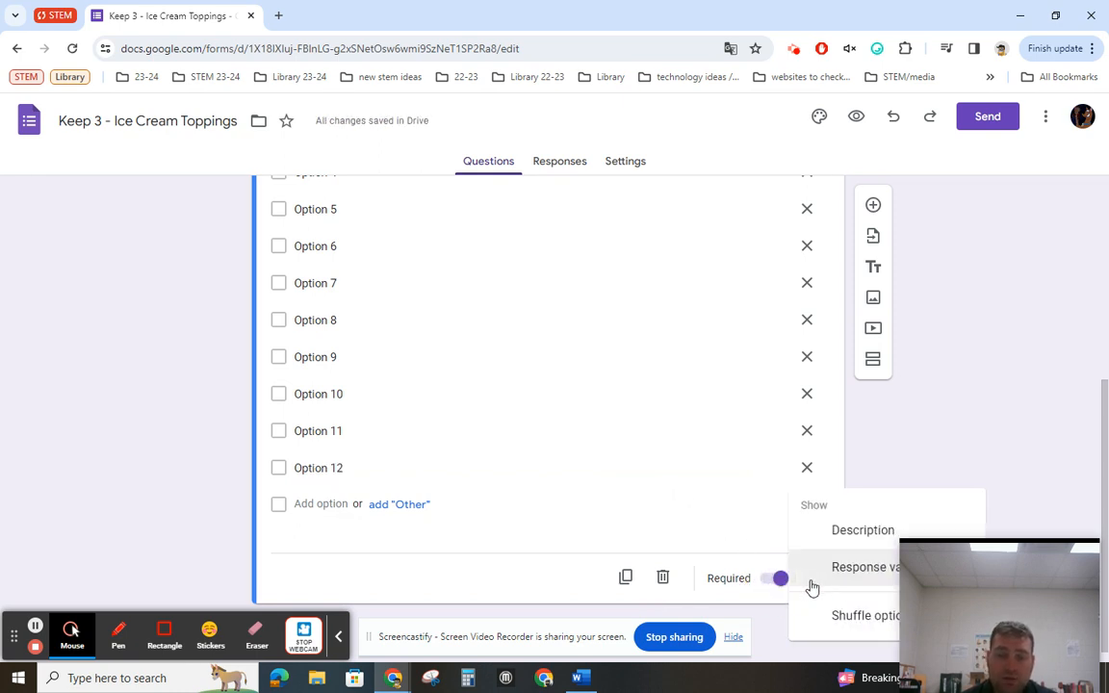
left_click_drag(991, 612, 994, 391)
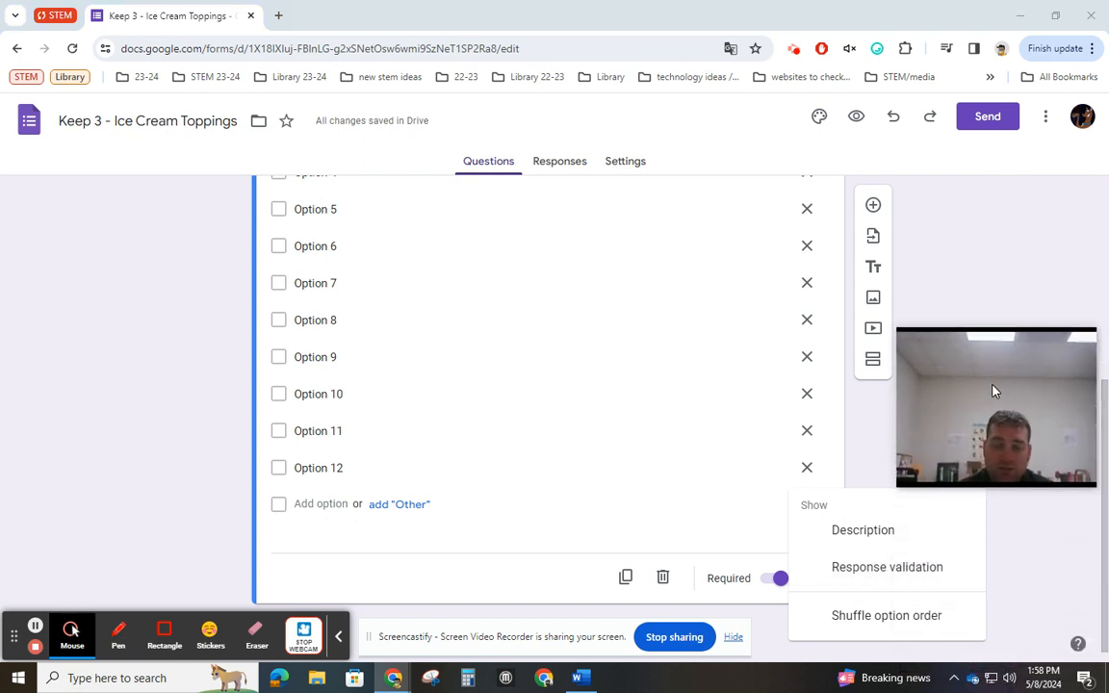
left_click(870, 574)
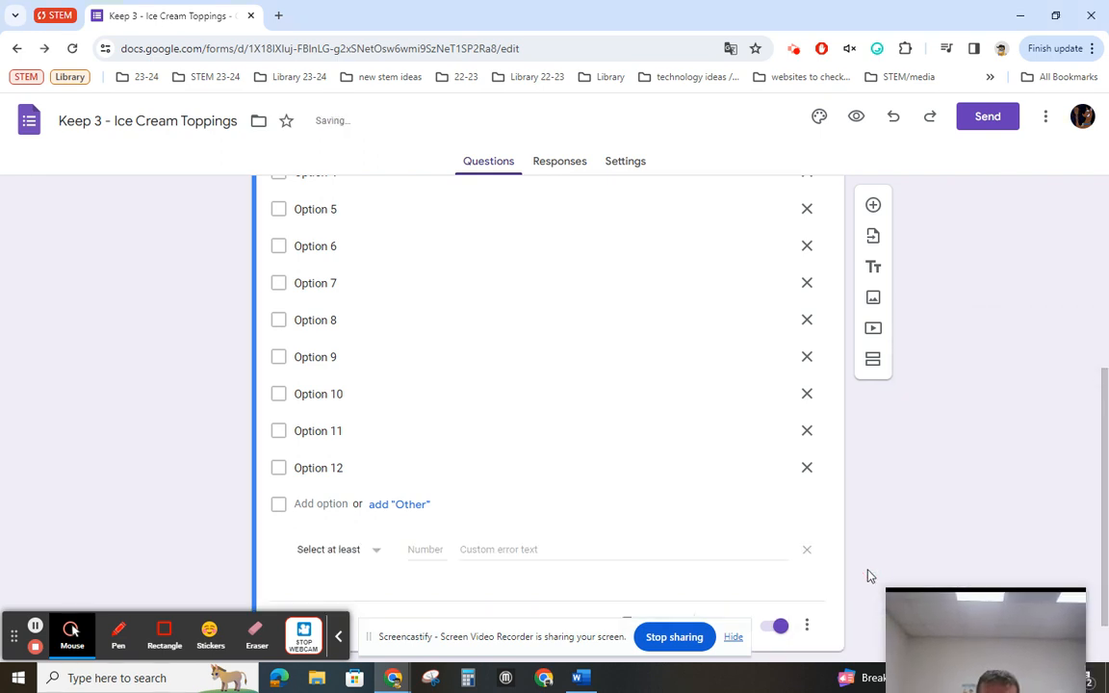
mouse_move(1054, 647)
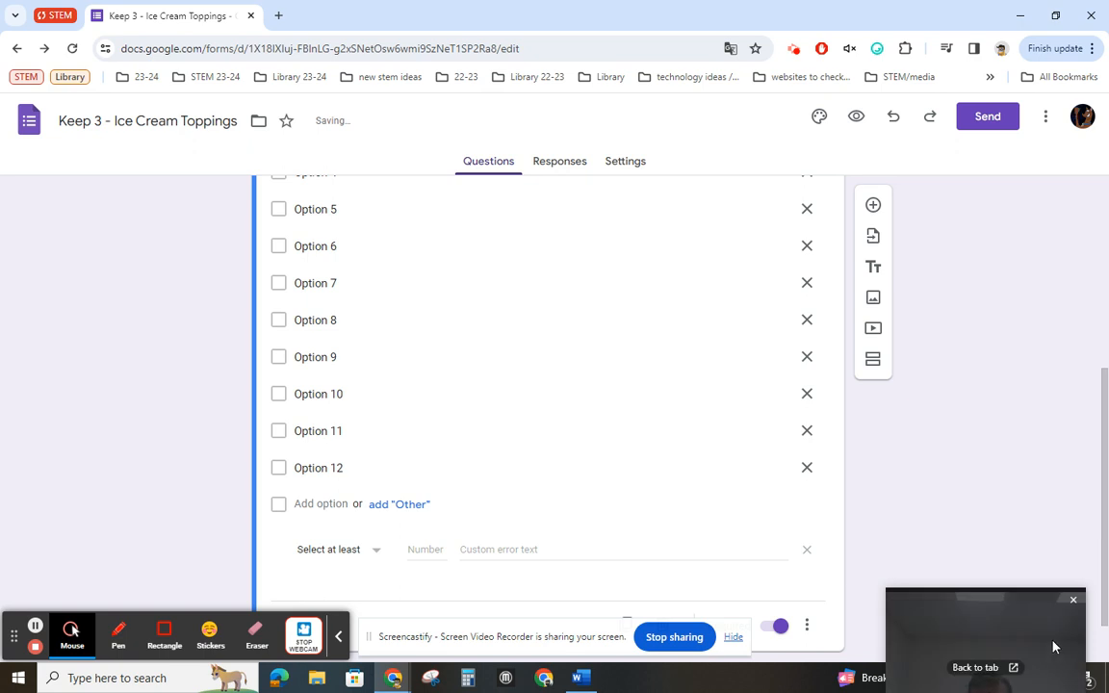
left_click_drag(1054, 647, 1052, 532)
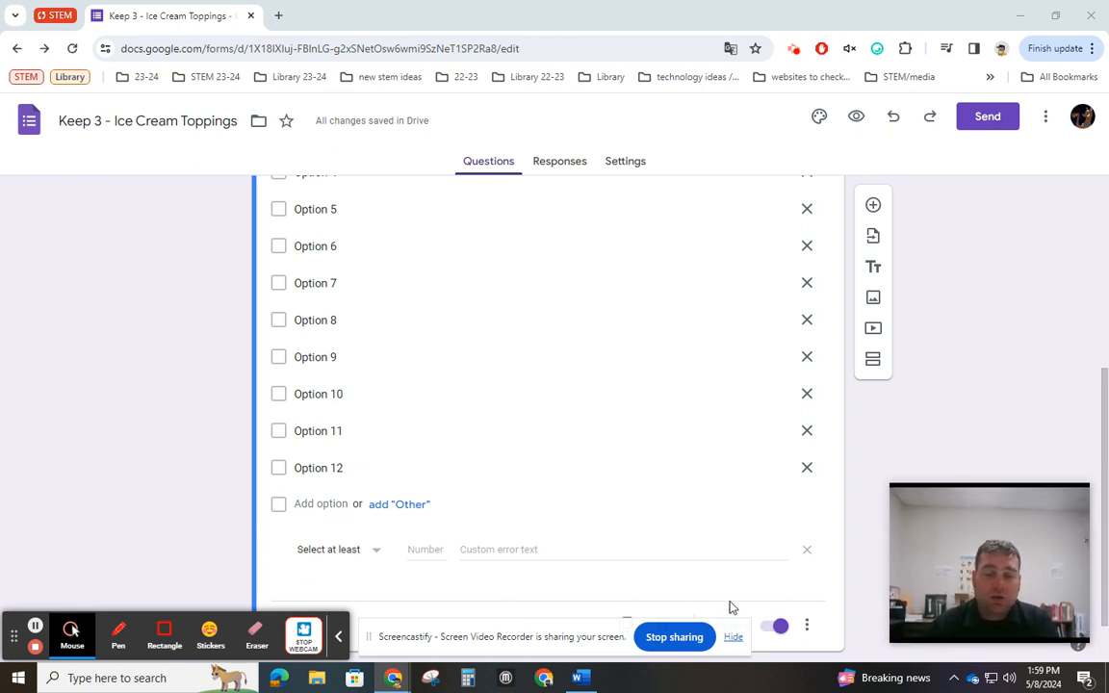
Choose 'Select exactly' as the validation rule
left_click(807, 626)
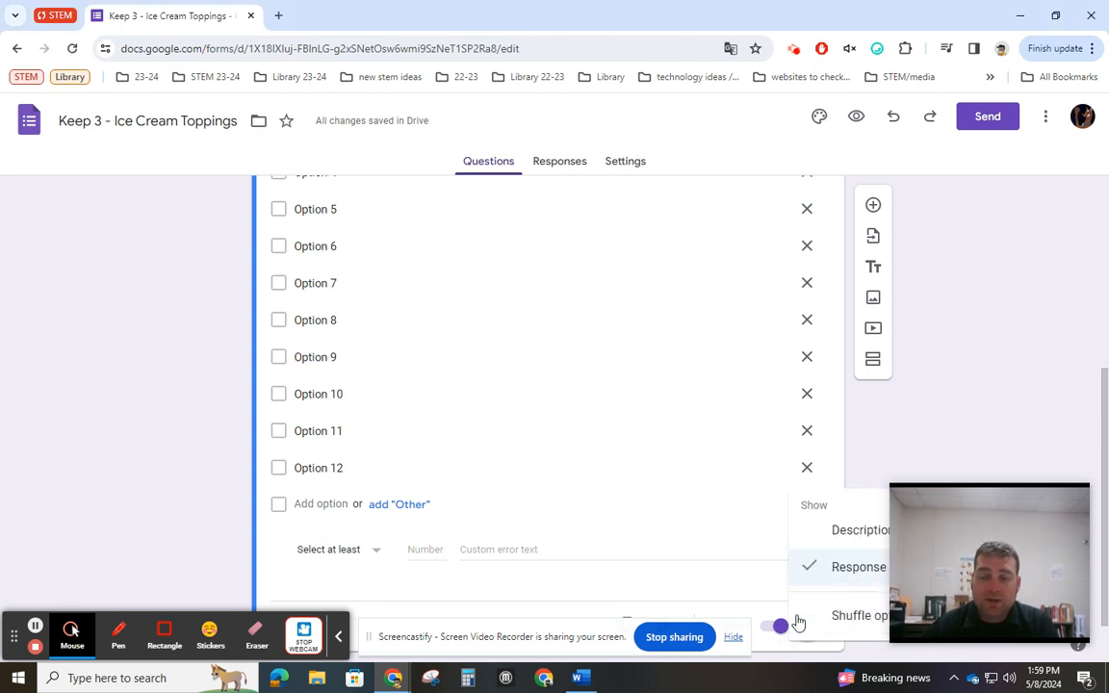
left_click(408, 575)
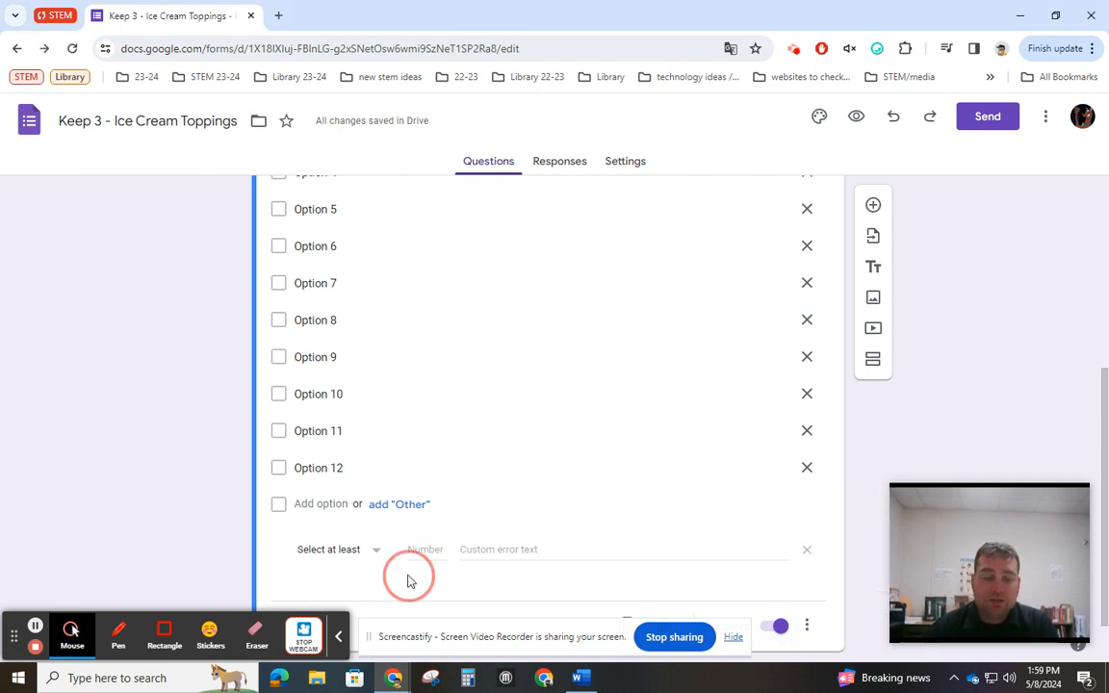
left_click(338, 635)
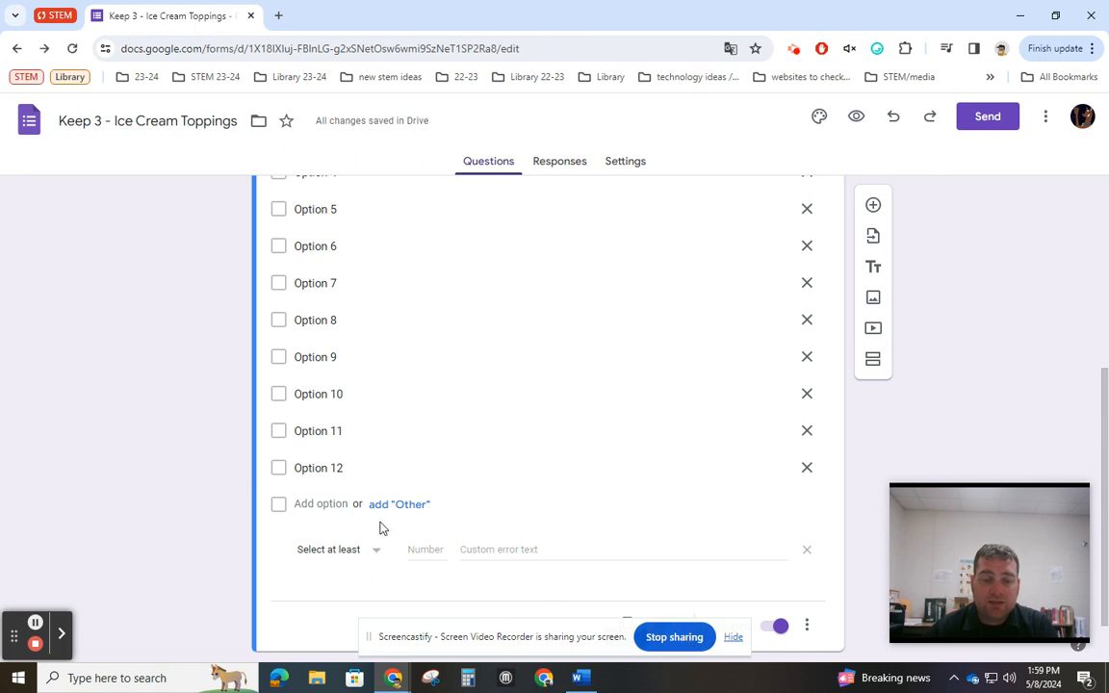
left_click(374, 552)
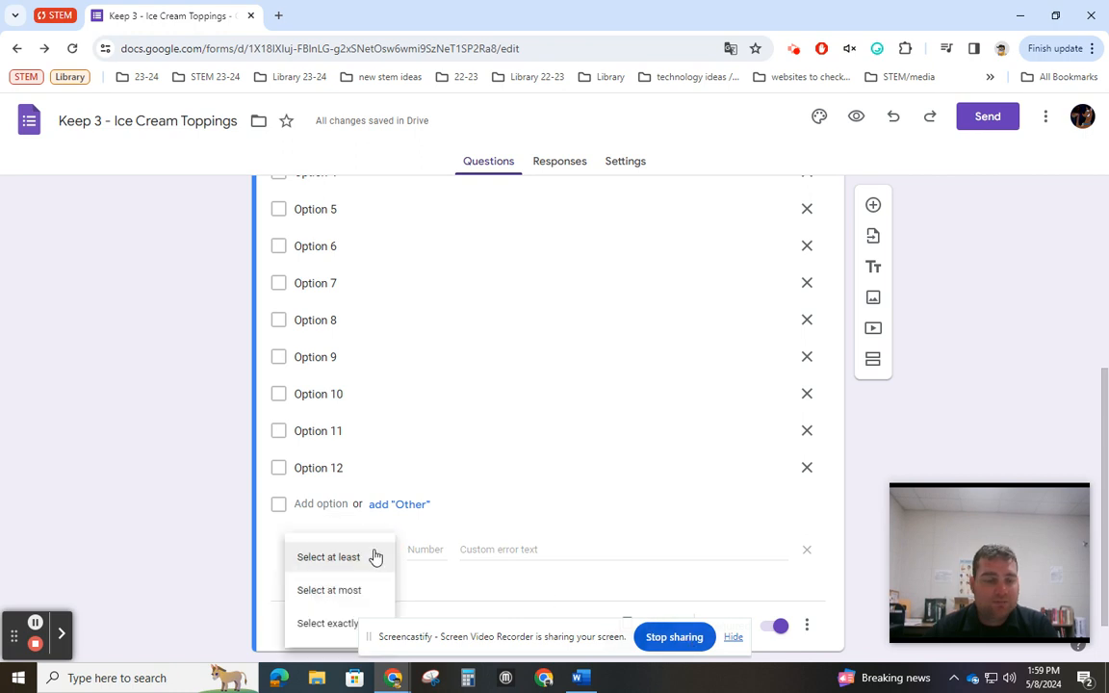
left_click(334, 624)
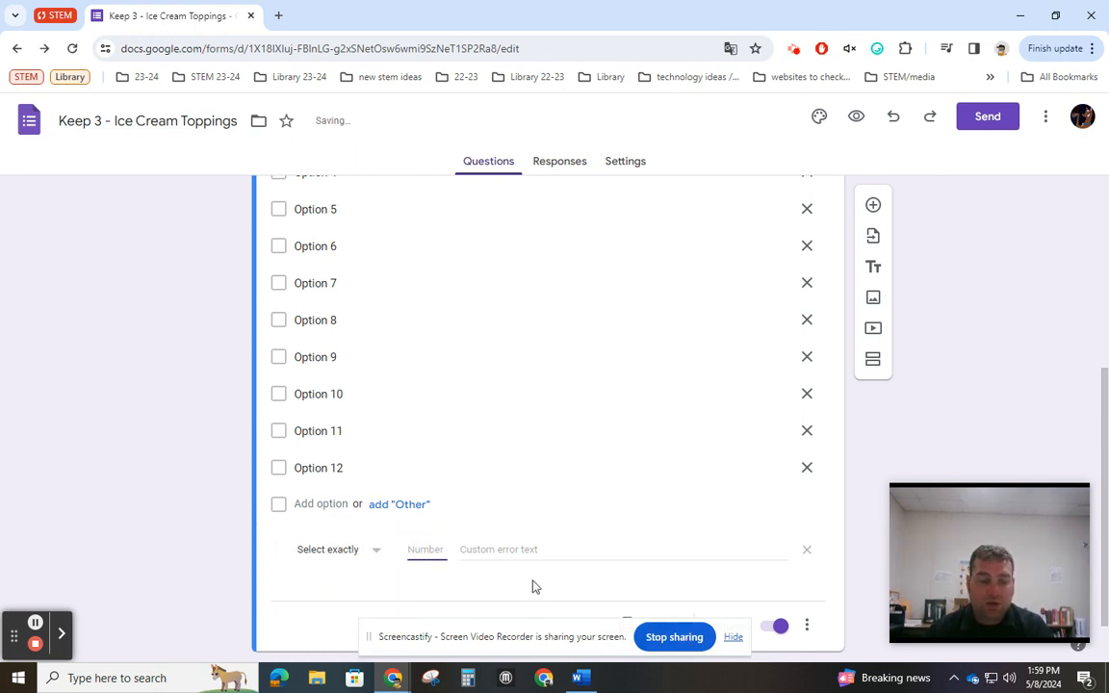
Require exactly 3 selections with the error text 'Select ONLY 3 choices.'
type("3")
left_click(637, 554)
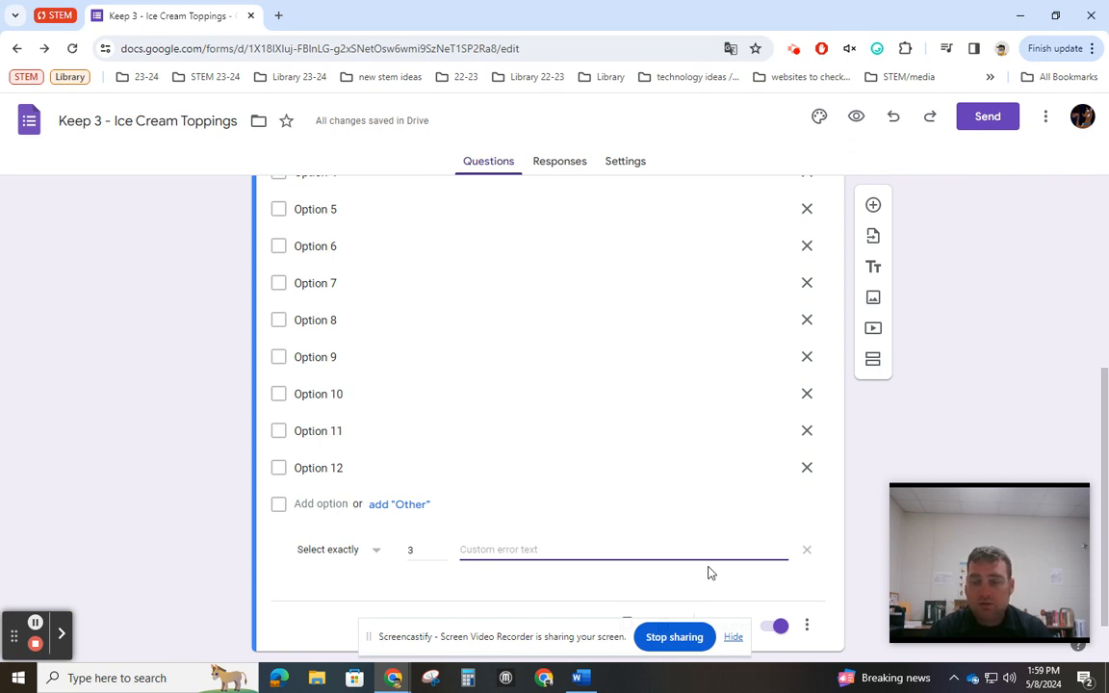
type("Select ONLY 3 cho")
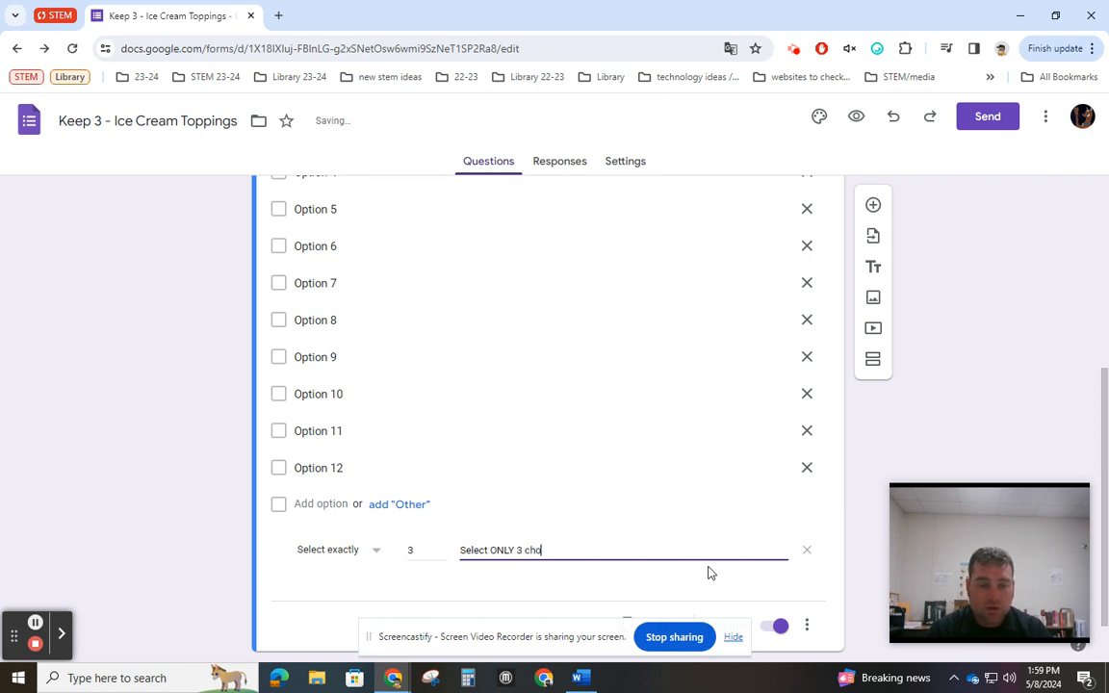
type(".")
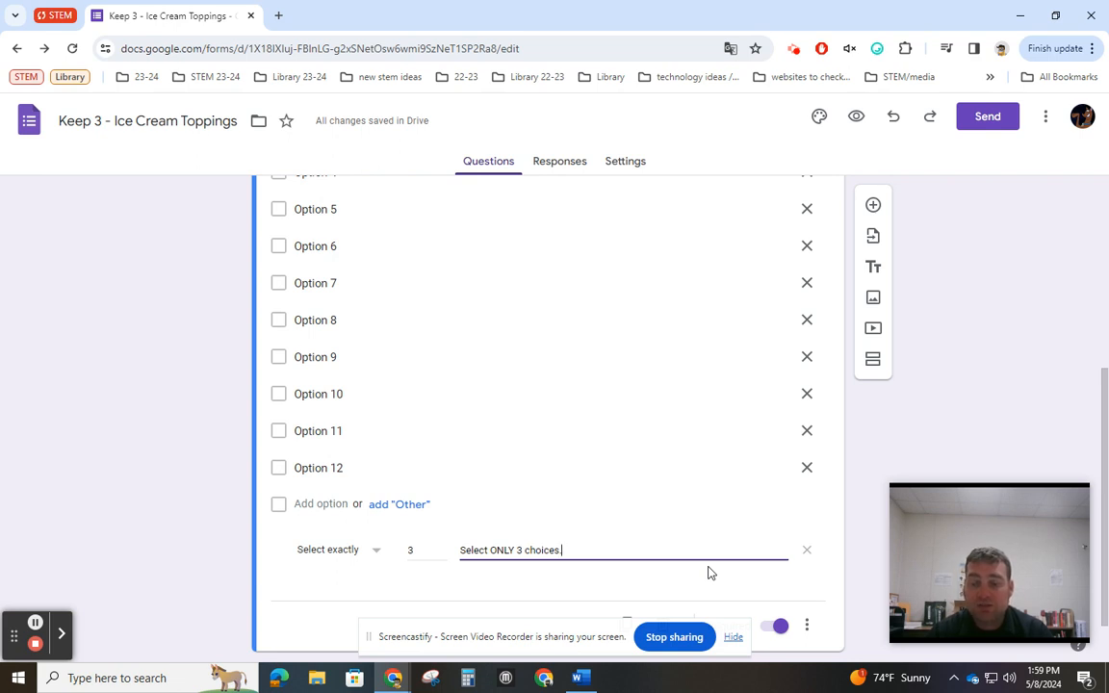
scroll(433, 394, "up", 2)
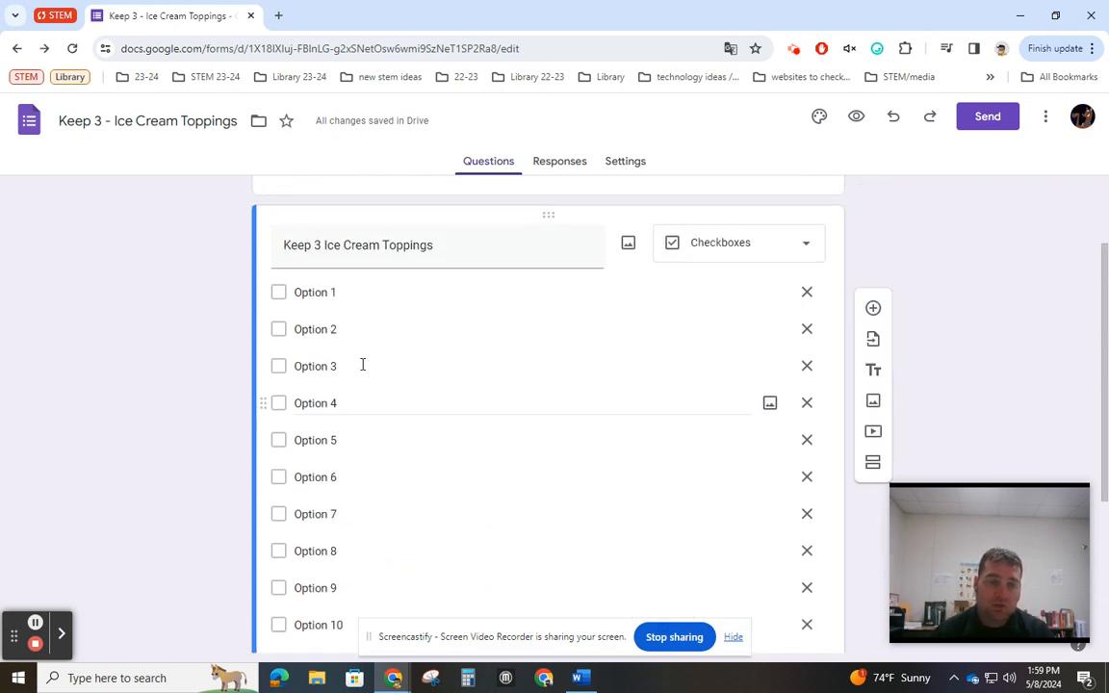
Rename Option 1 to 'chocolate syrup'
left_click(344, 292)
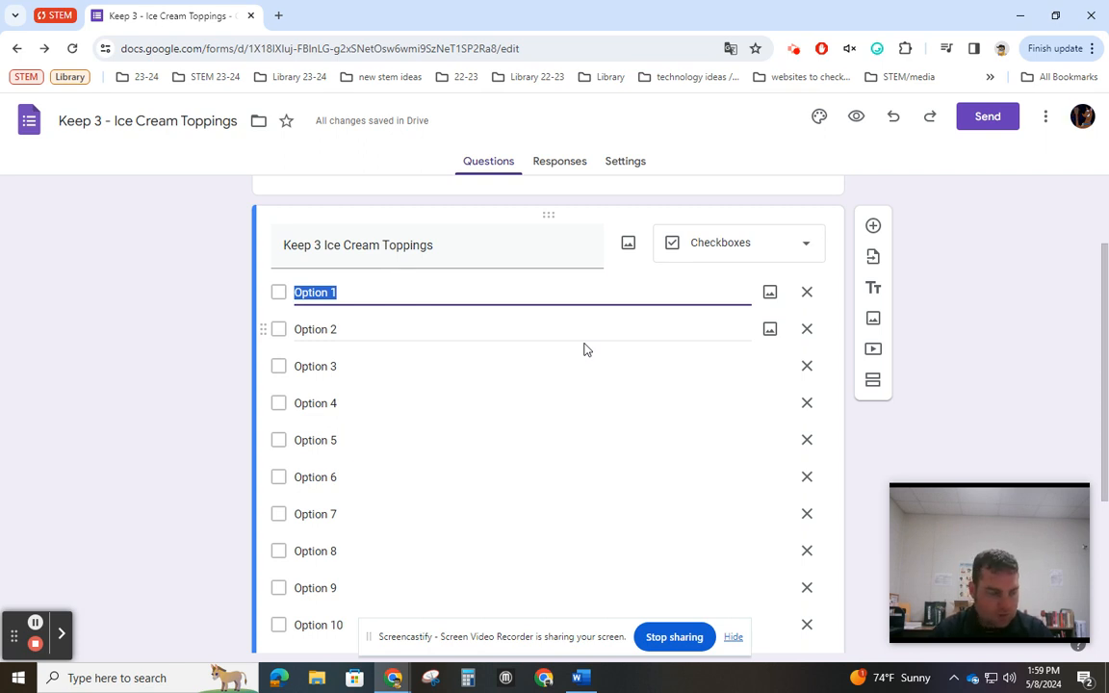
type("chocolat")
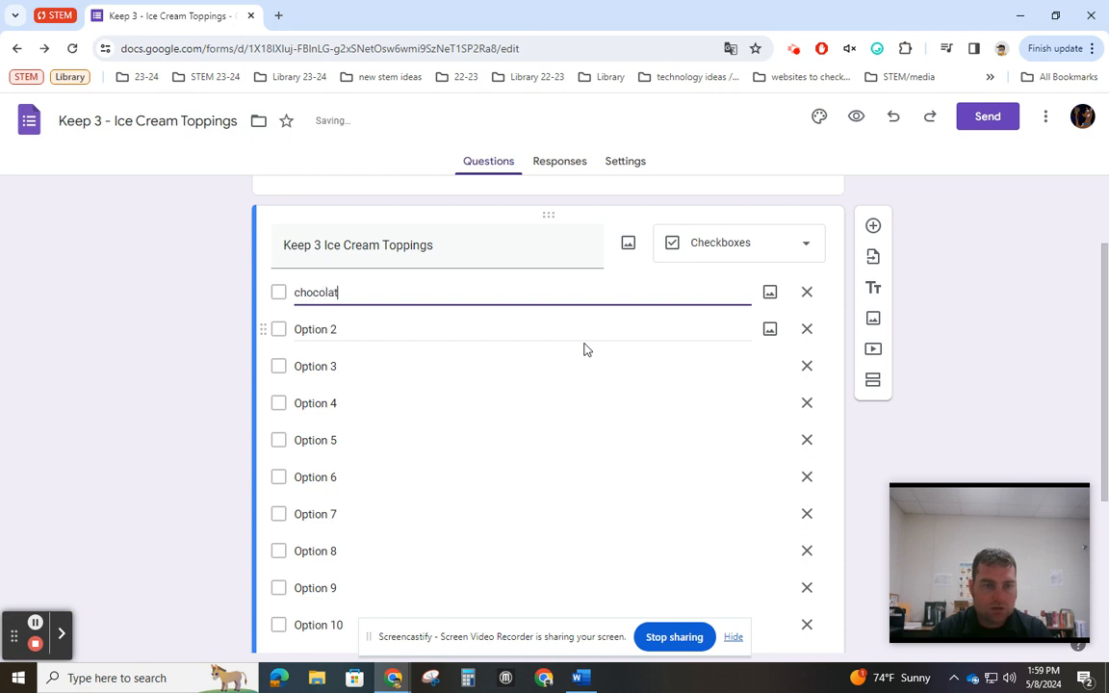
type("e syrup")
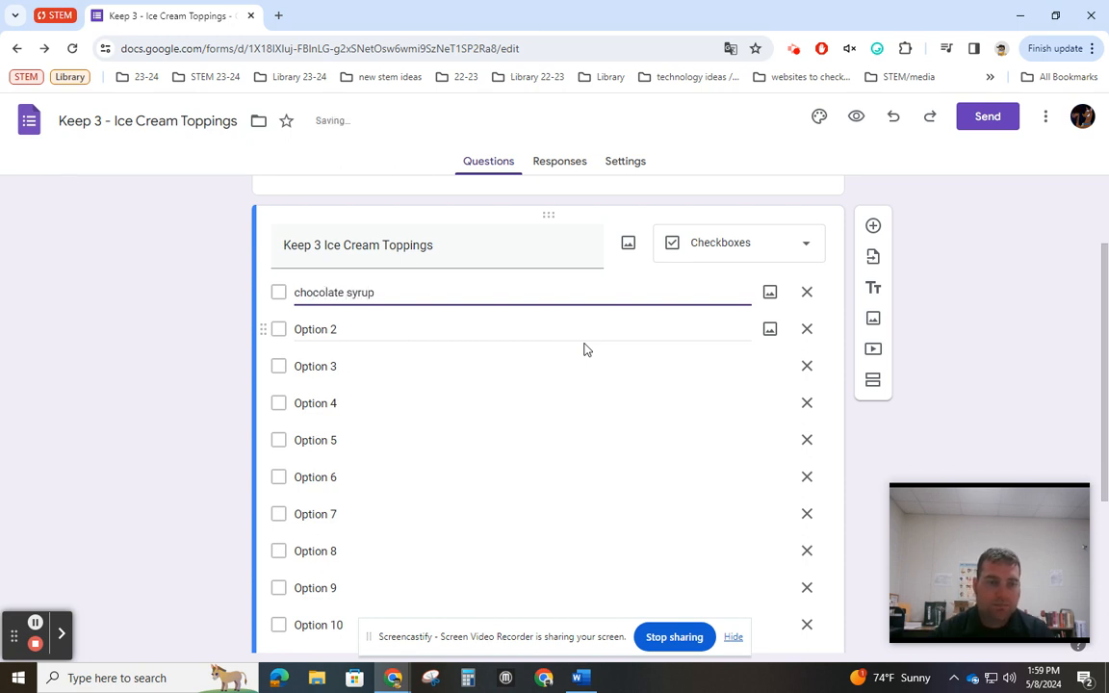
left_click(1001, 380)
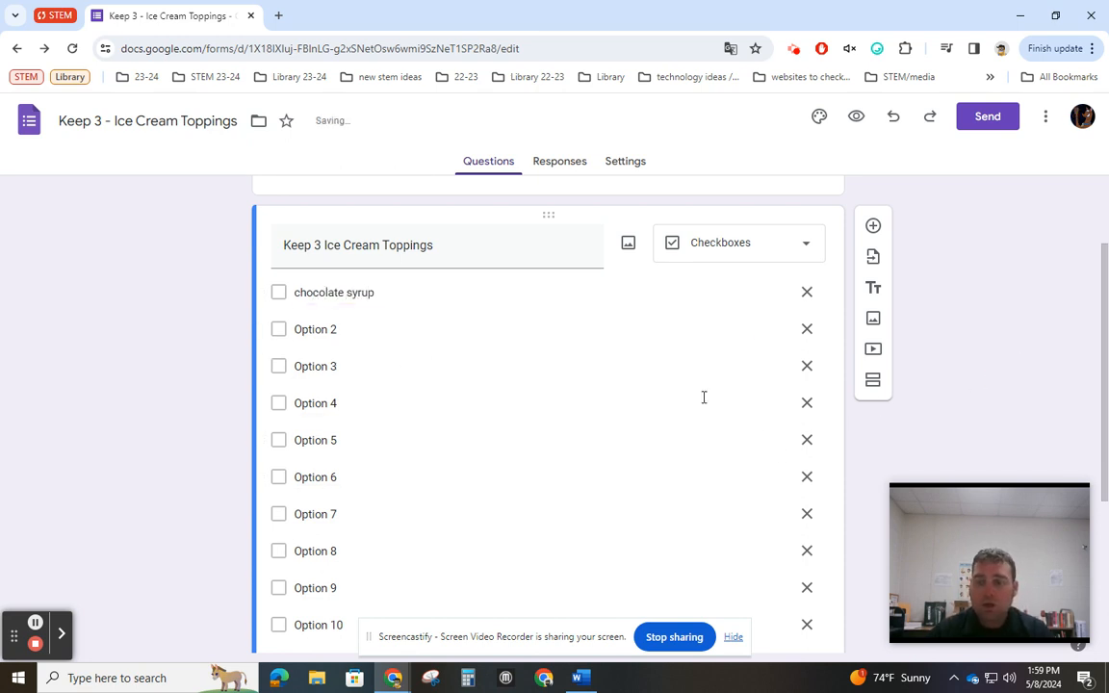
Select and copy the 'chocolate syrup' option text
scroll(347, 586, "down", 2)
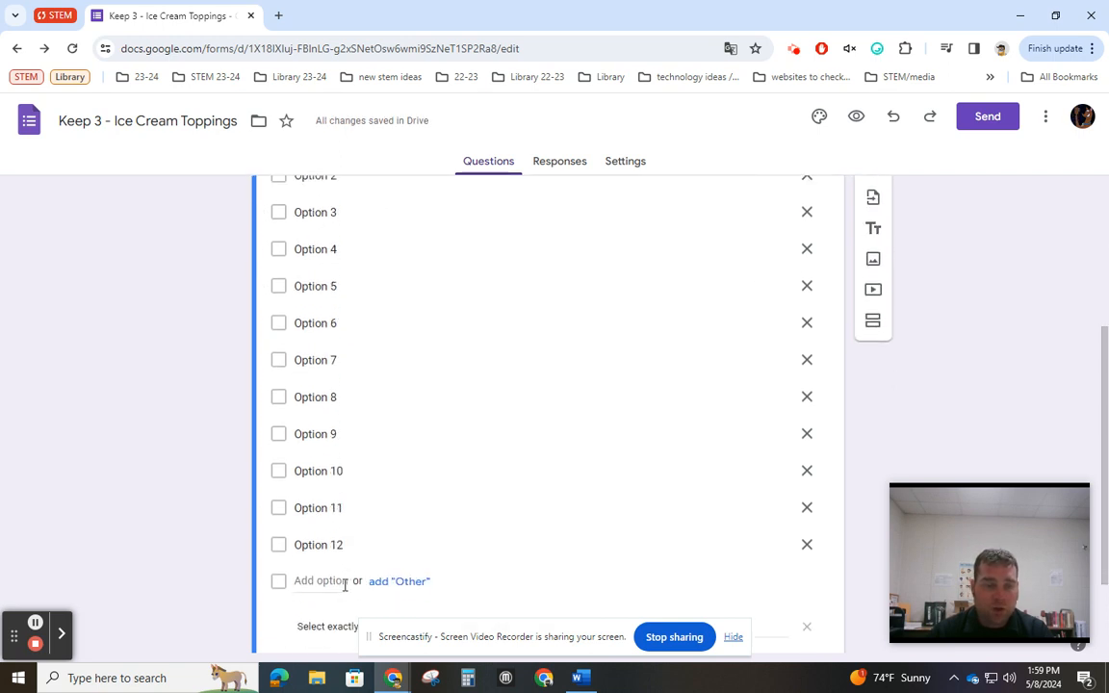
scroll(369, 545, "up", 3)
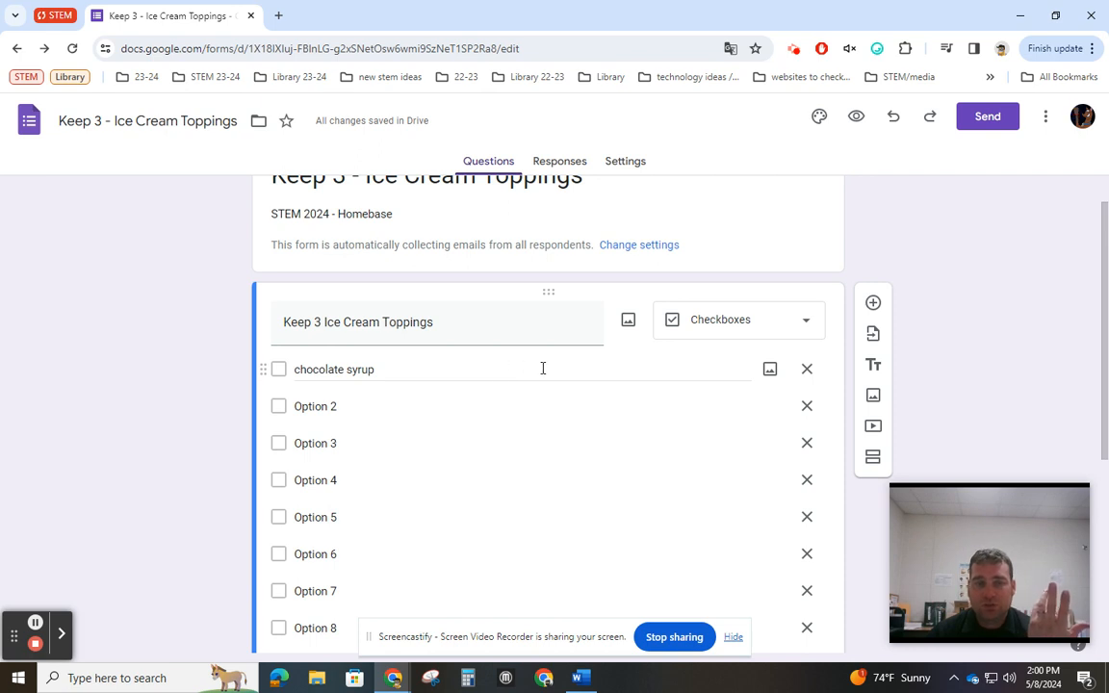
left_click_drag(381, 369, 294, 369)
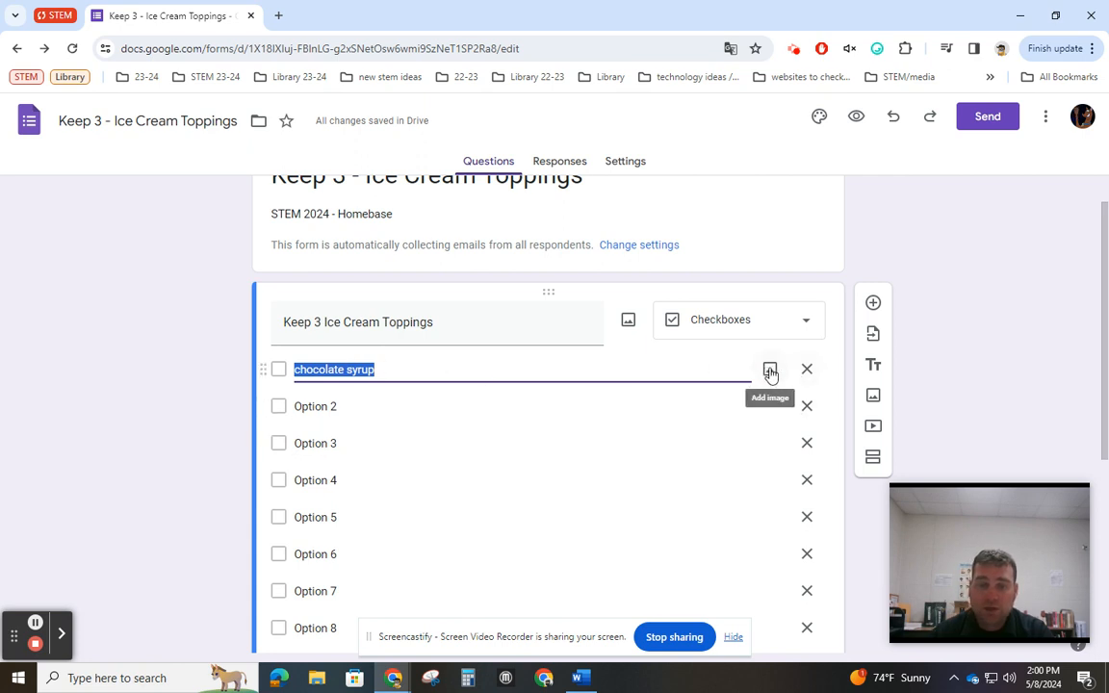
key("ctrl+c")
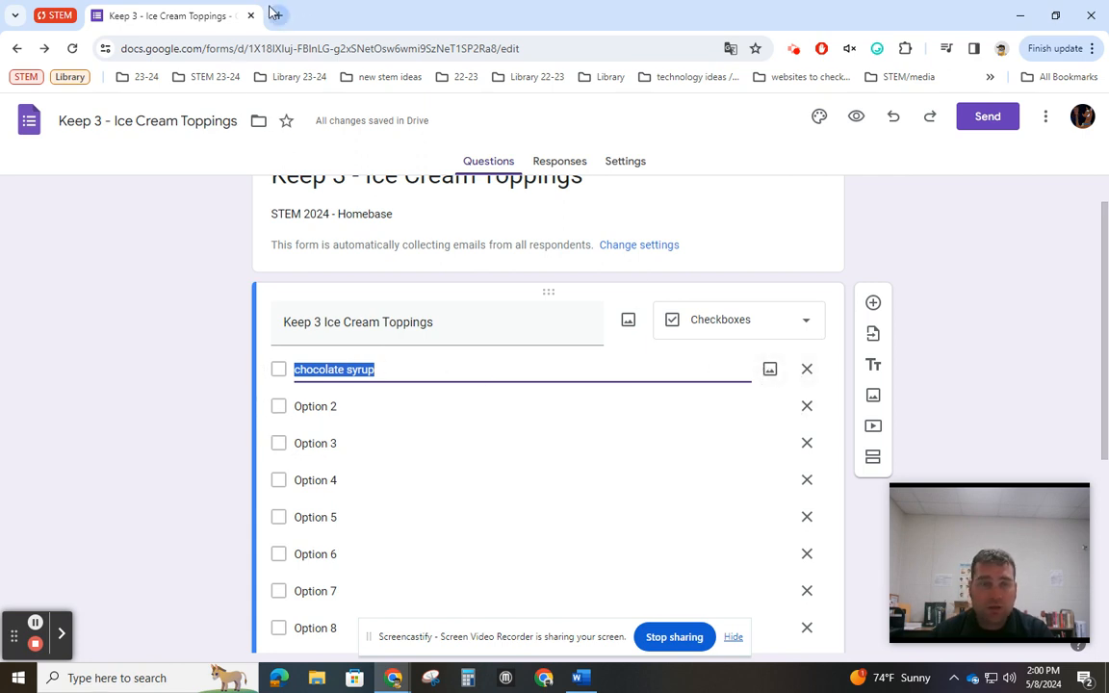
Search Google Images for chocolate syrup and preview the Hershey's syrup bottle picture
key("ctrl+t")
key("ctrl+v")
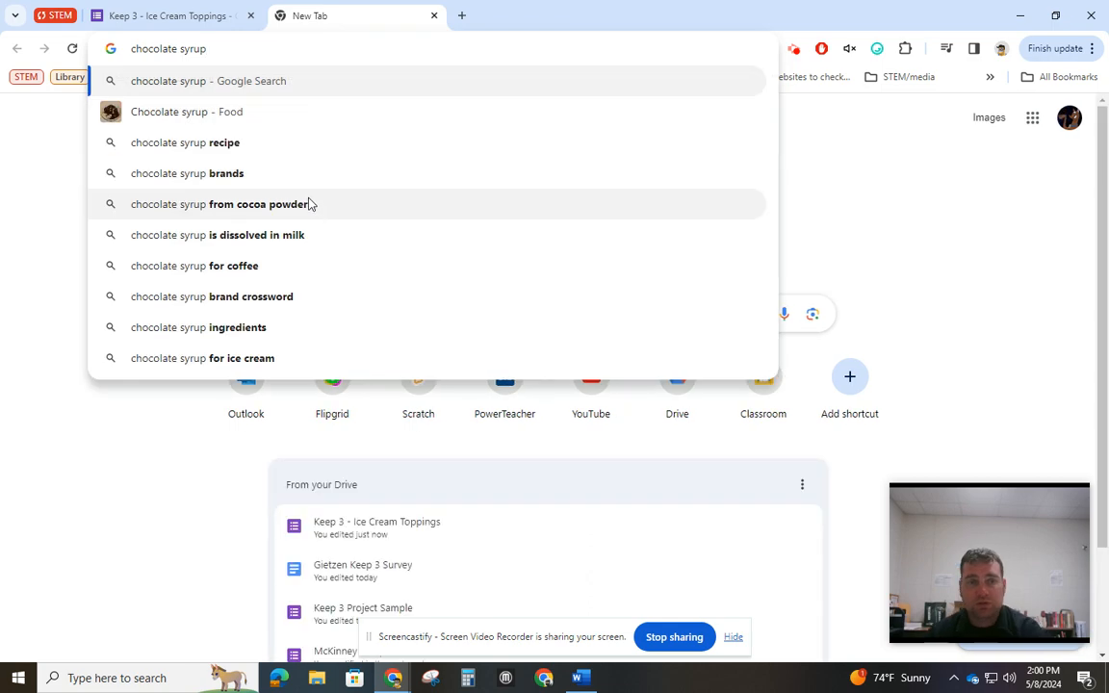
key("Return")
left_click(159, 183)
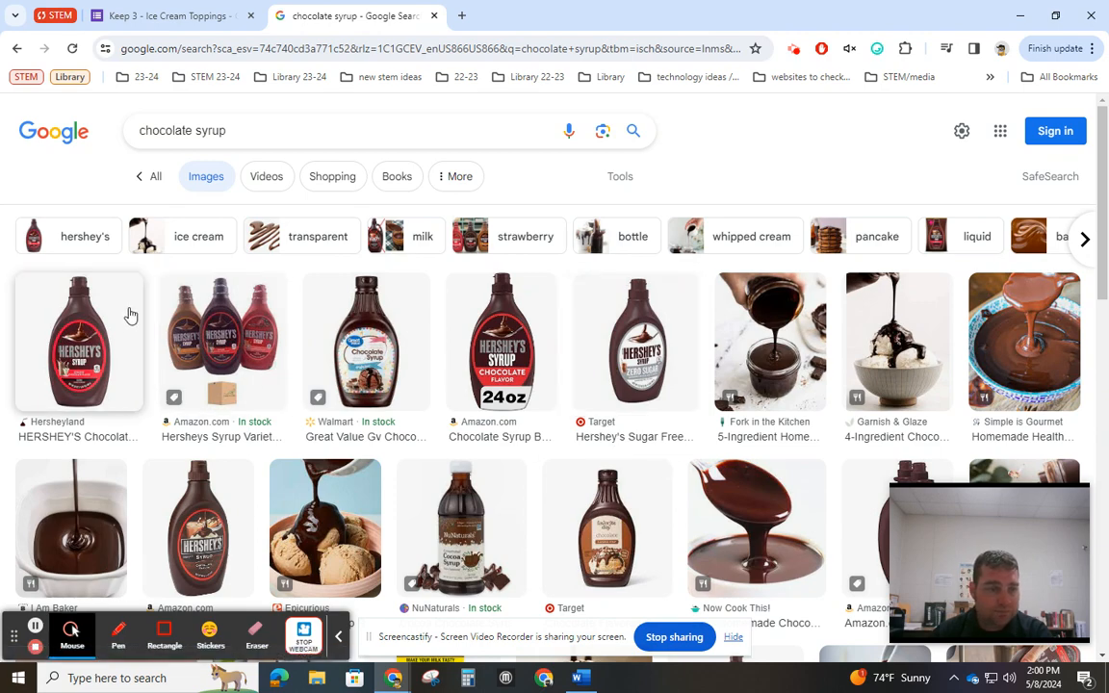
left_click(104, 372)
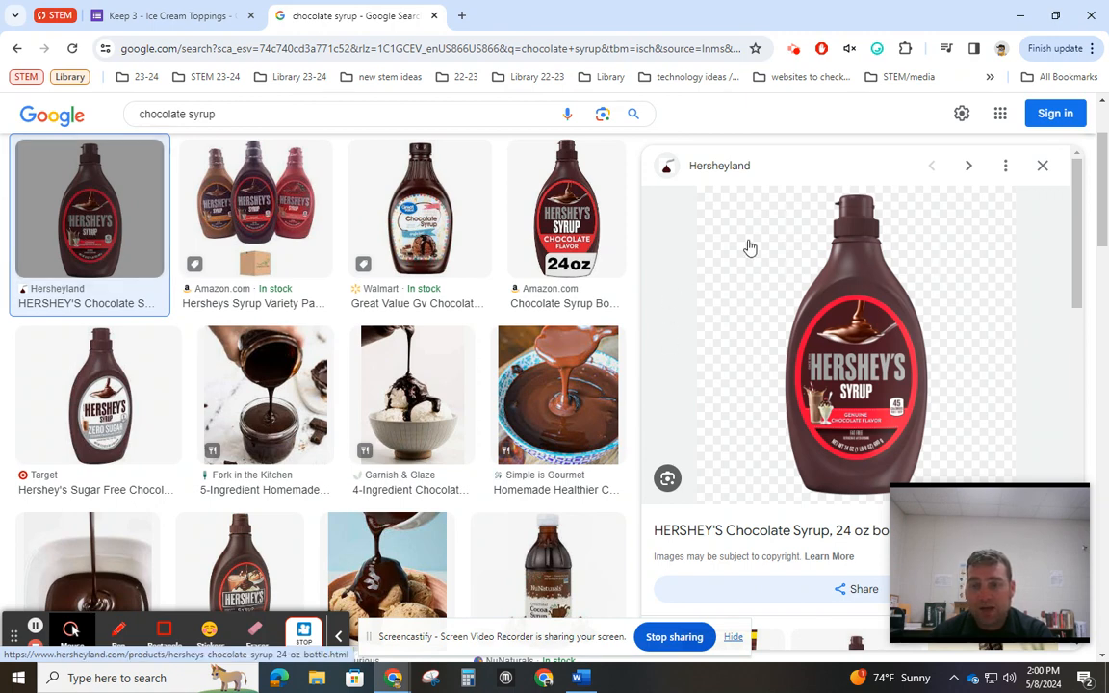
Copy the Hershey's syrup picture's image address and go back to the form tab
right_click(862, 337)
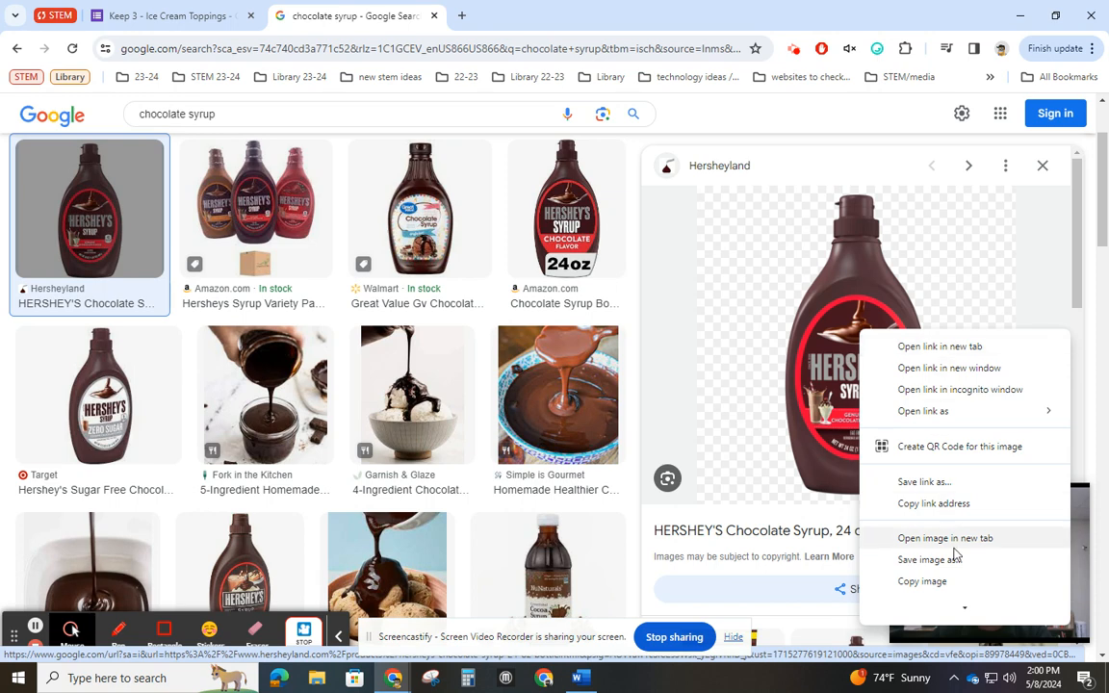
scroll(956, 557, "down", 1)
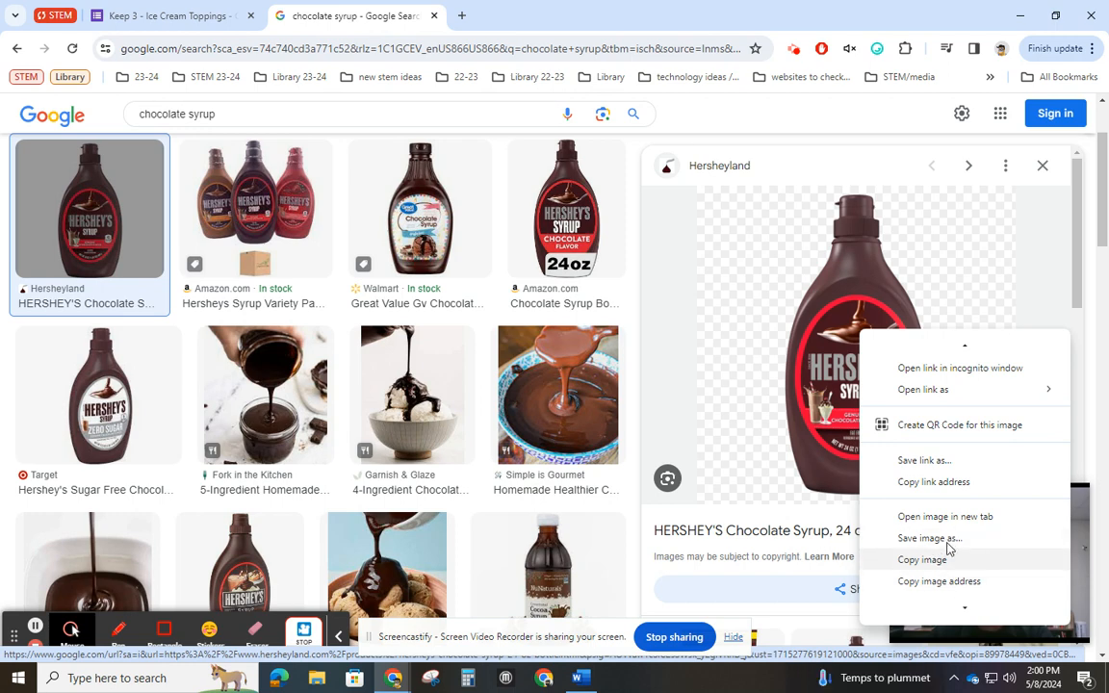
scroll(943, 541, "up", 1)
left_click(814, 373)
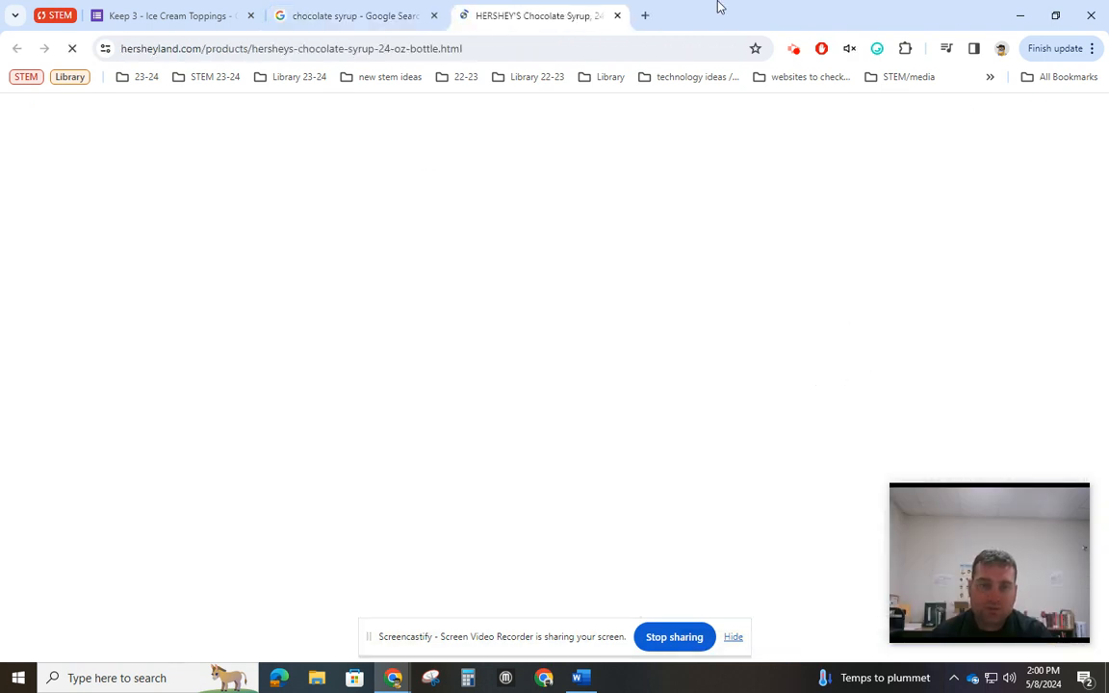
key("ctrl+w")
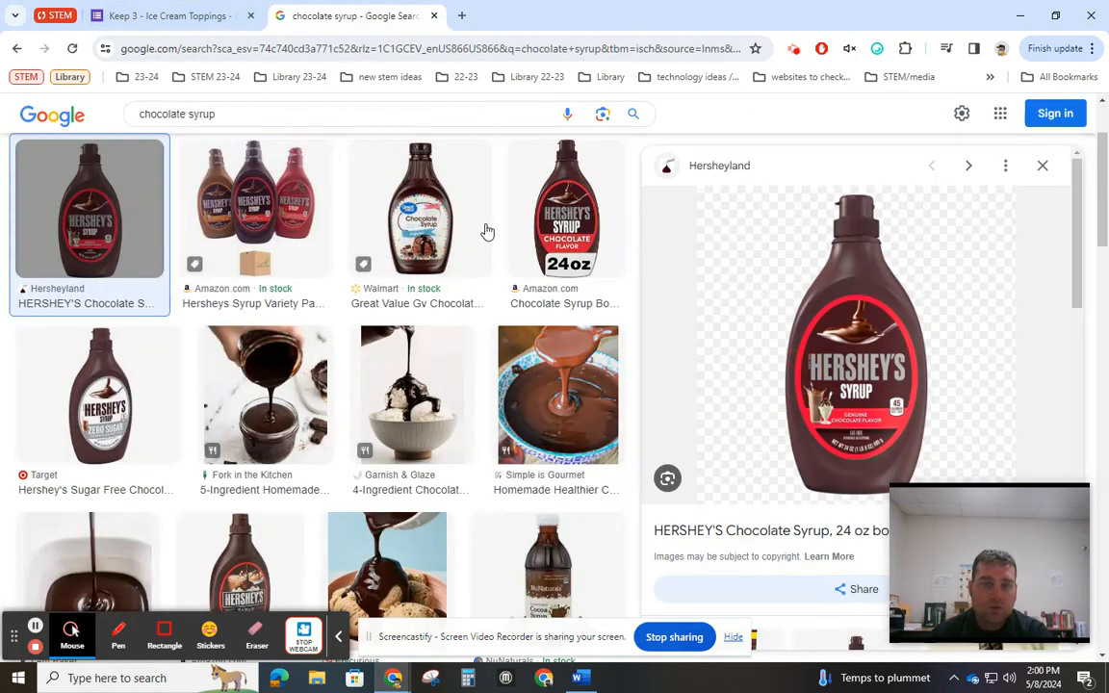
right_click(814, 327)
scroll(922, 558, "down", 1)
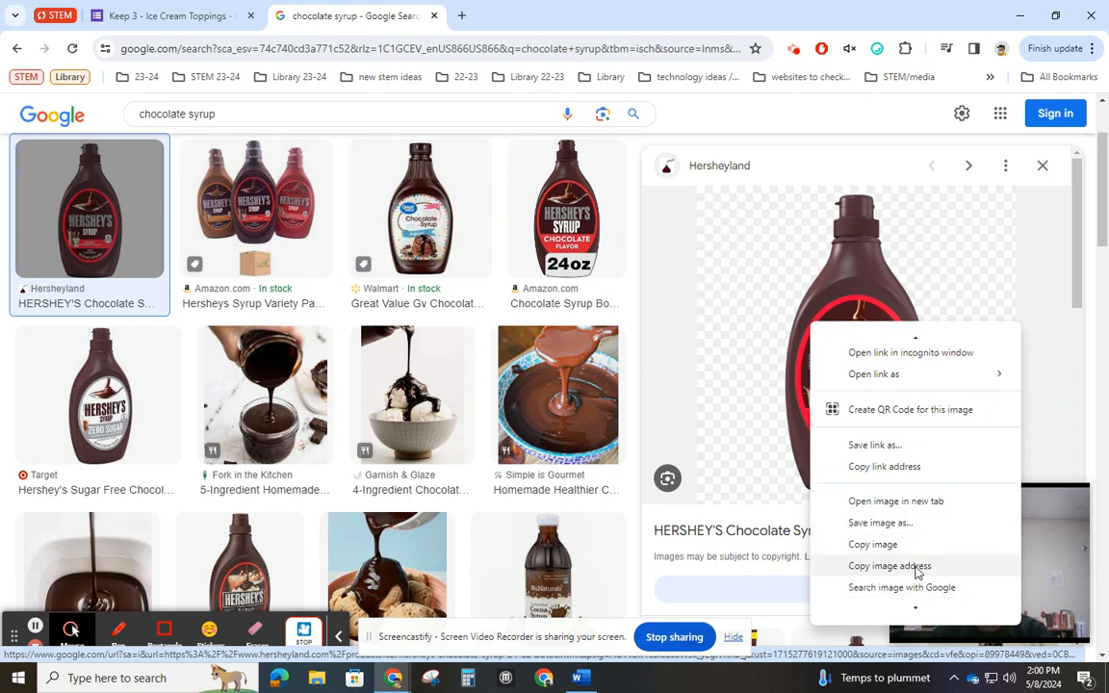
left_click(890, 566)
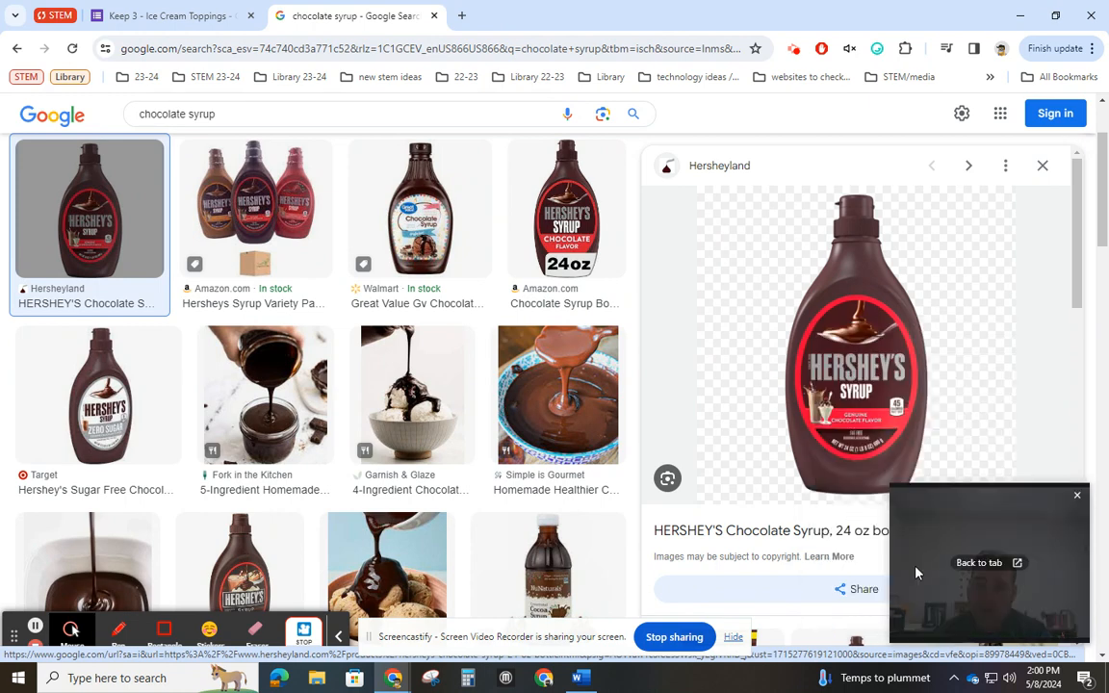
left_click(149, 15)
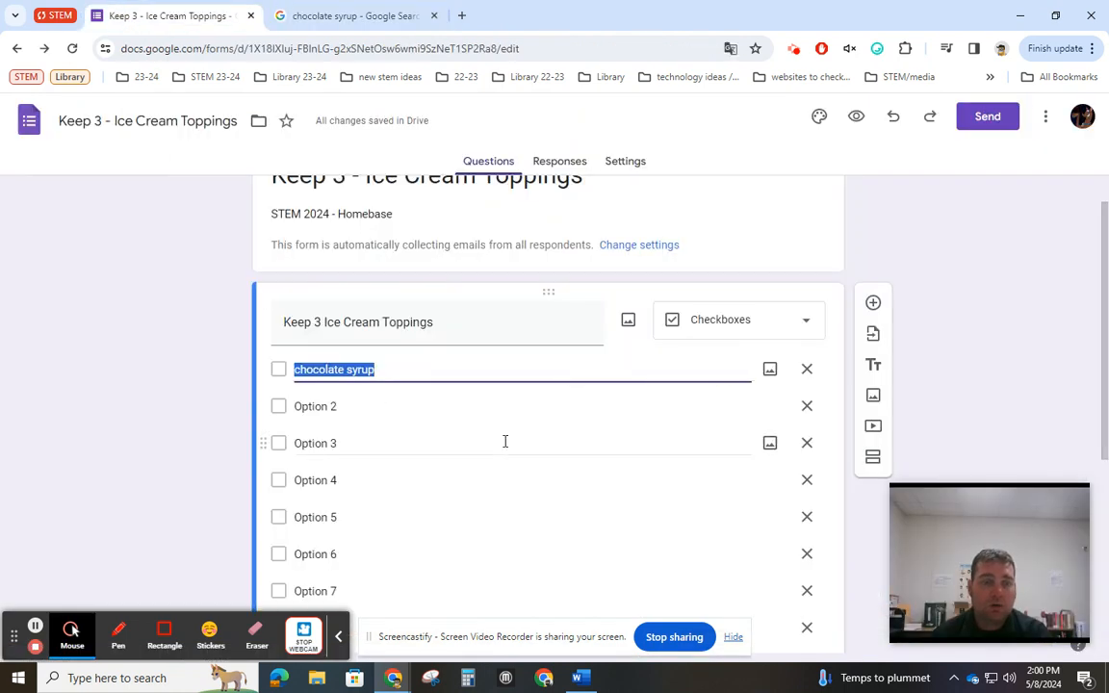
Insert the Hershey's syrup bottle picture by URL under the 'chocolate syrup' option
left_click(771, 370)
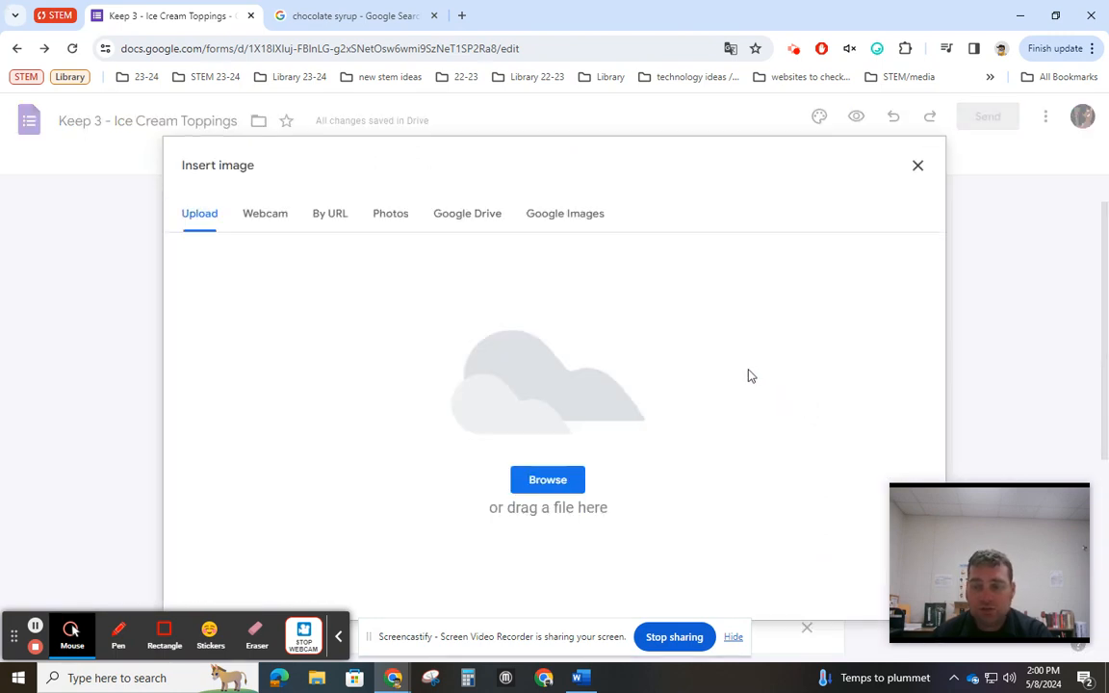
left_click(326, 214)
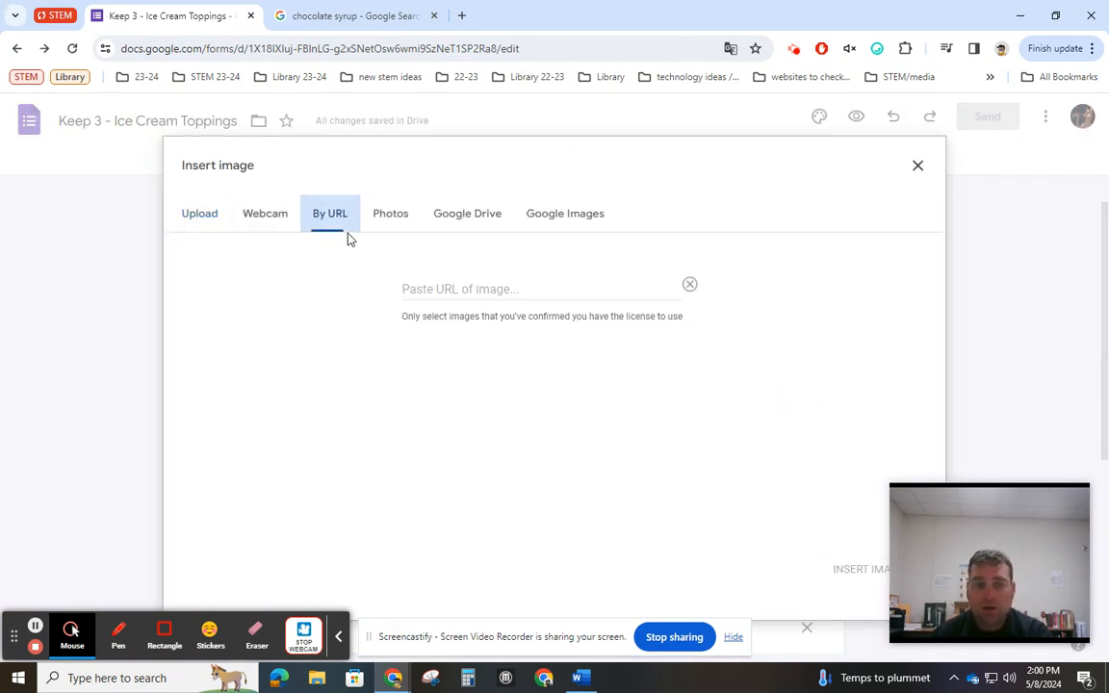
left_click(471, 286)
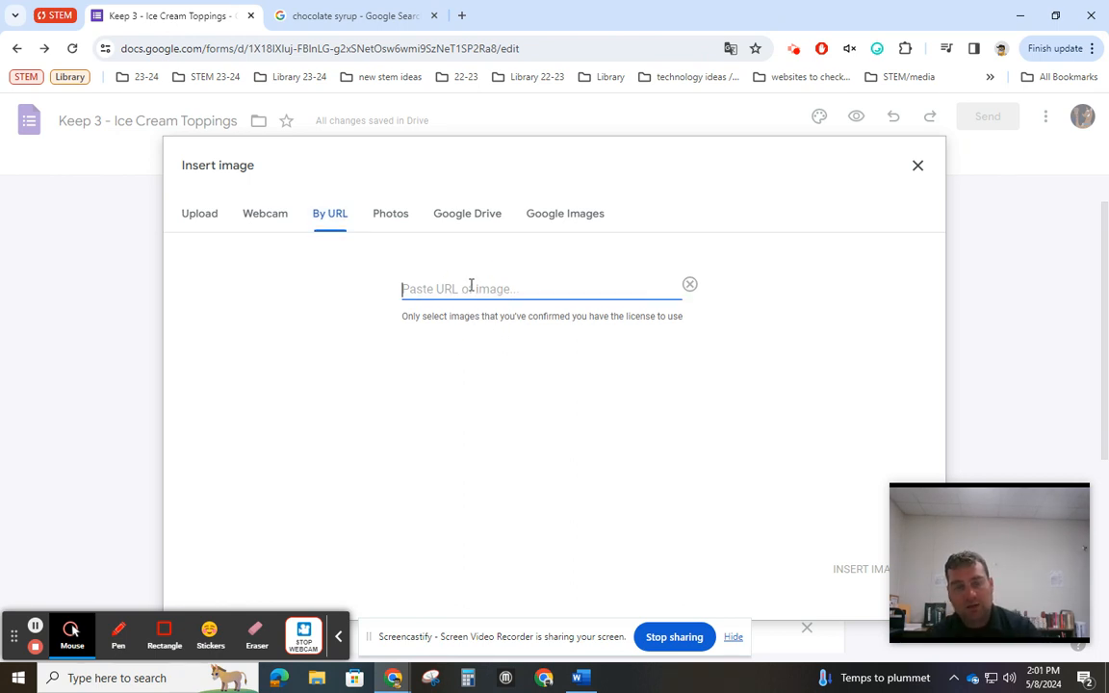
key("ctrl+v")
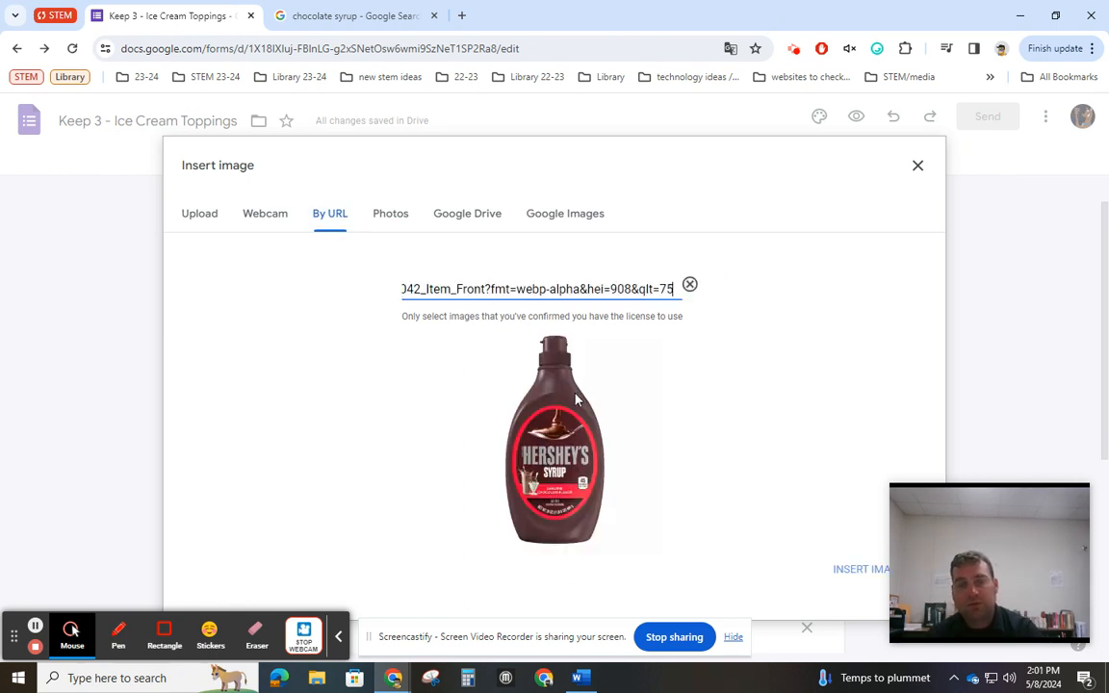
left_click(847, 569)
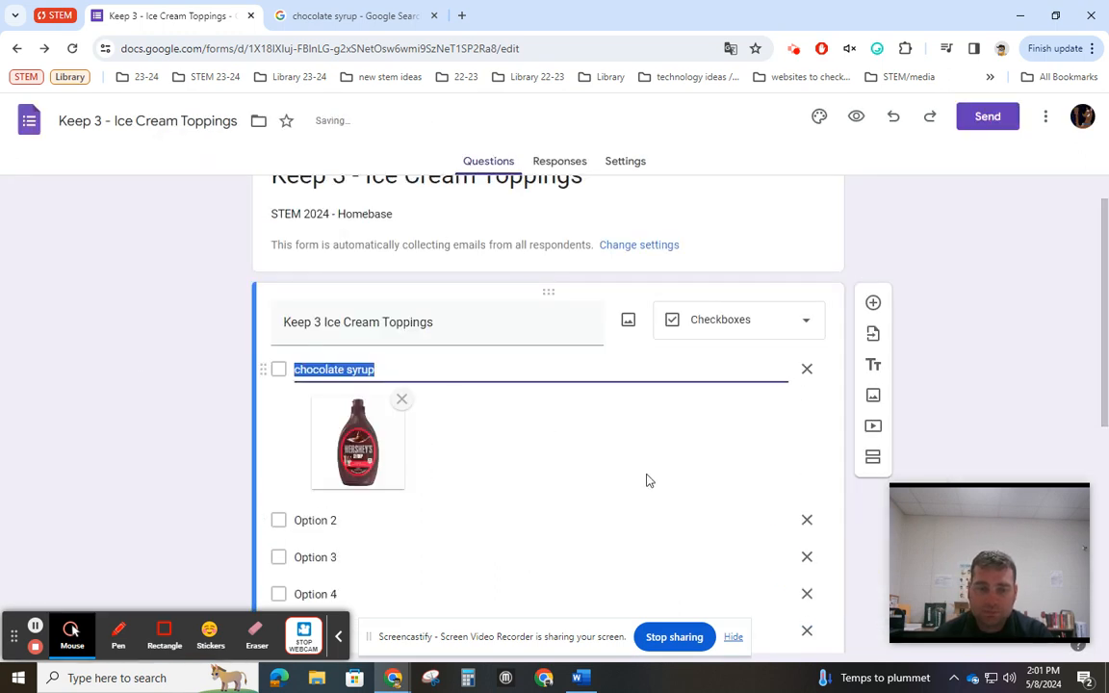
scroll(560, 520, "down", 1)
left_click(314, 442)
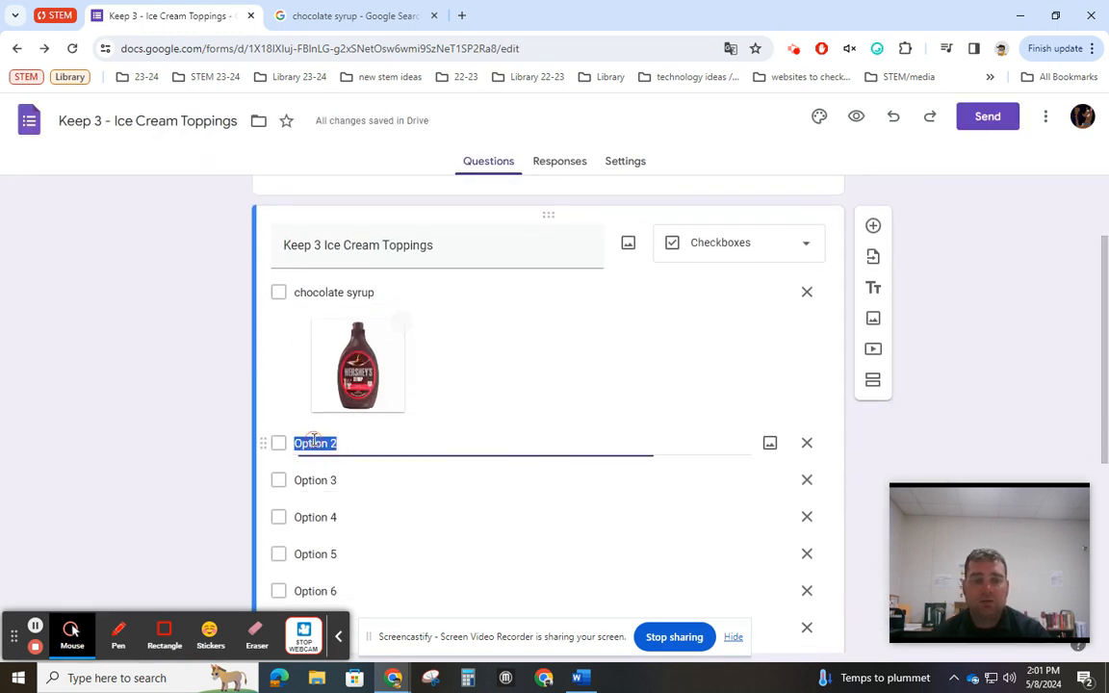
Change the second option to 'caramel syrup' using the spelling suggestion, then return to the image results
type("carmael syrup")
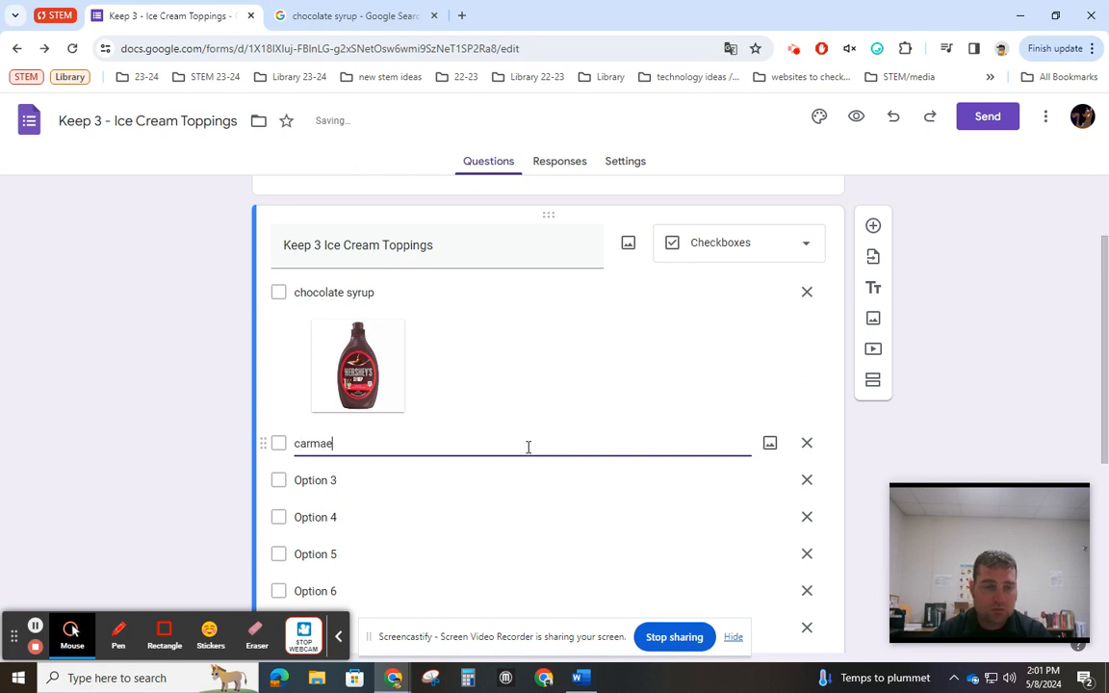
right_click(310, 444)
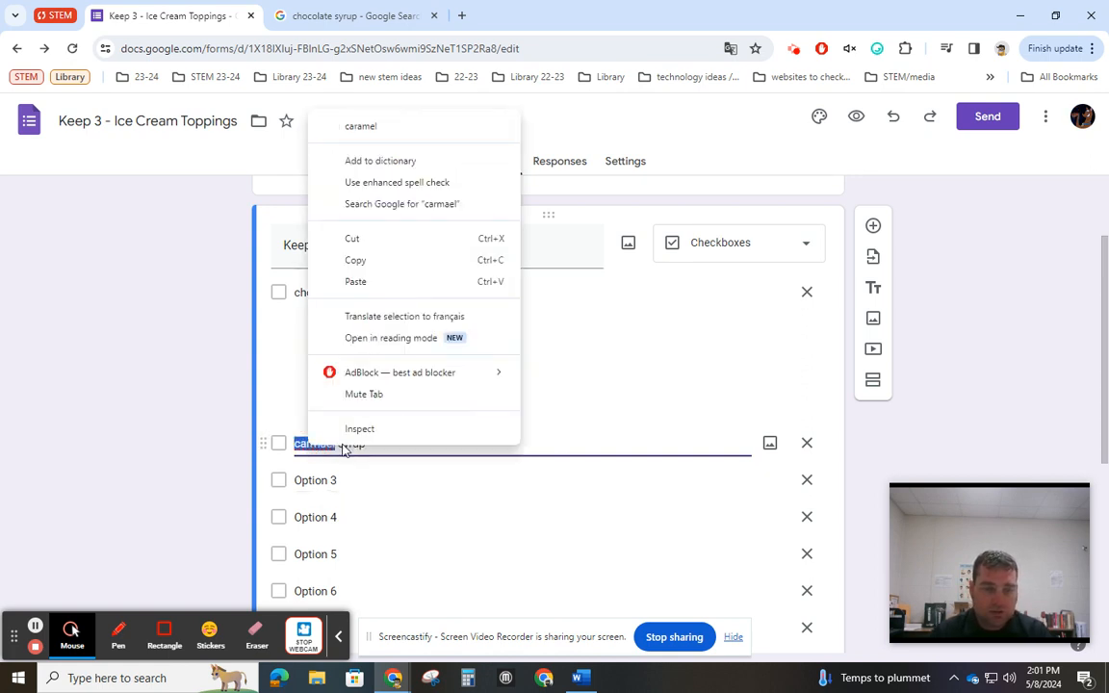
left_click(360, 126)
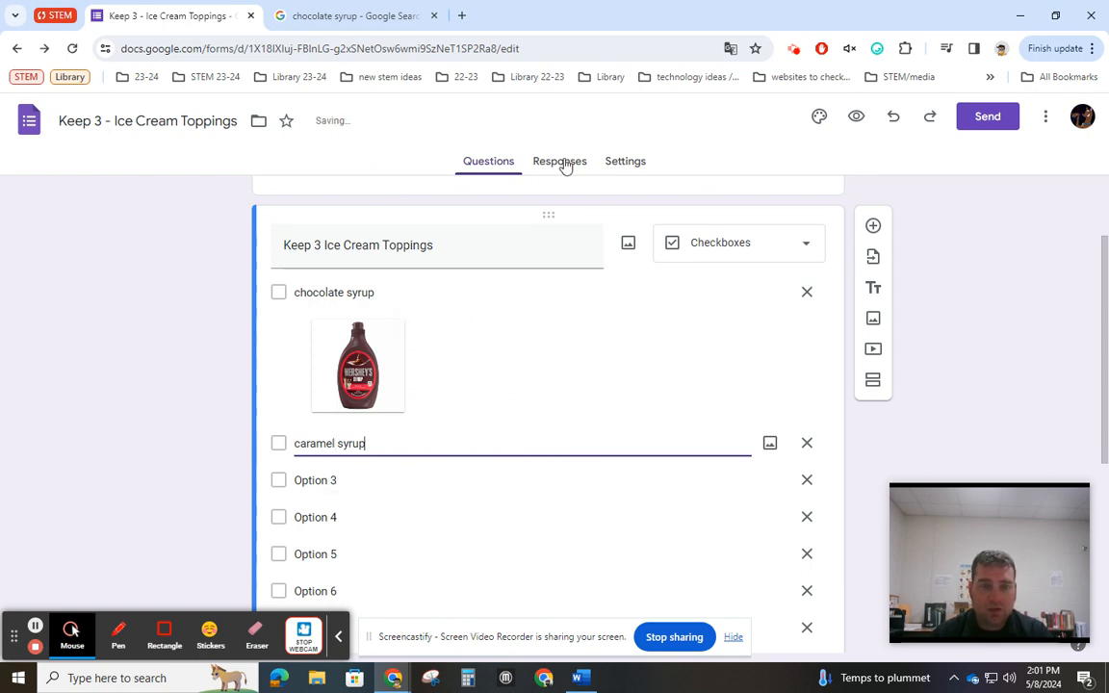
left_click(339, 15)
Search images for 'caramel syrup', copy the Hershey's bottle image address, and start adding it to the option
triple_click(255, 119)
type("cara")
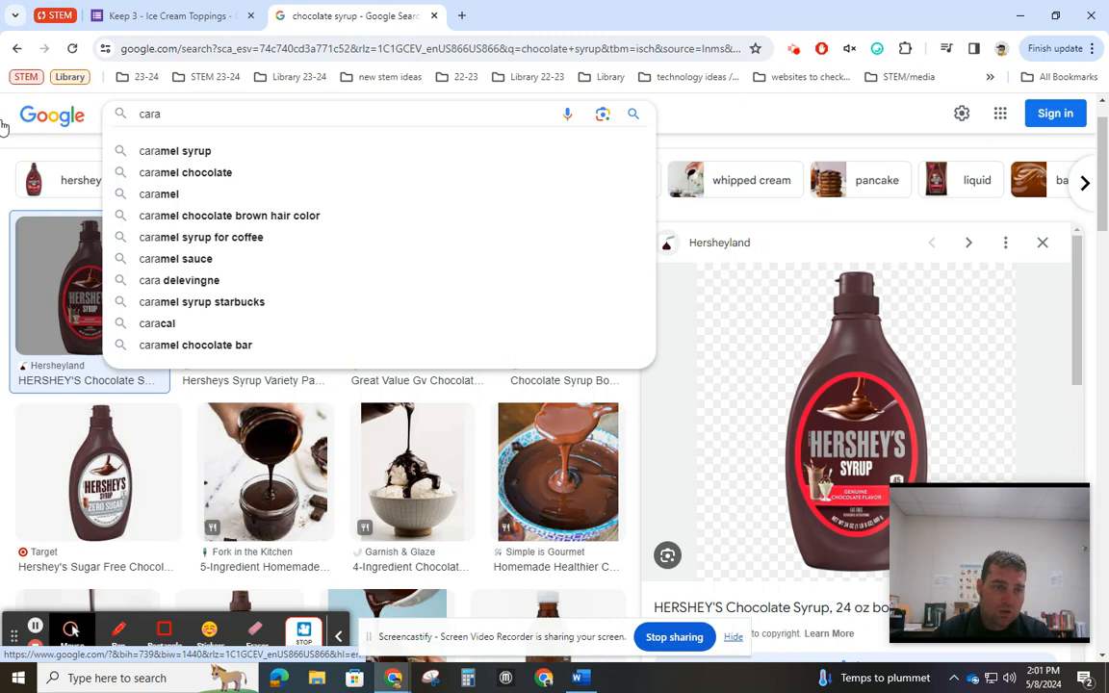
key("Down")
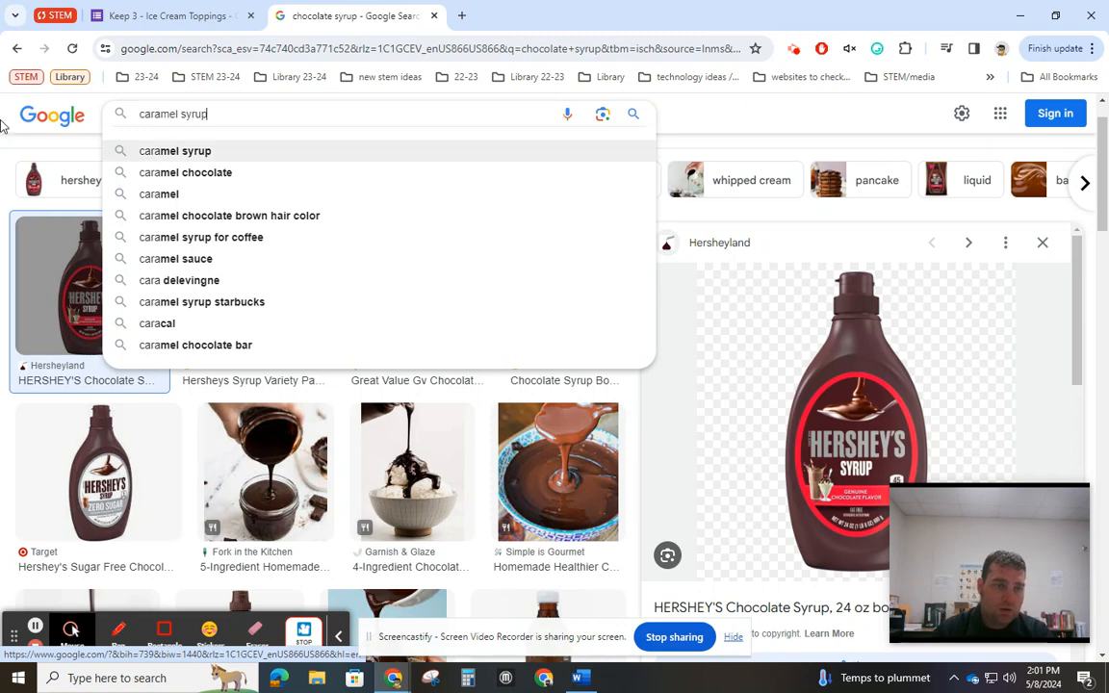
key("Return")
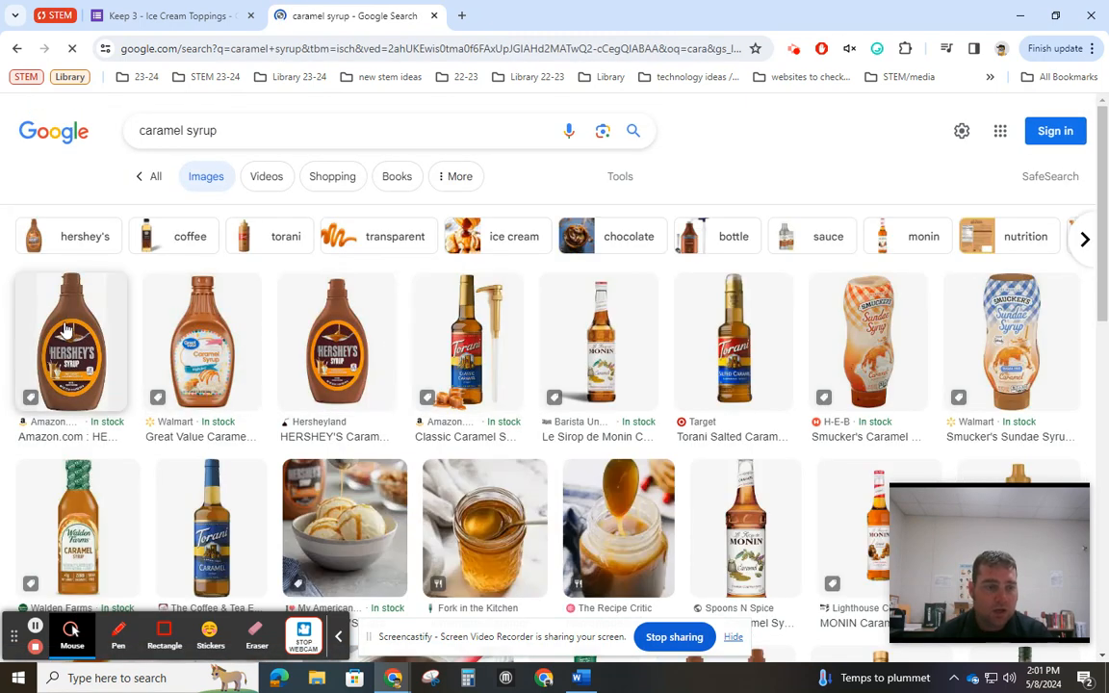
left_click(62, 298)
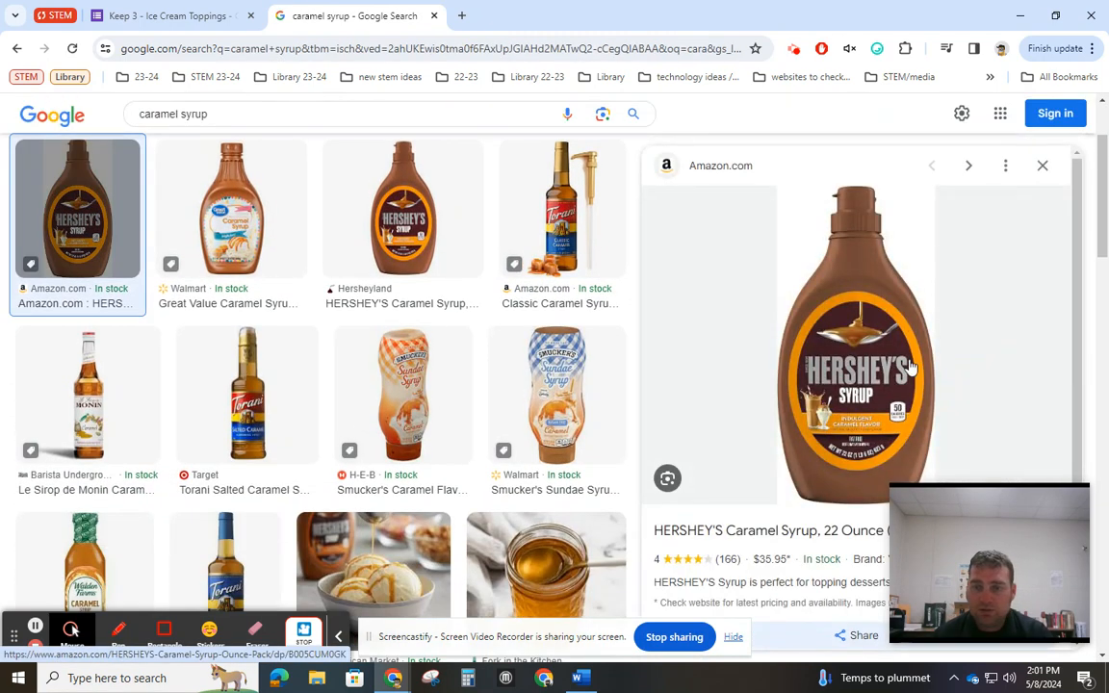
right_click(856, 351)
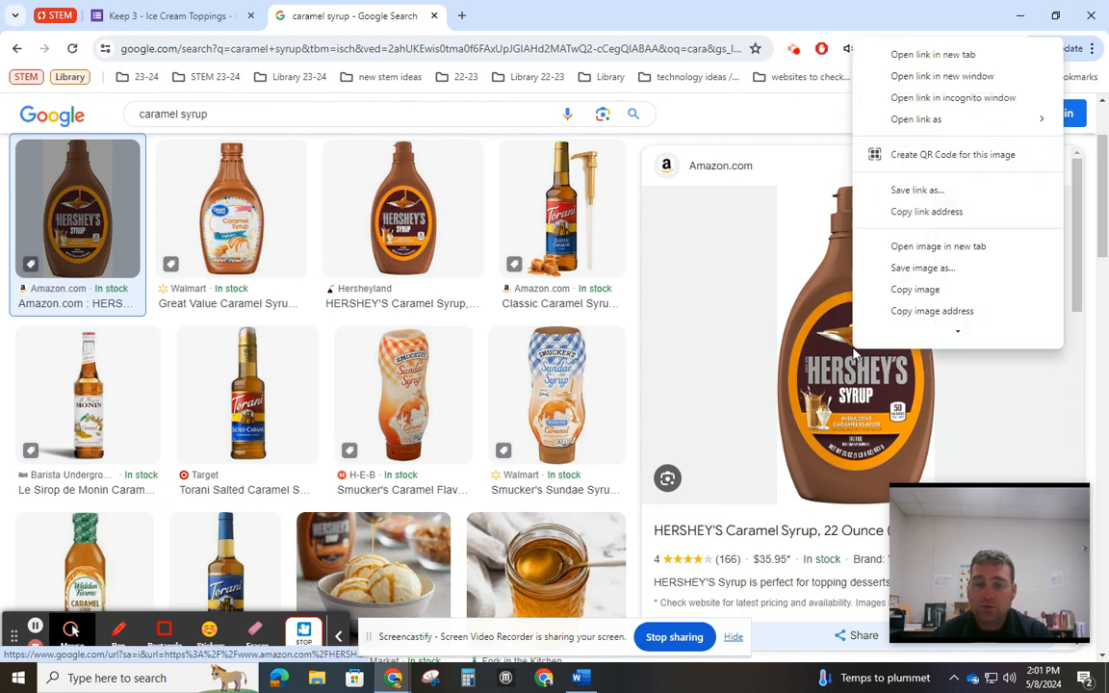
scroll(941, 311, "down", 1)
left_click(932, 281)
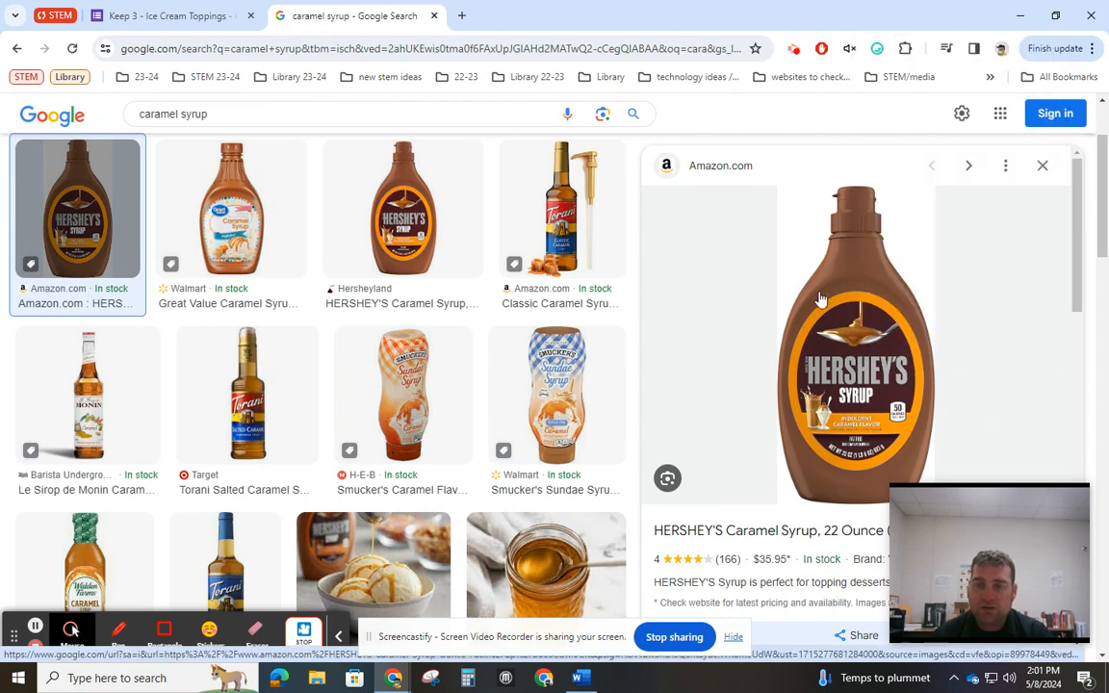
left_click(154, 16)
left_click(771, 443)
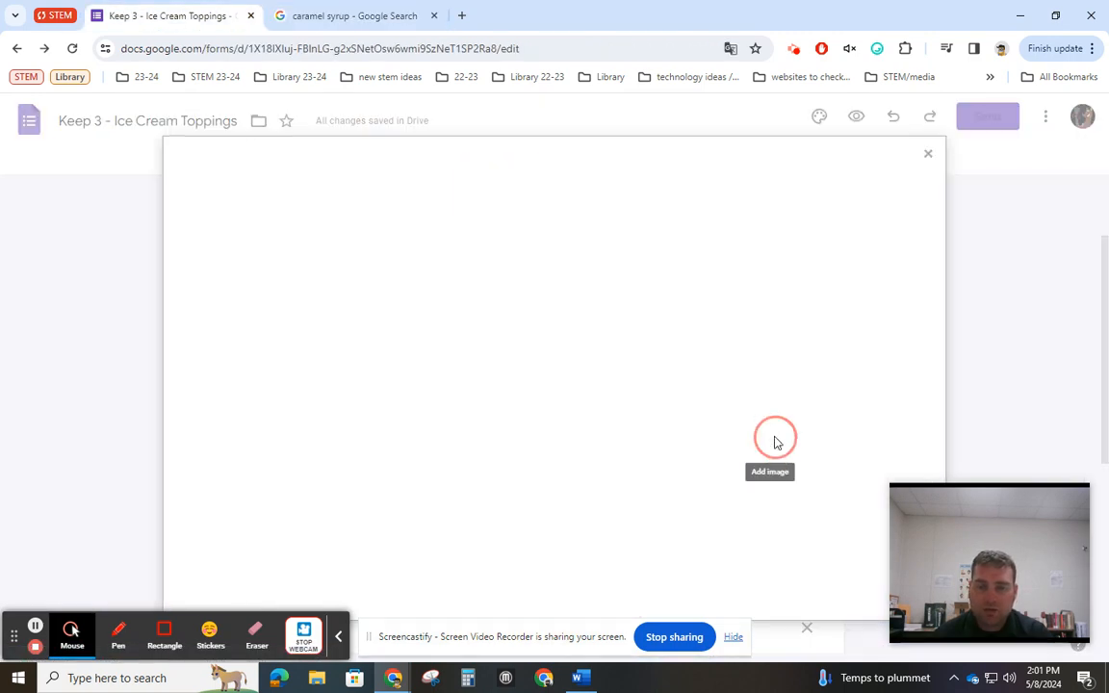
Insert the Hershey's caramel syrup picture by URL under the caramel syrup option
left_click(330, 213)
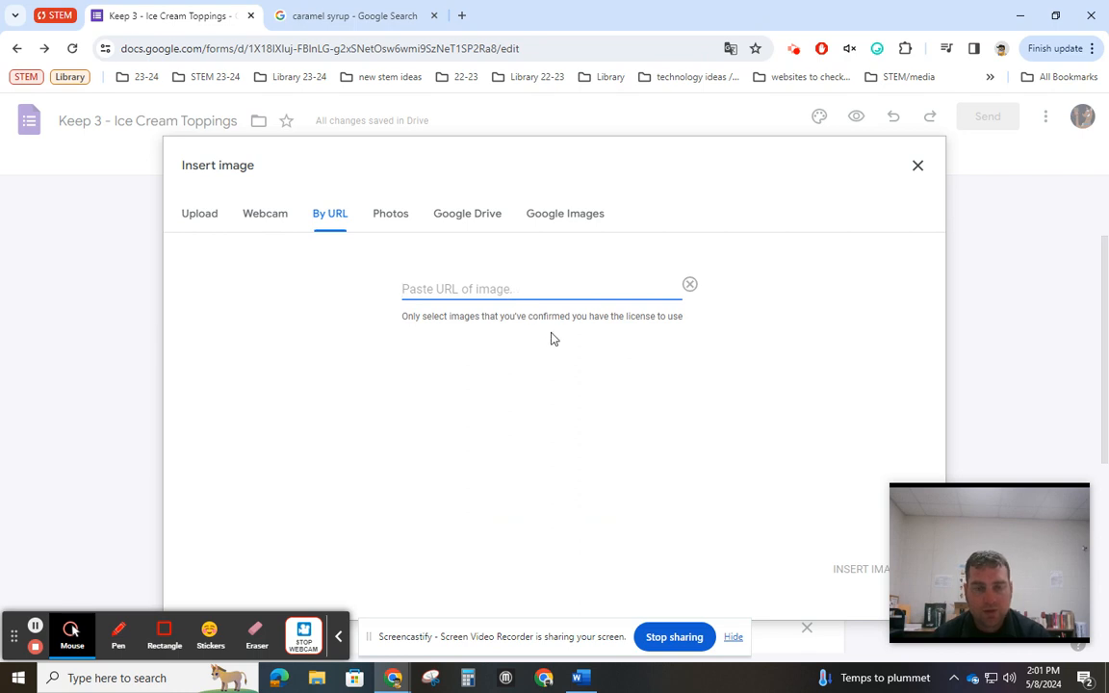
key("ctrl+v")
left_click(864, 578)
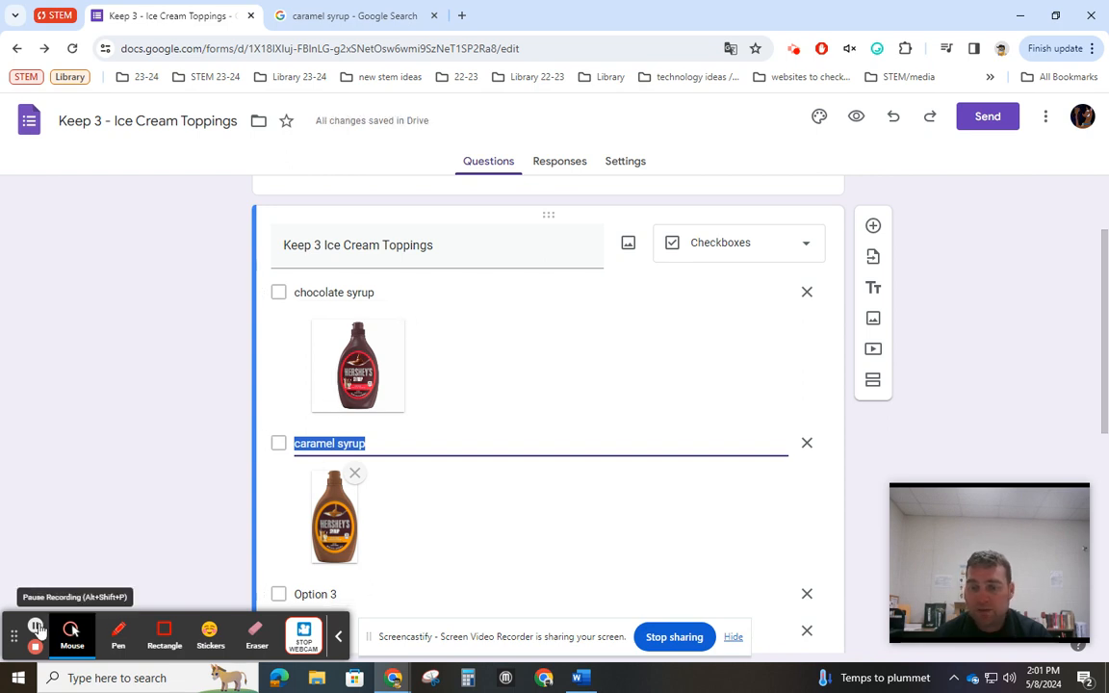
left_click(36, 627)
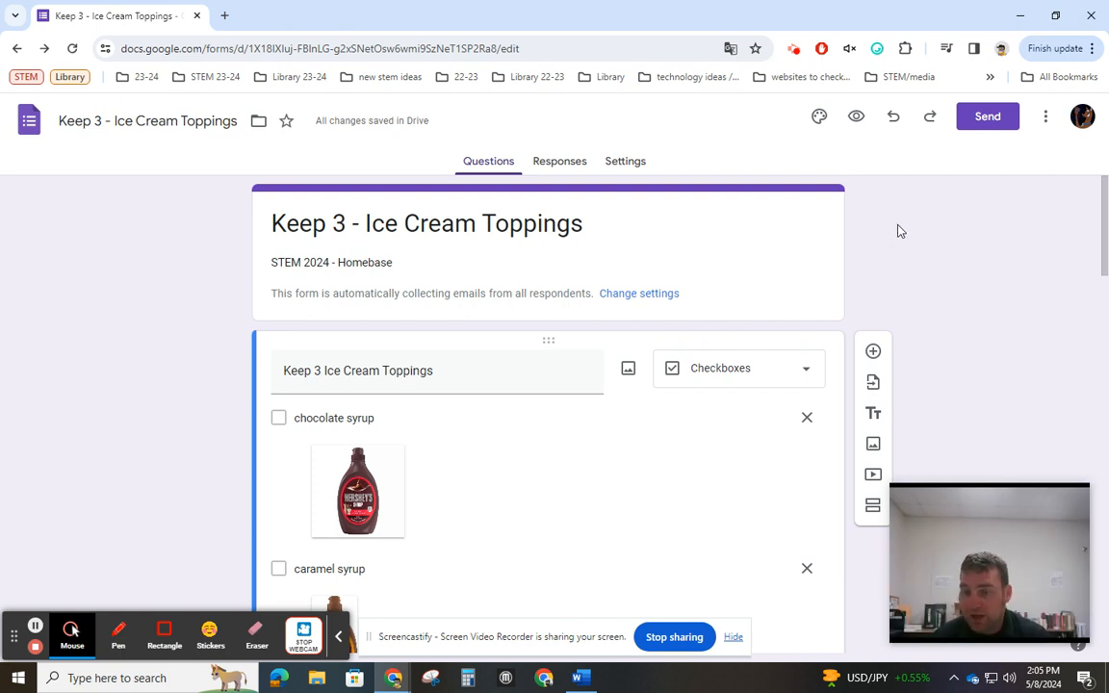
Preview the form as respondents will see it
scroll(565, 441, "down", 10)
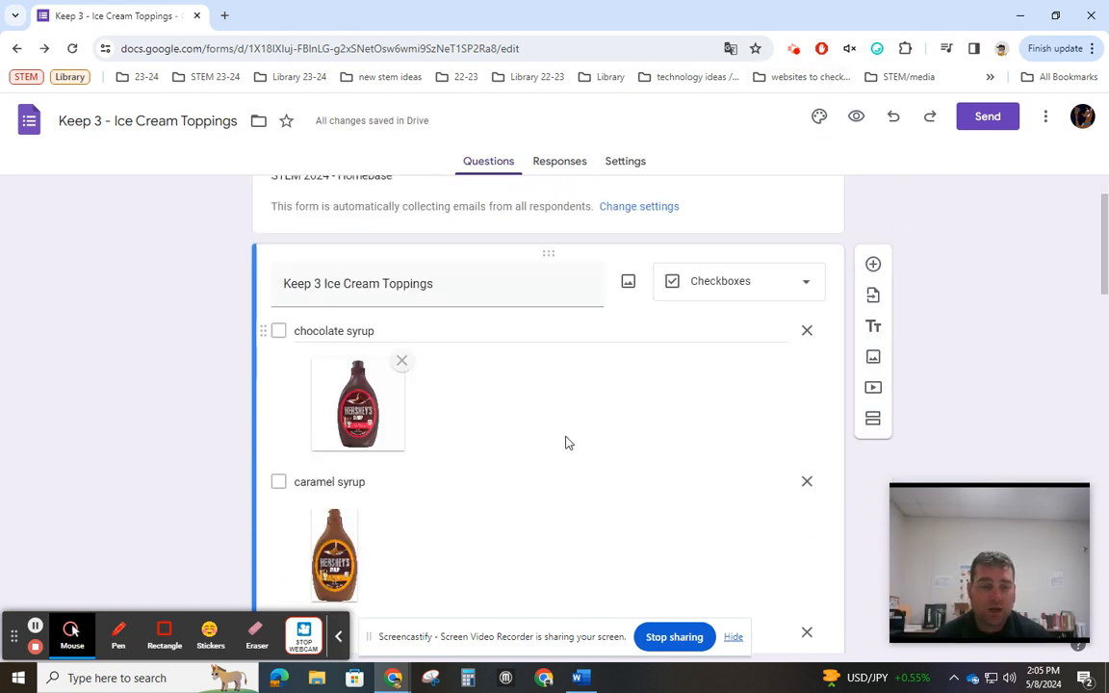
scroll(564, 441, "down", 6)
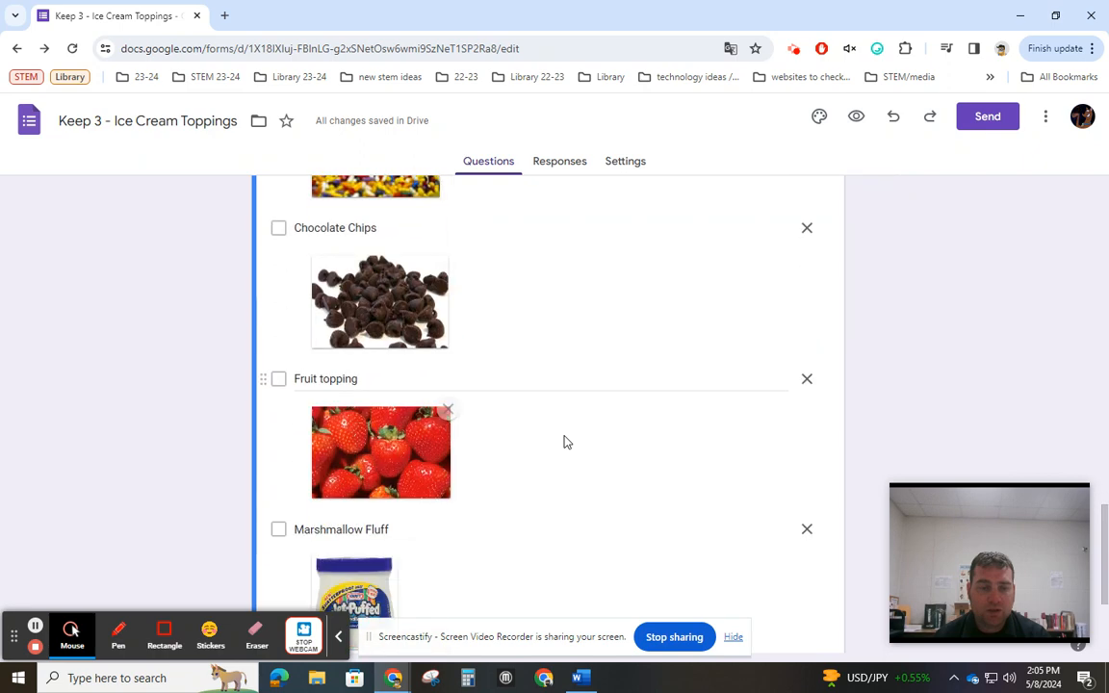
scroll(626, 424, "up", 9)
scroll(614, 349, "up", 10)
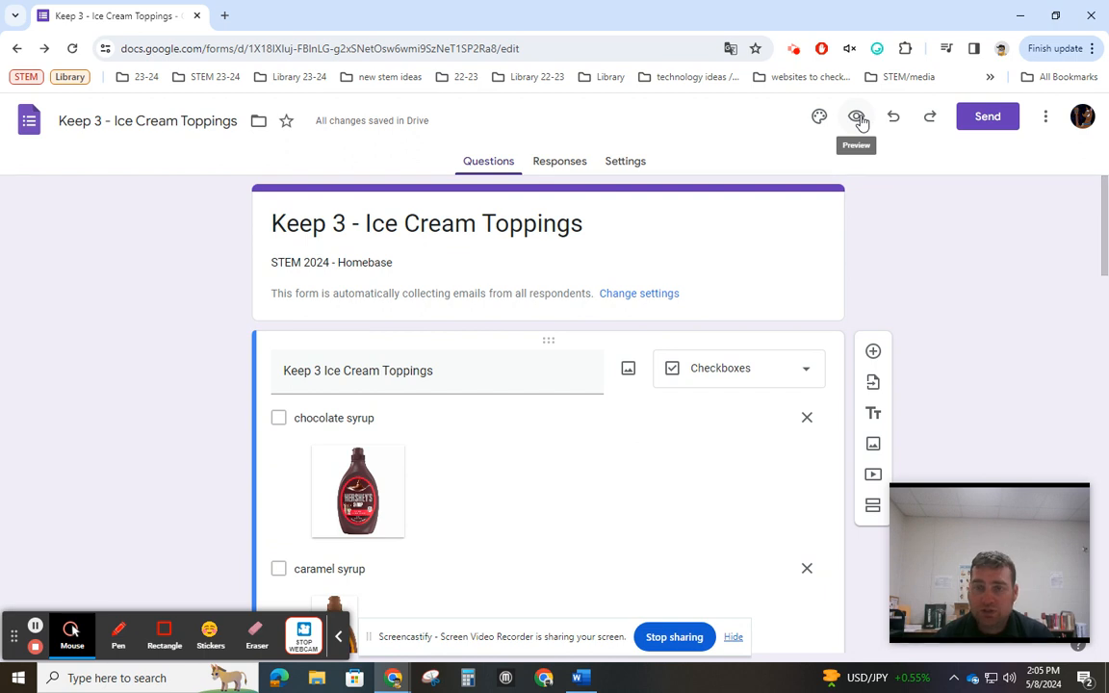
left_click(858, 118)
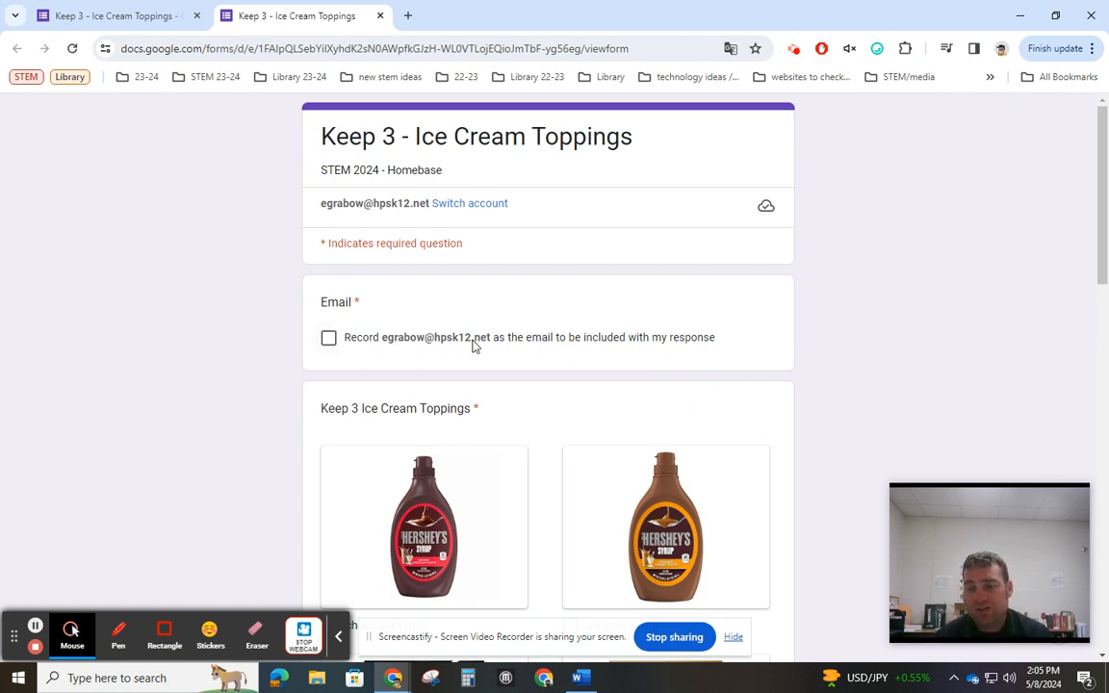
Try Whipped Cream and chocolate syrup, then settle on caramel syrup as the first topping
scroll(575, 323, "down", 4)
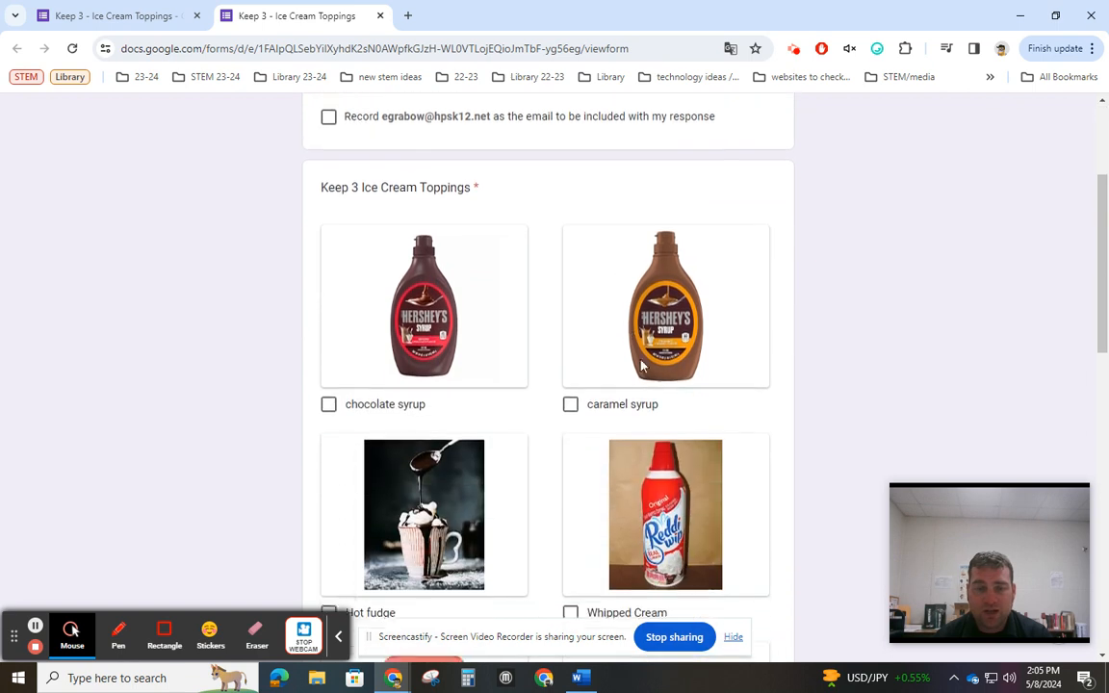
scroll(561, 331, "down", 3)
left_click(568, 395)
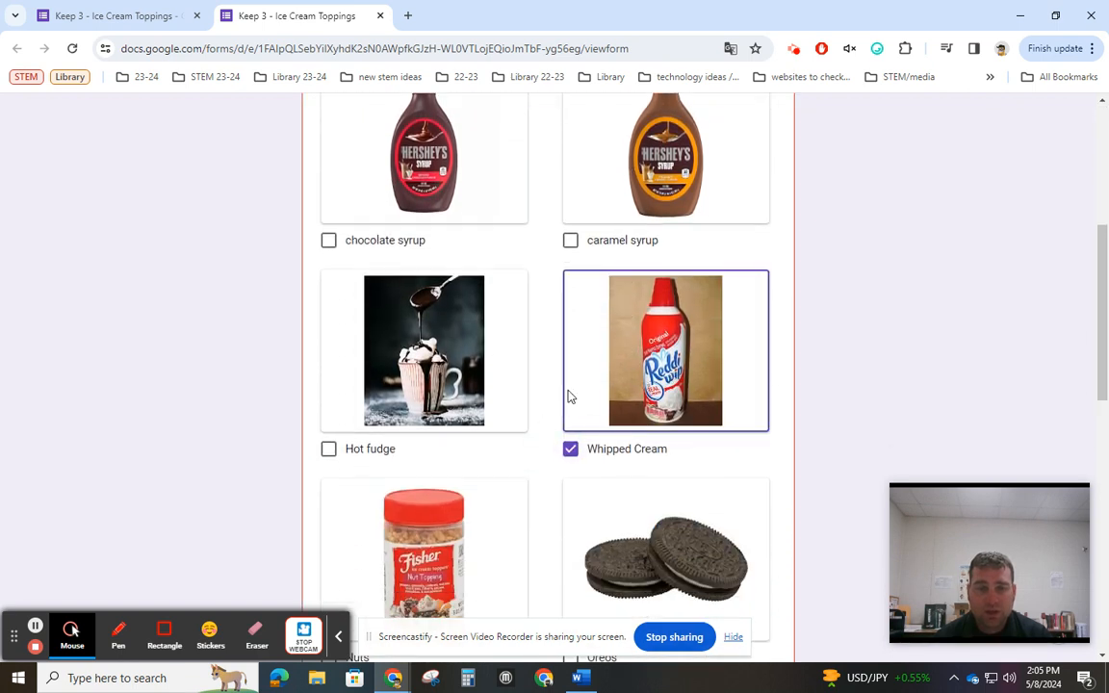
left_click(612, 393)
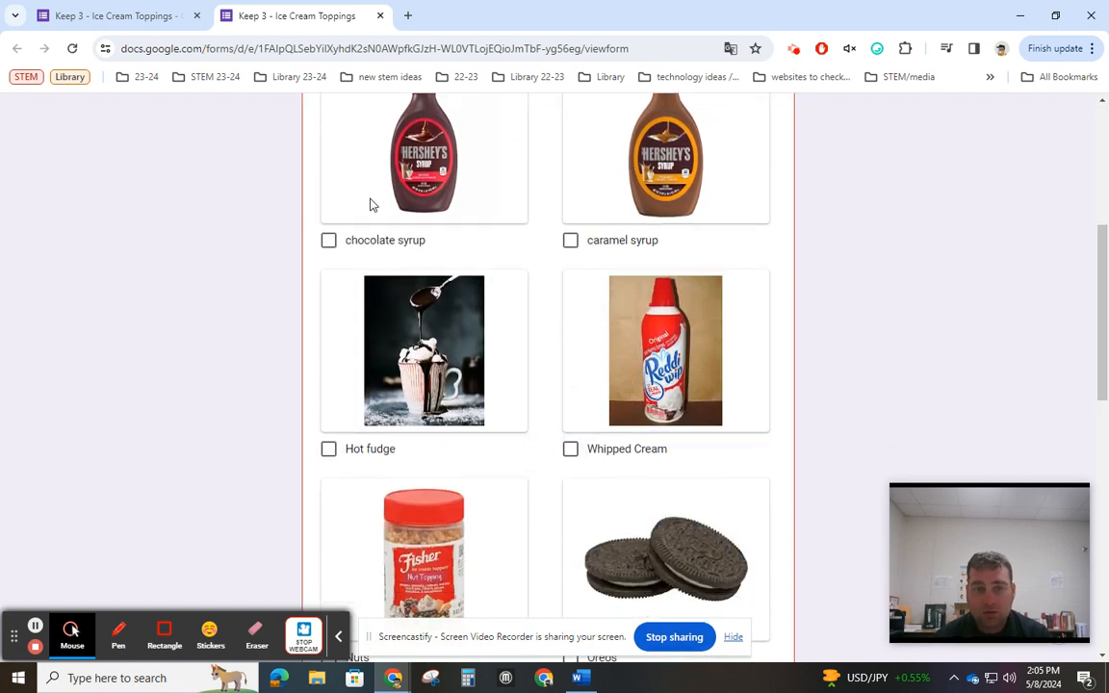
left_click(355, 210)
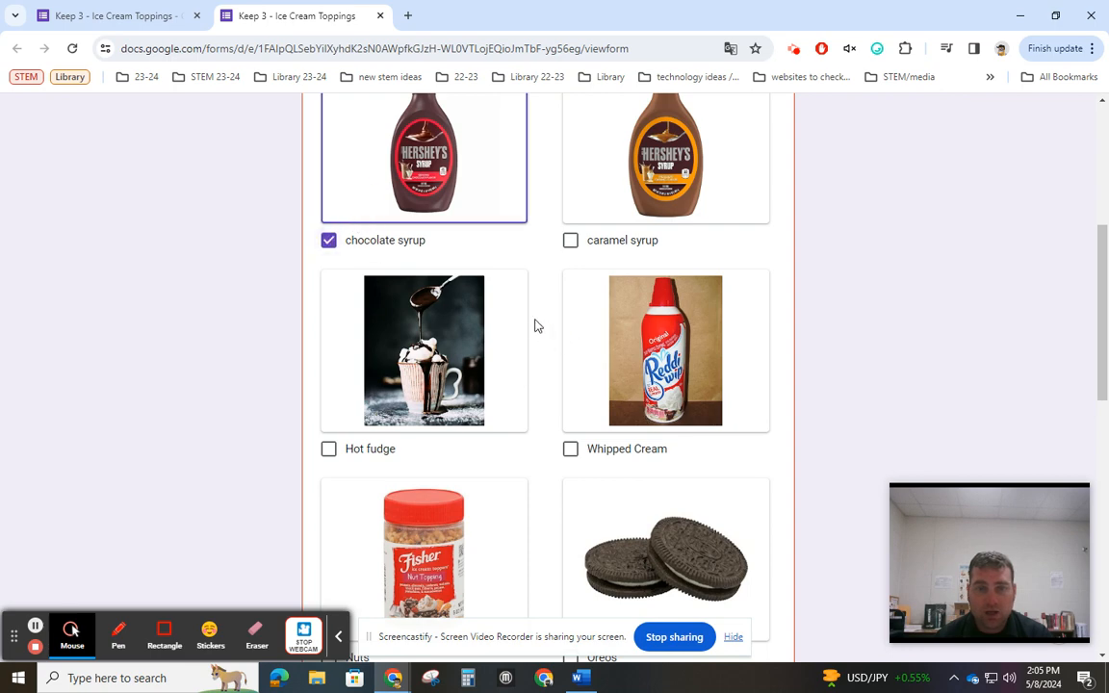
left_click(344, 190)
left_click(619, 214)
Tick Sprinkles, Fruit topping and Marshmallow Fluff, then attempt to submit with four toppings
scroll(666, 426, "down", 3)
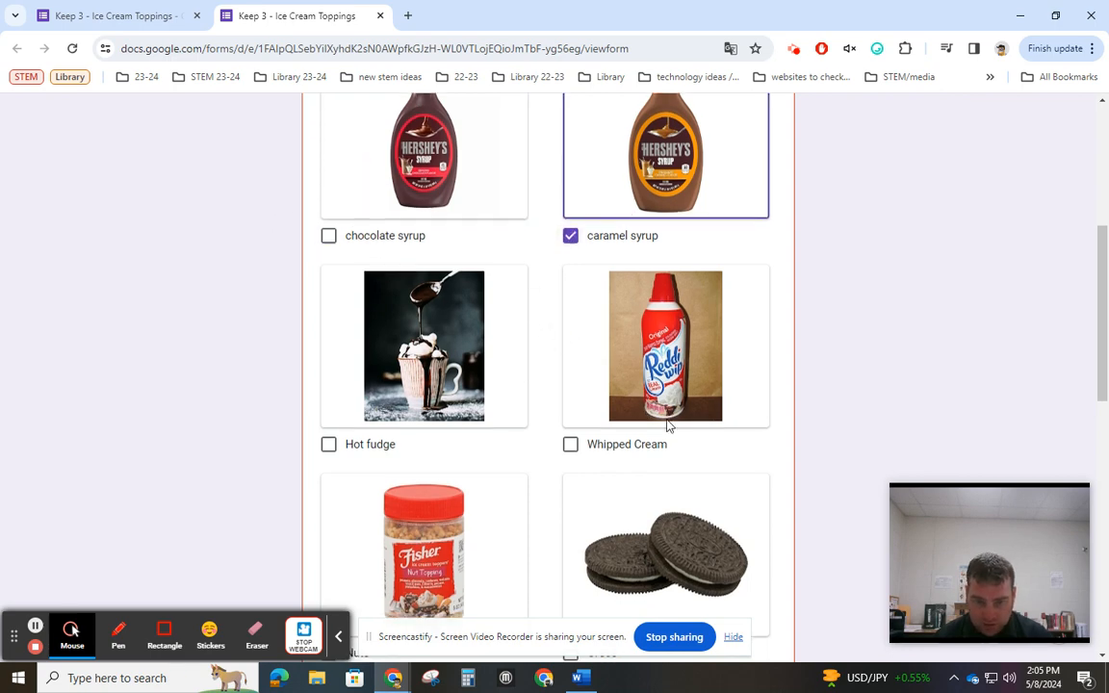
scroll(669, 427, "down", 4)
left_click(423, 376)
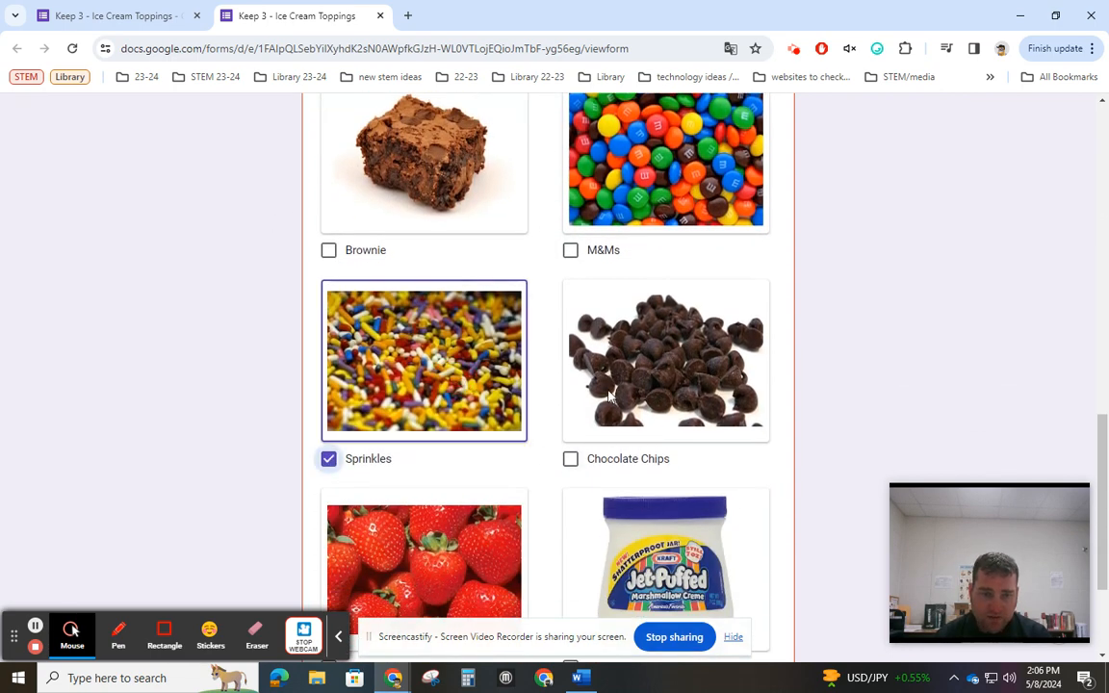
scroll(551, 425, "down", 2)
left_click(403, 408)
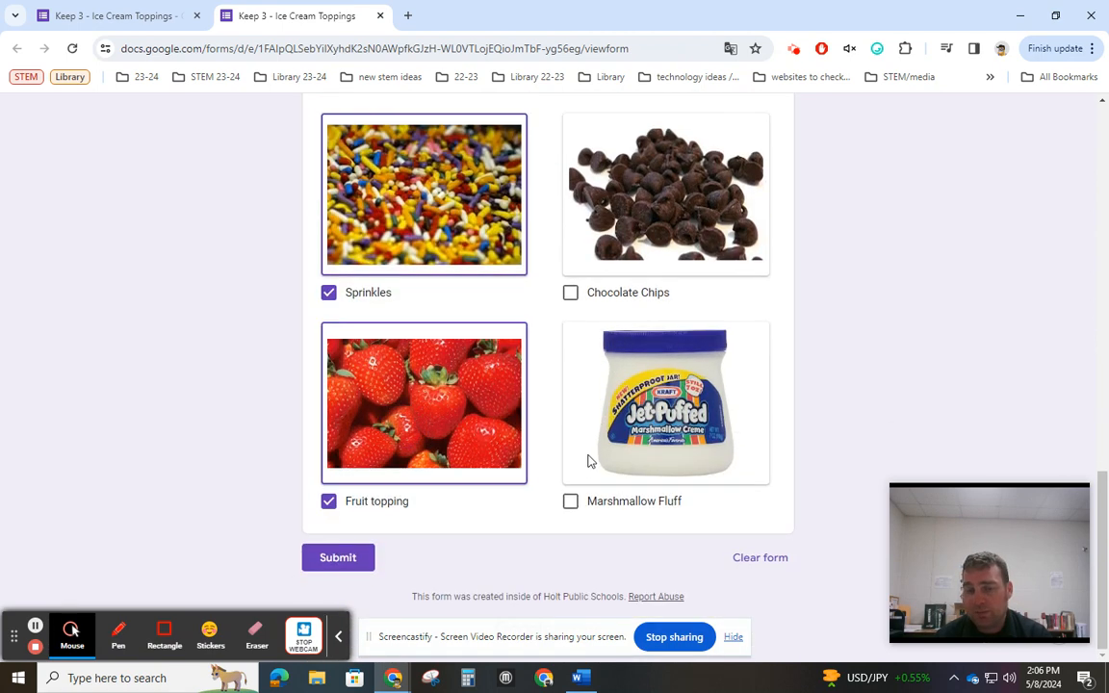
left_click(654, 409)
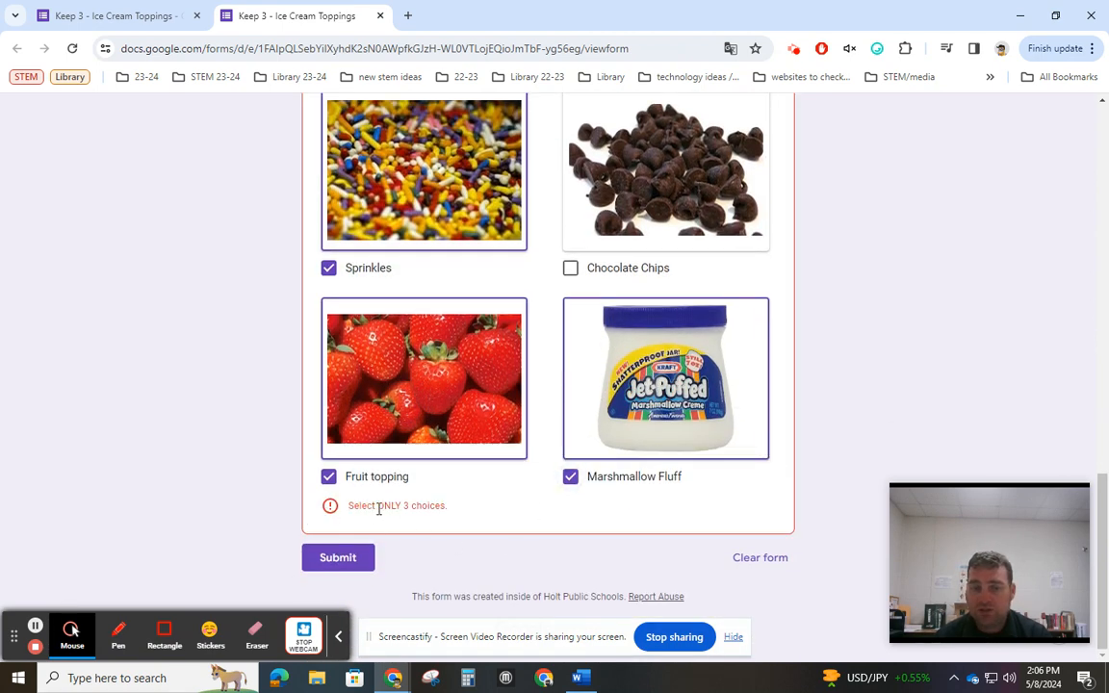
left_click(604, 400)
left_click(383, 371)
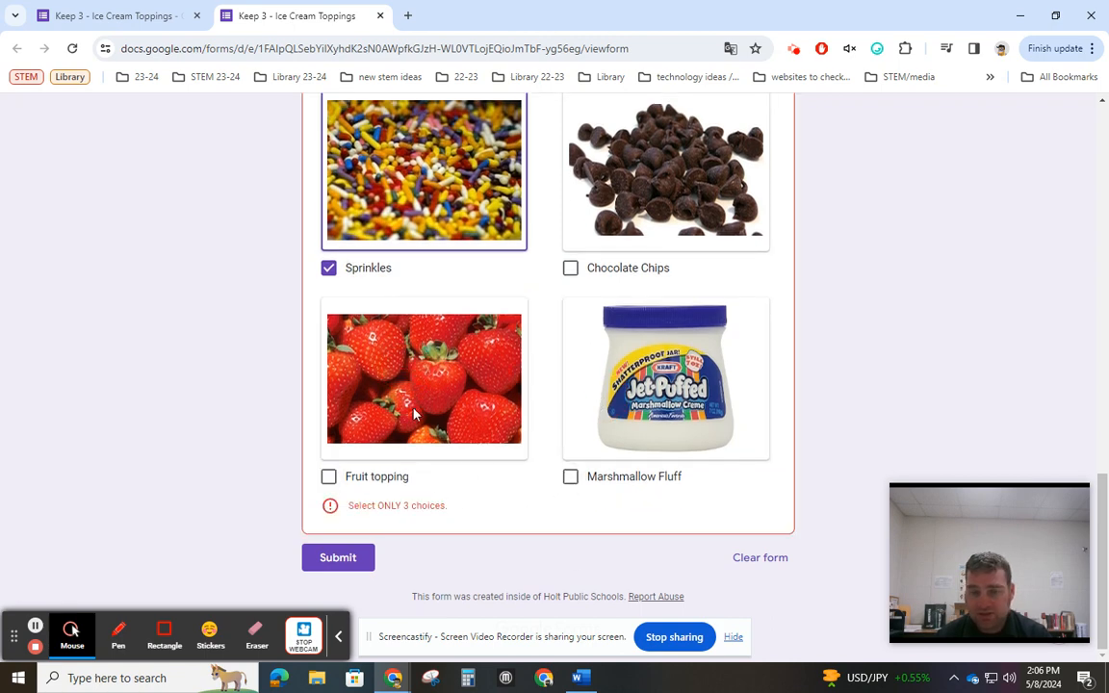
left_click(415, 412)
left_click(633, 420)
left_click(337, 559)
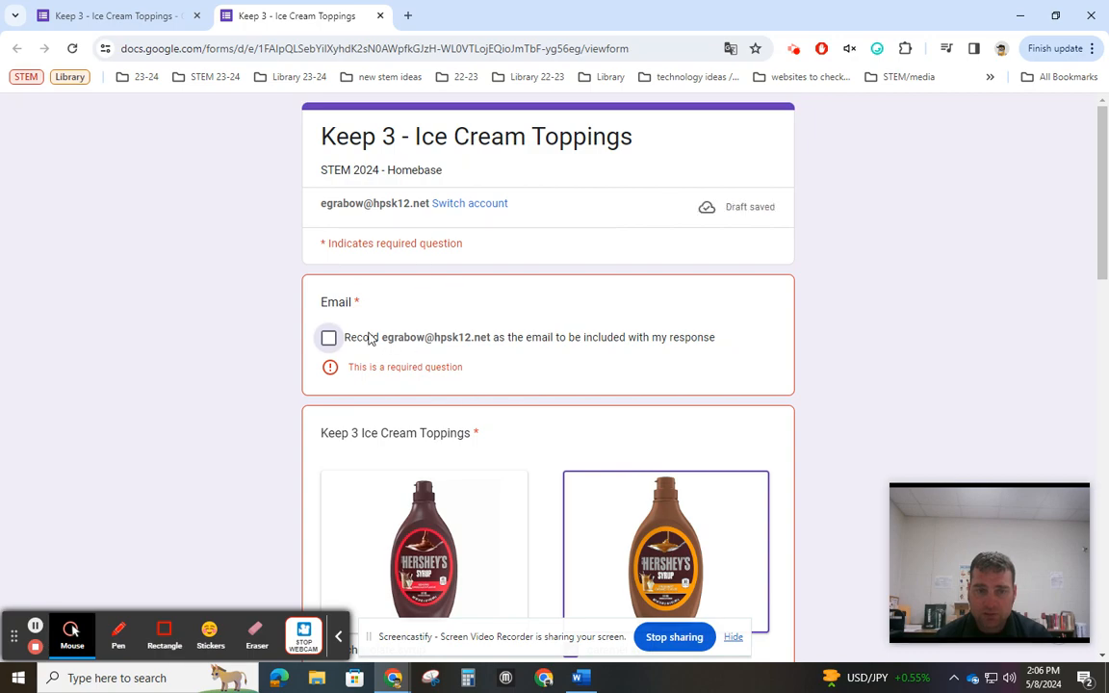
Tick Record email, deselect Marshmallow Fluff to keep three toppings, and submit the response
scroll(597, 424, "down", 12)
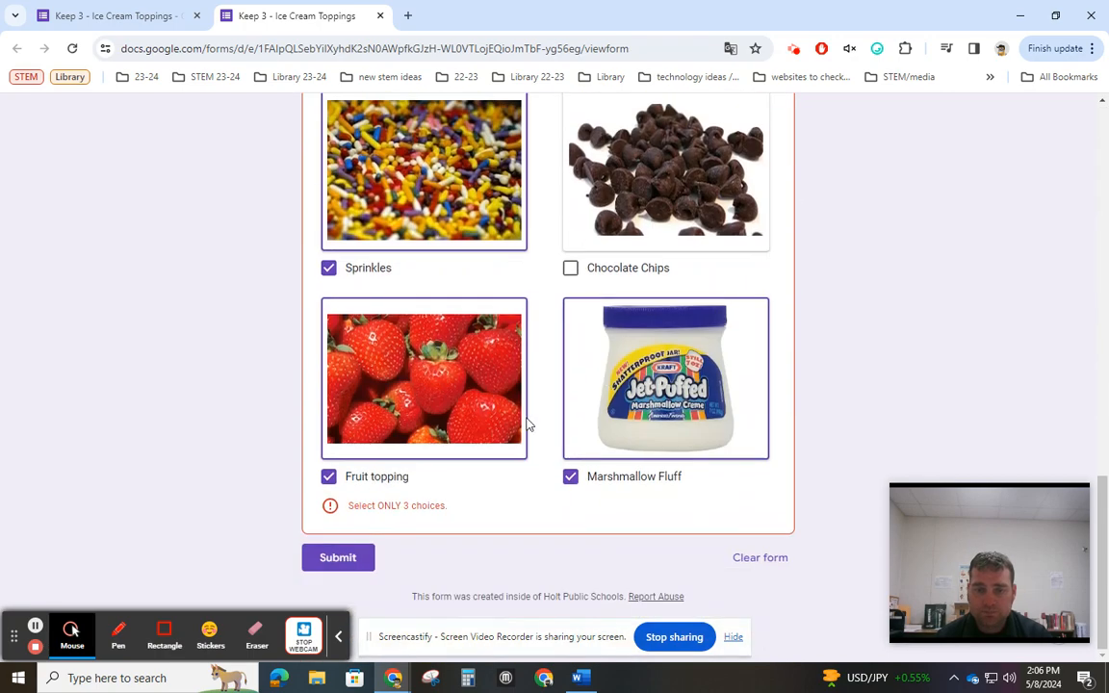
scroll(510, 404, "up", 8)
scroll(493, 390, "up", 4)
left_click(328, 339)
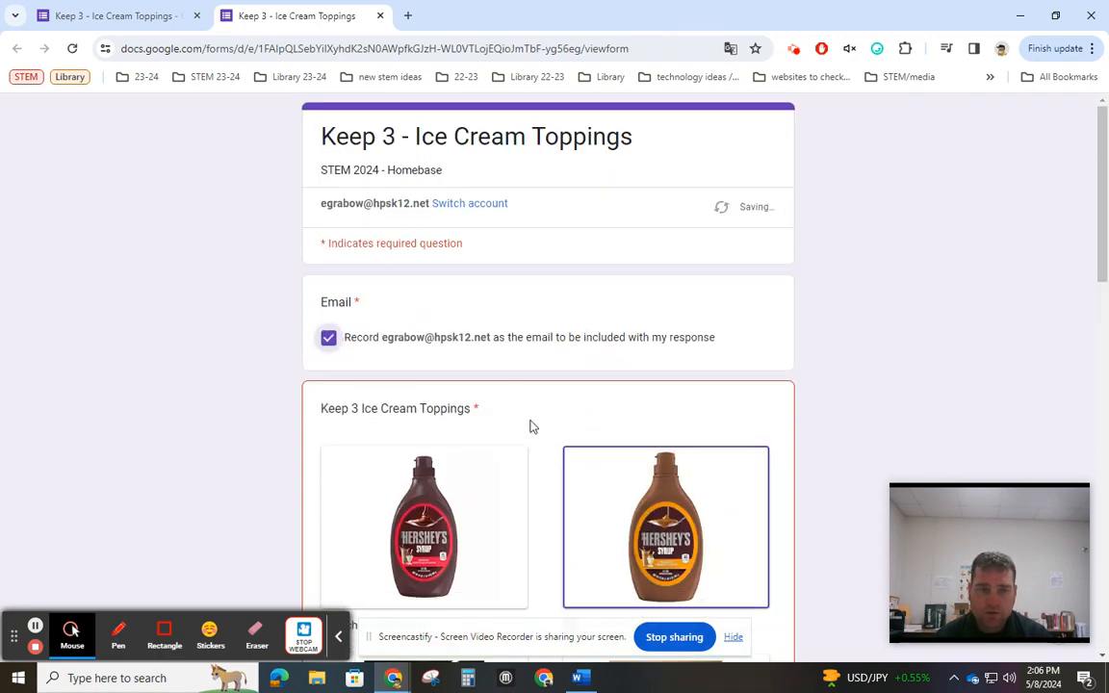
scroll(529, 426, "down", 10)
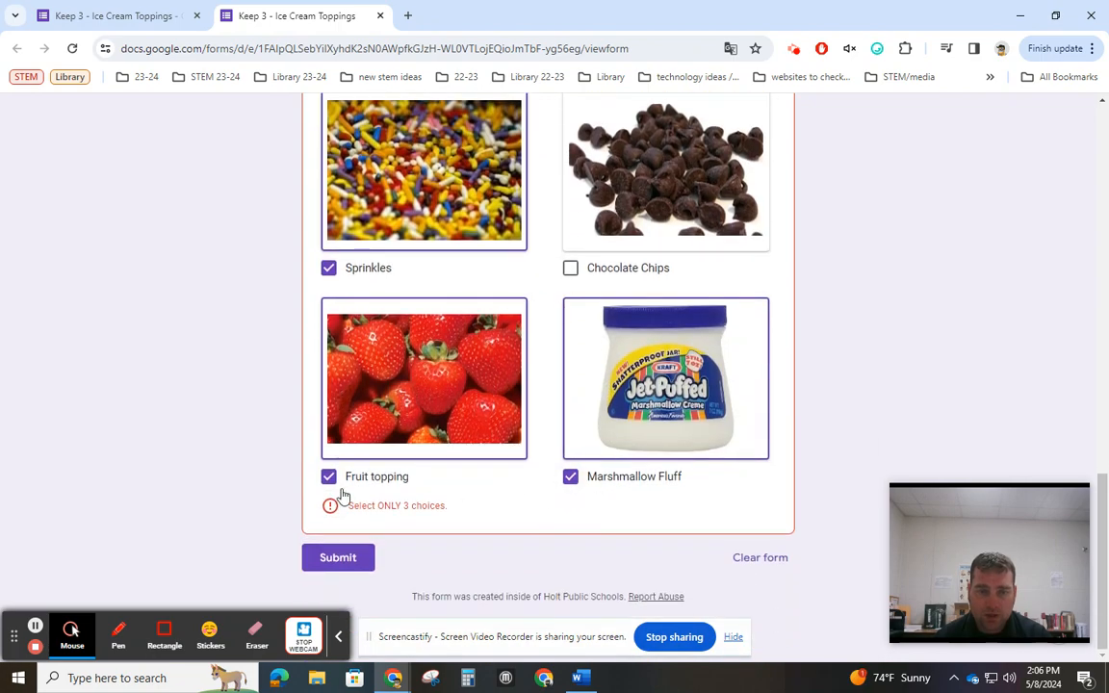
left_click(345, 558)
scroll(559, 504, "down", 5)
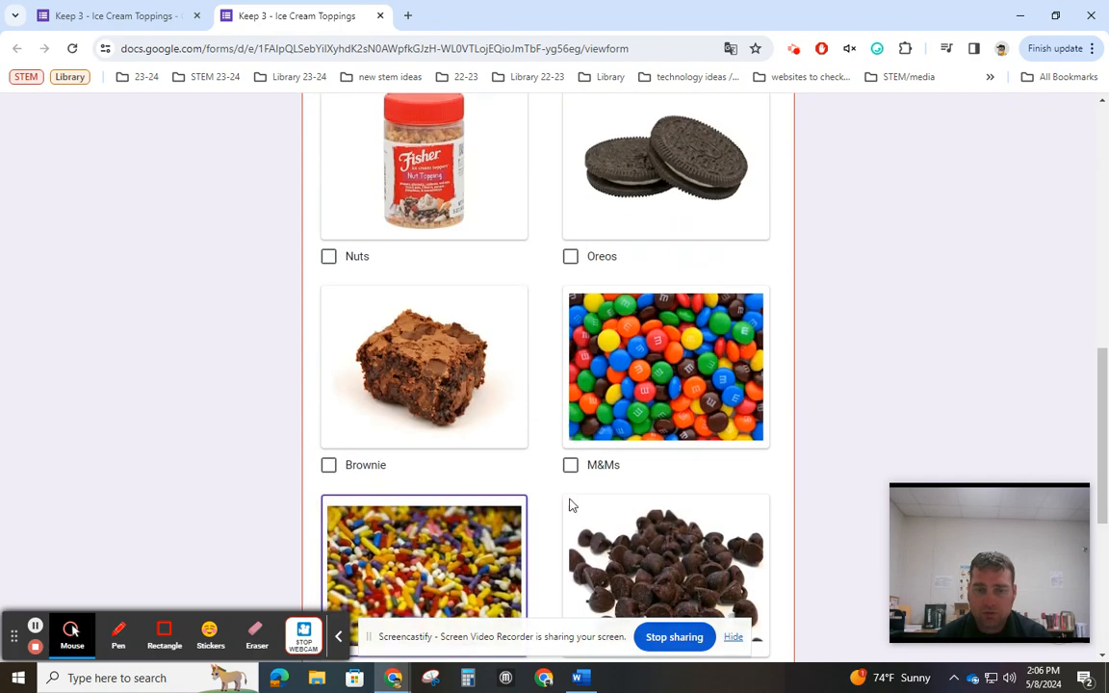
scroll(609, 482, "down", 5)
left_click(573, 477)
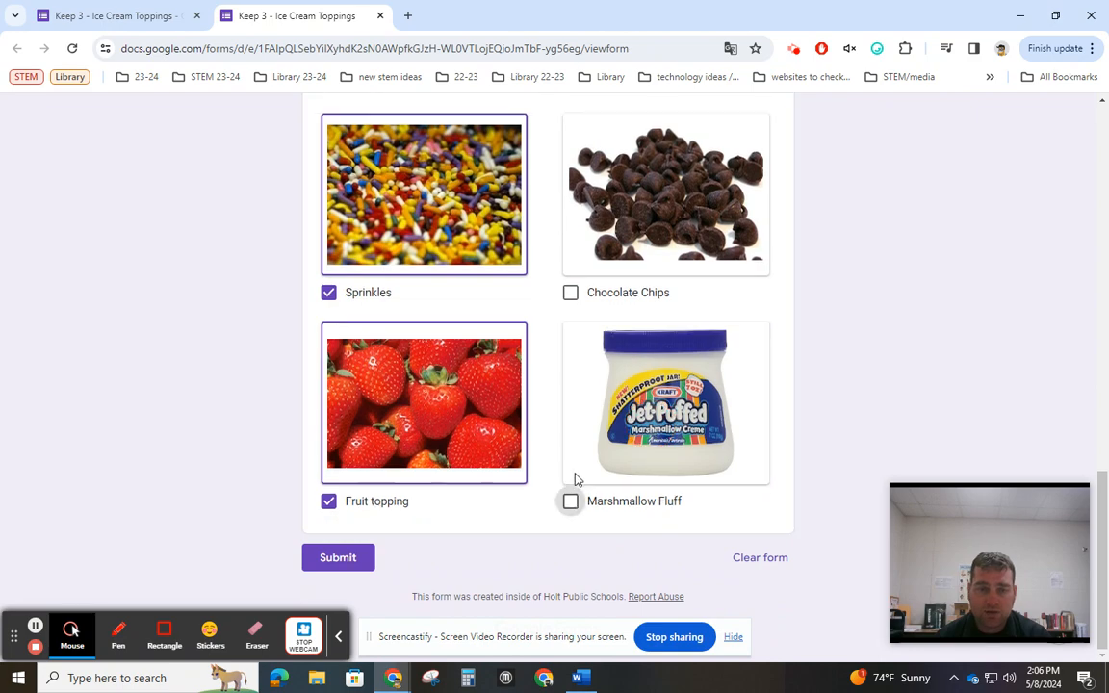
scroll(571, 461, "up", 2)
scroll(571, 461, "up", 14)
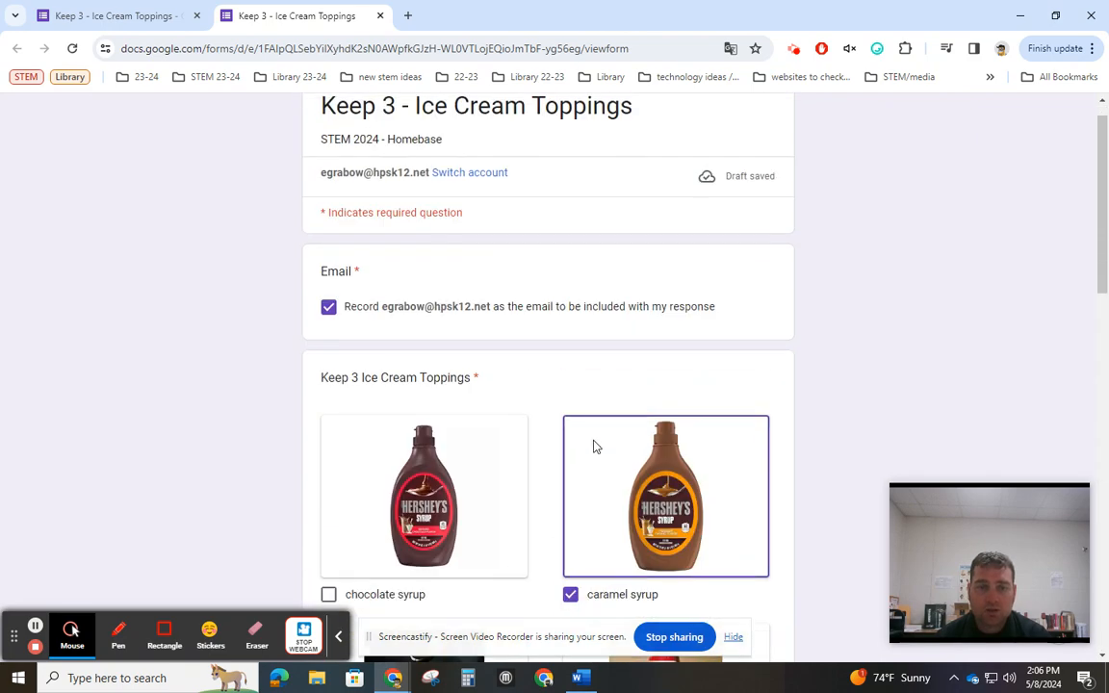
scroll(591, 446, "down", 16)
left_click(341, 561)
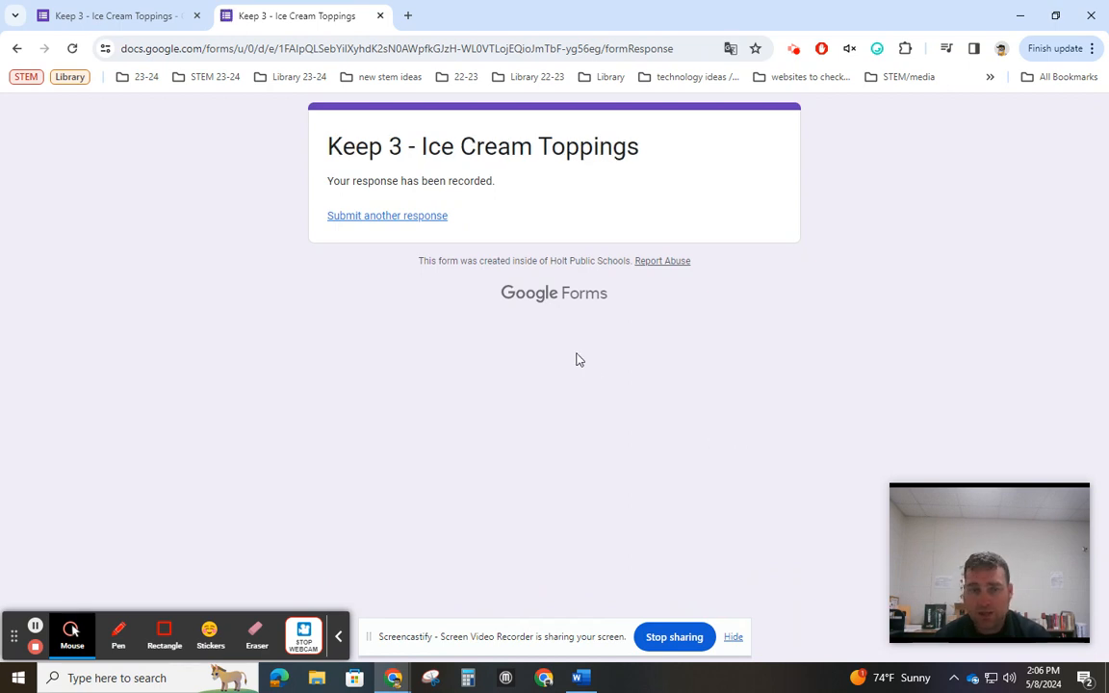
Close the response confirmation tab, leaving the form editor showing 1 response
left_click(144, 13)
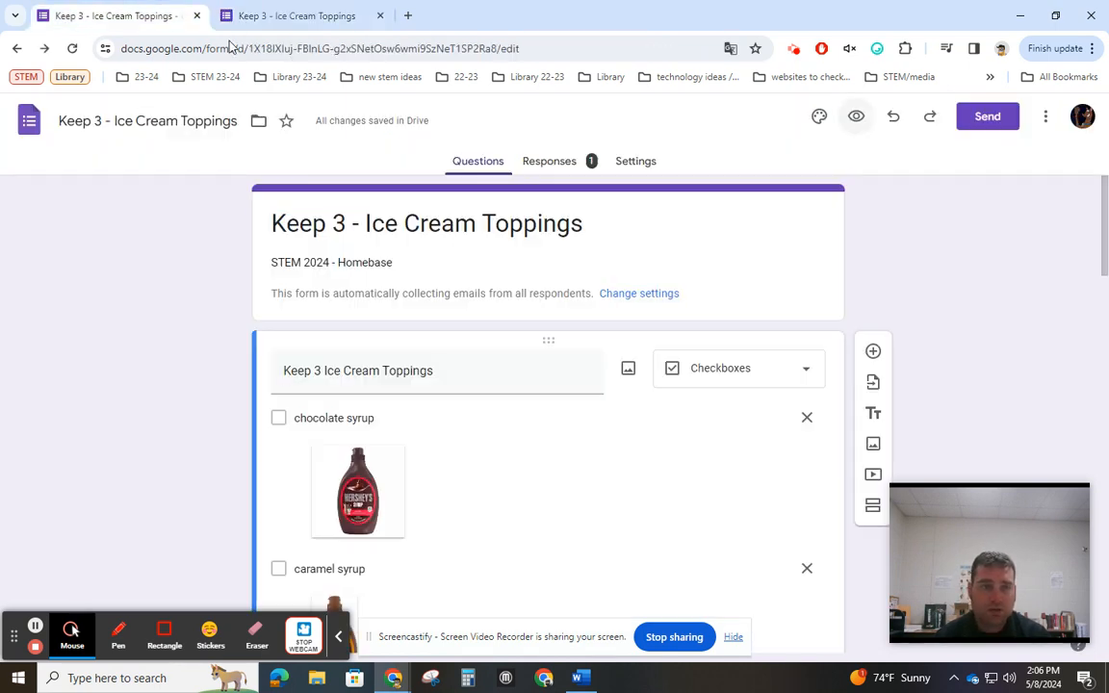
key("ctrl+Tab")
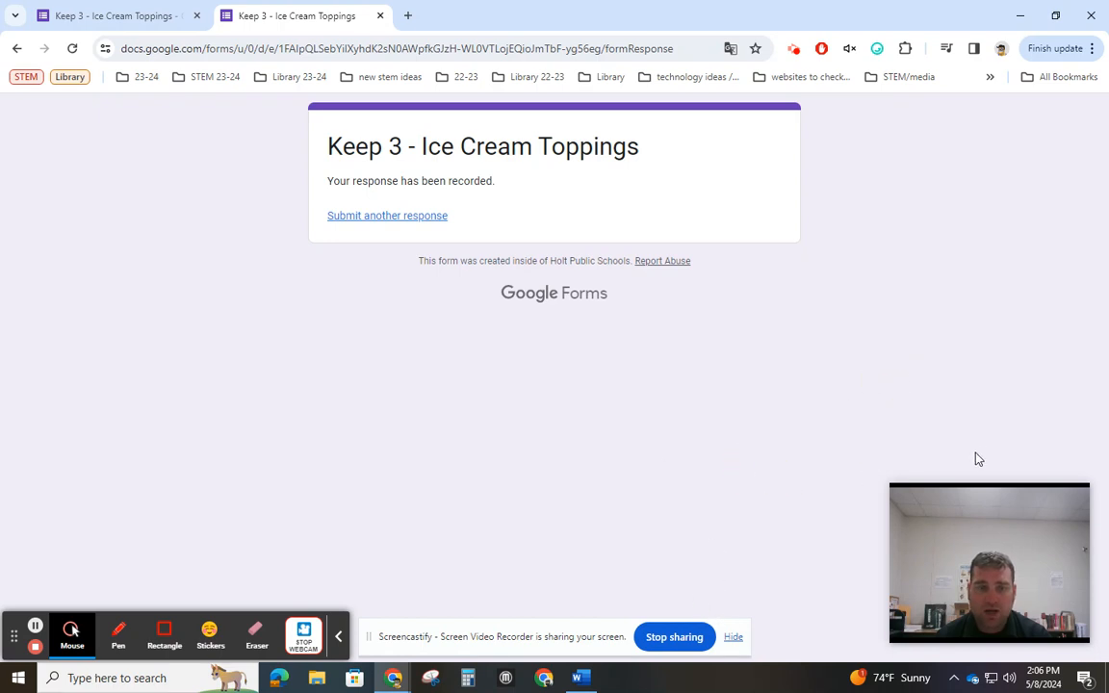
left_click(382, 16)
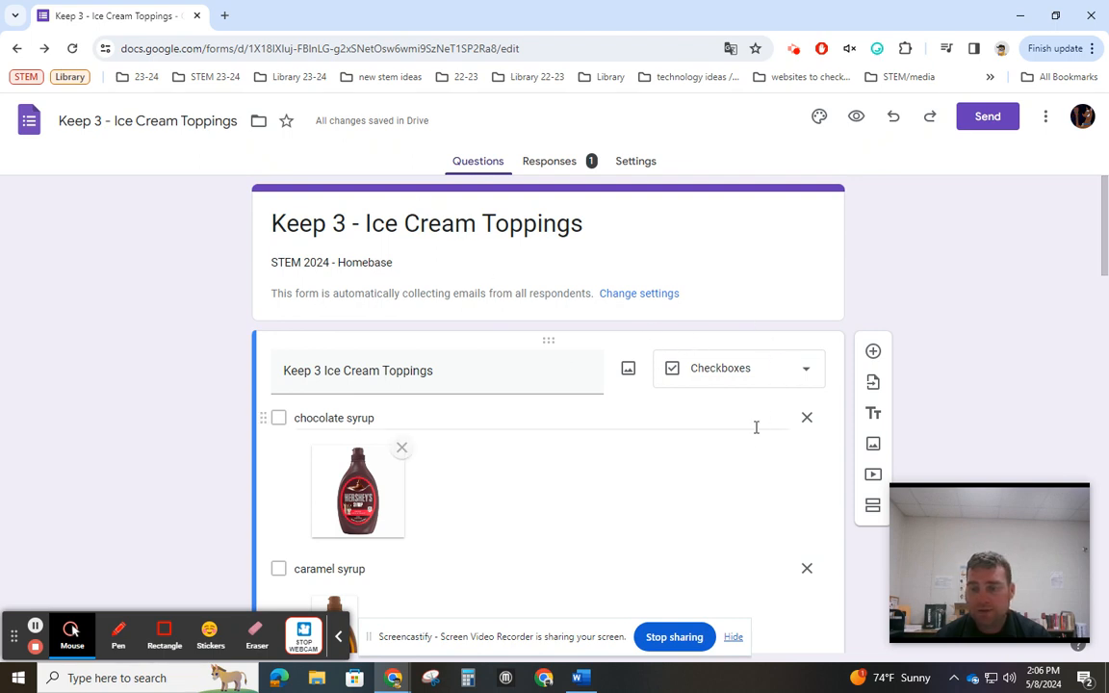
In Settings > Responses, set email collection to Do not collect and remove the Holt Public Schools restriction
left_click(636, 163)
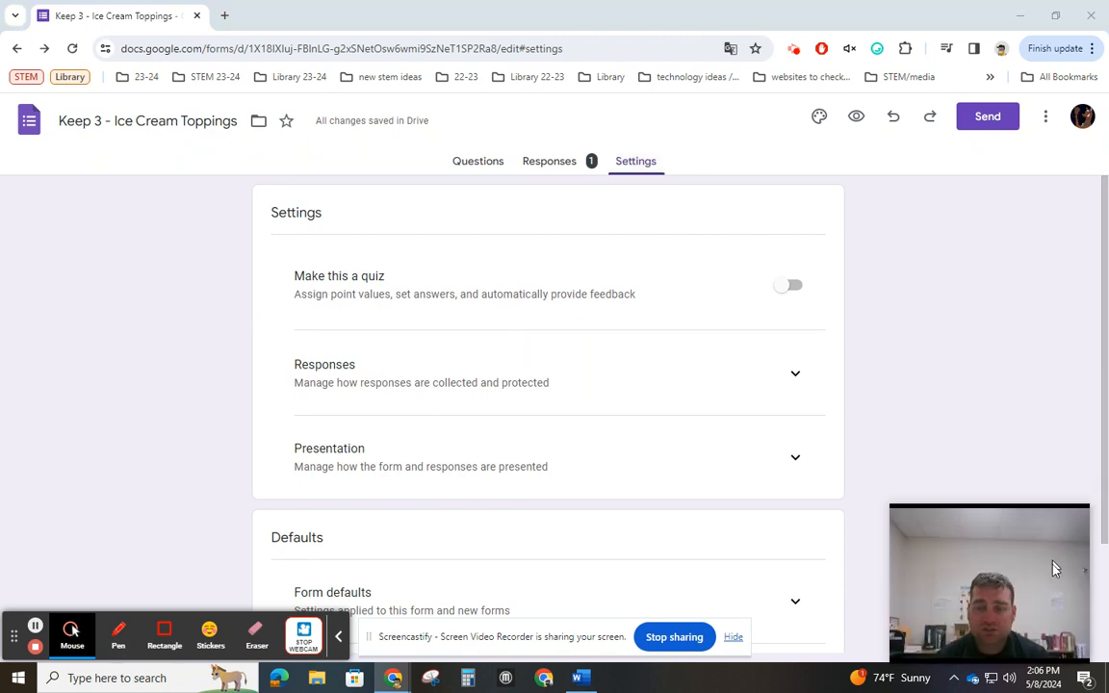
left_click_drag(1054, 568, 1070, 602)
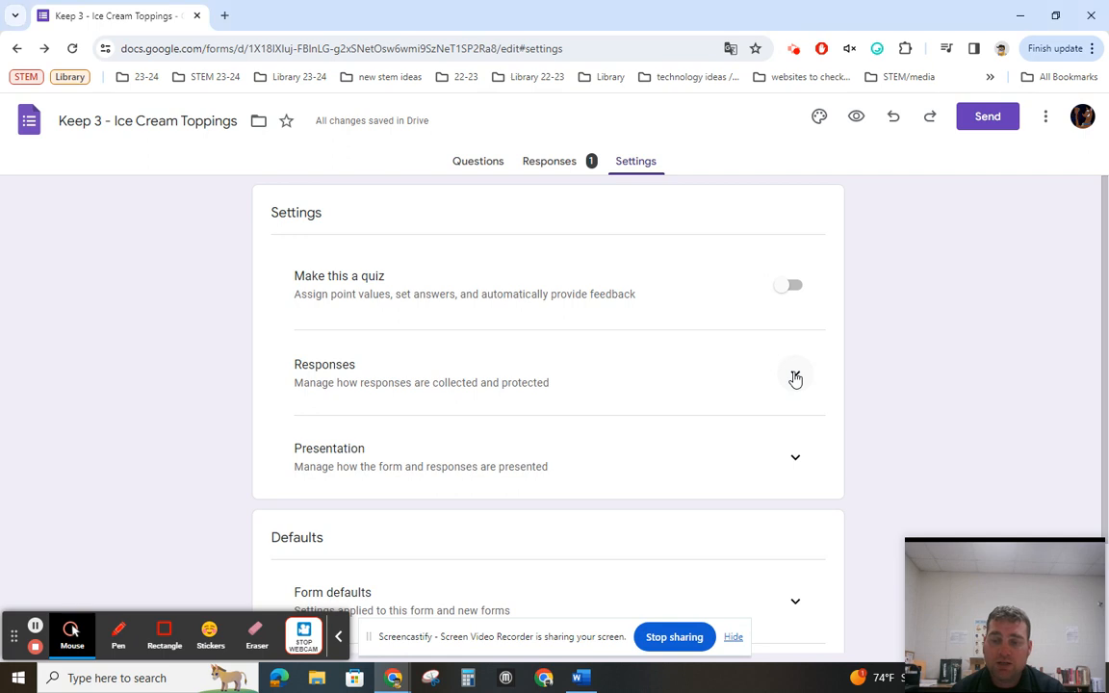
left_click(795, 374)
scroll(683, 399, "down", 3)
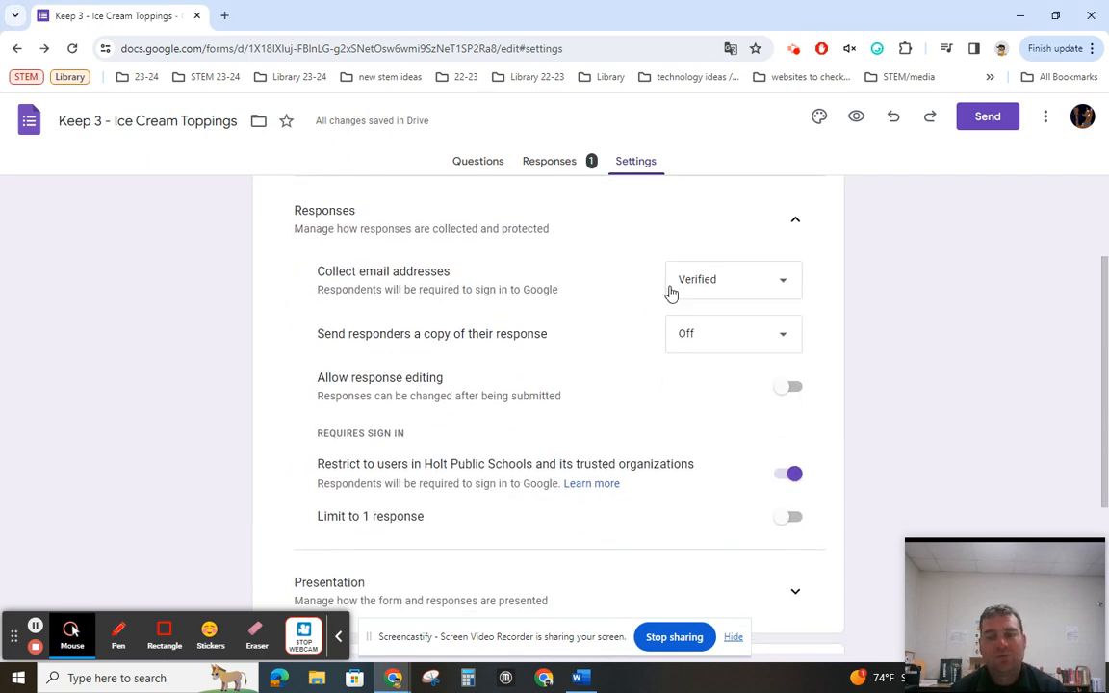
left_click(745, 285)
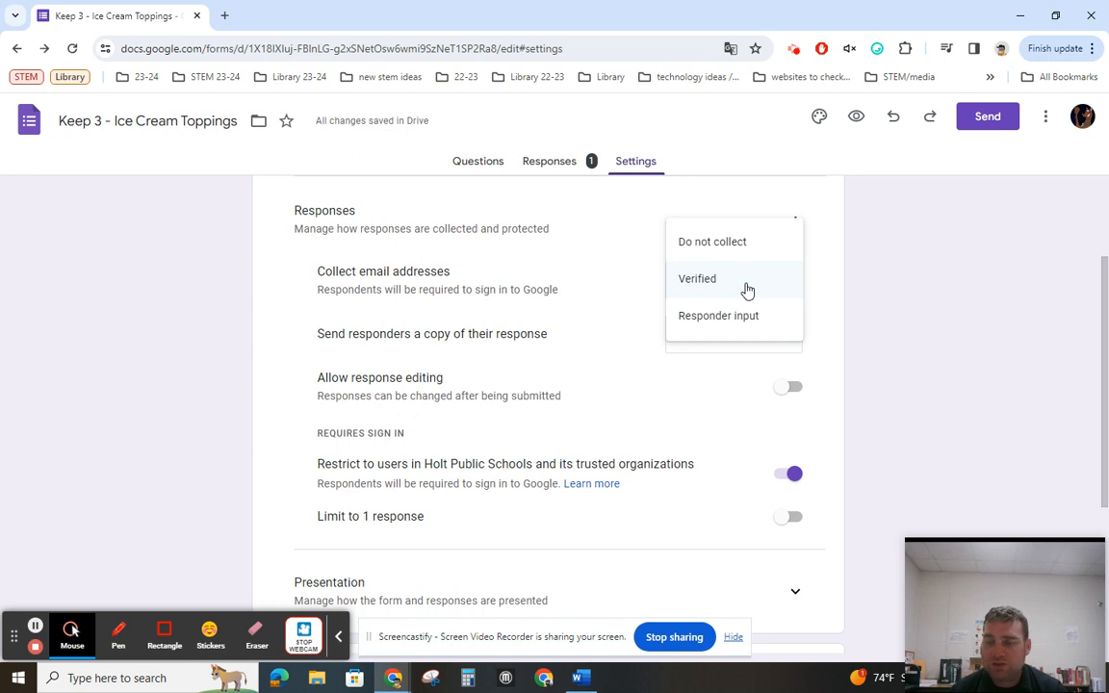
left_click(702, 245)
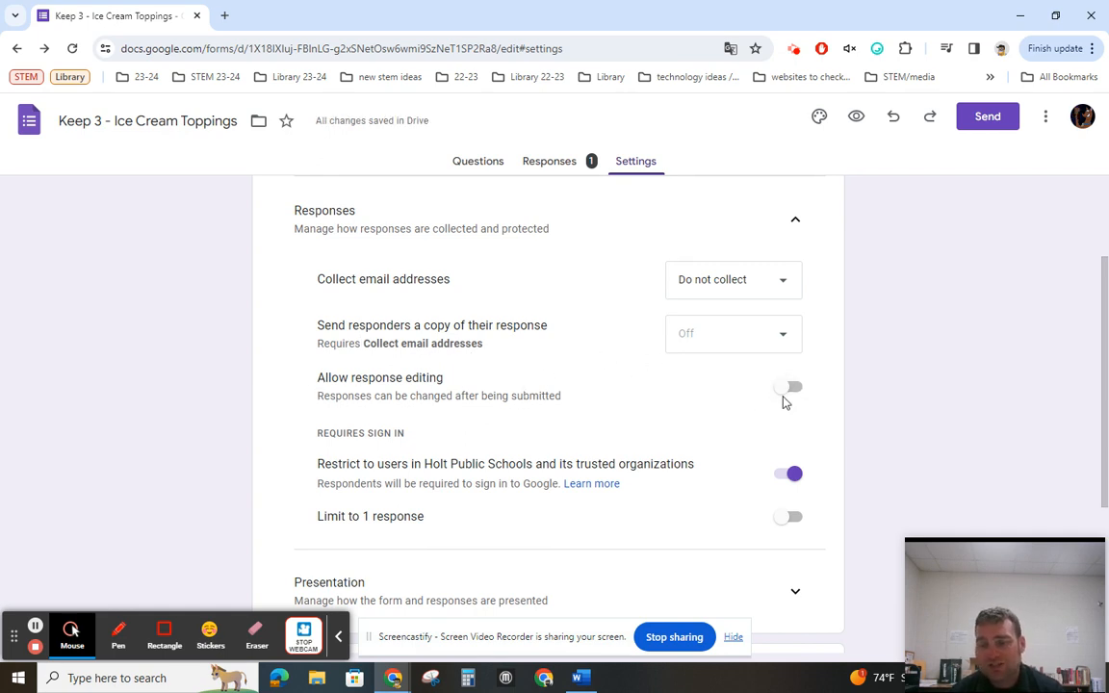
scroll(442, 472, "down", 2)
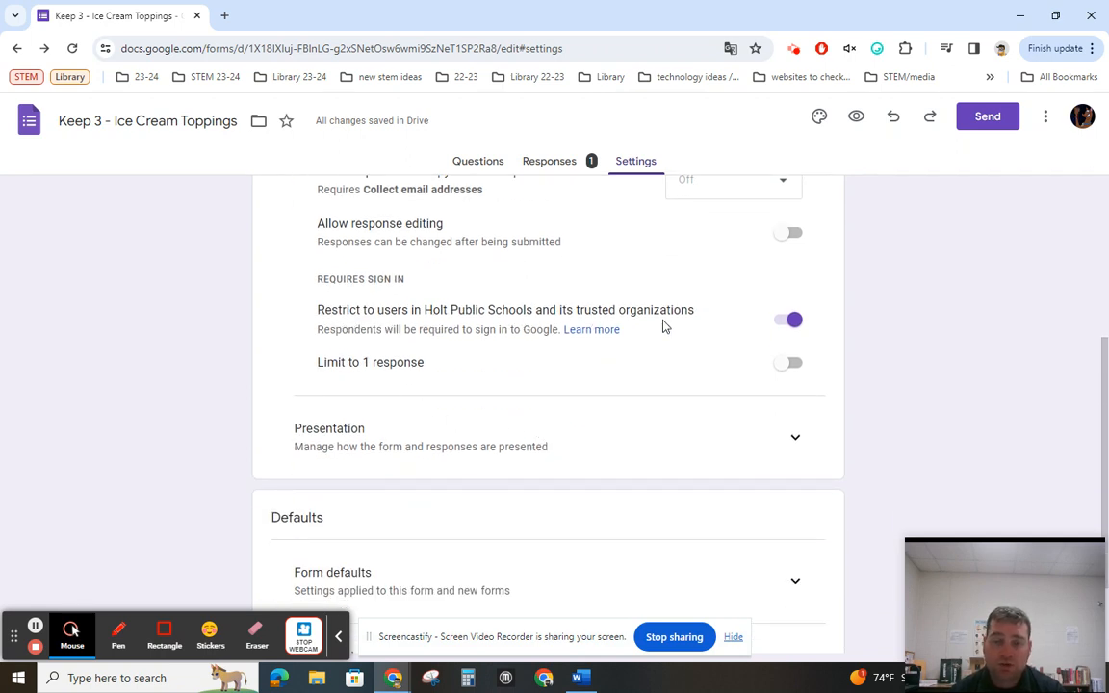
left_click(791, 323)
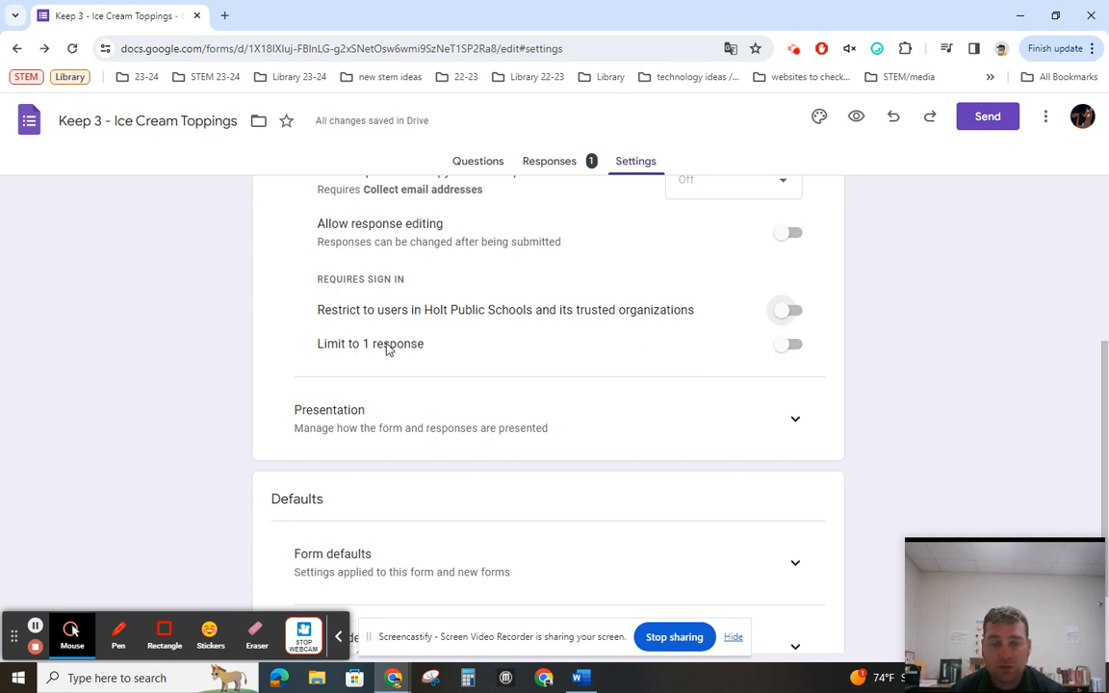
Limit respondents to 1 response and turn on View results summary, then return to Questions
left_click(790, 346)
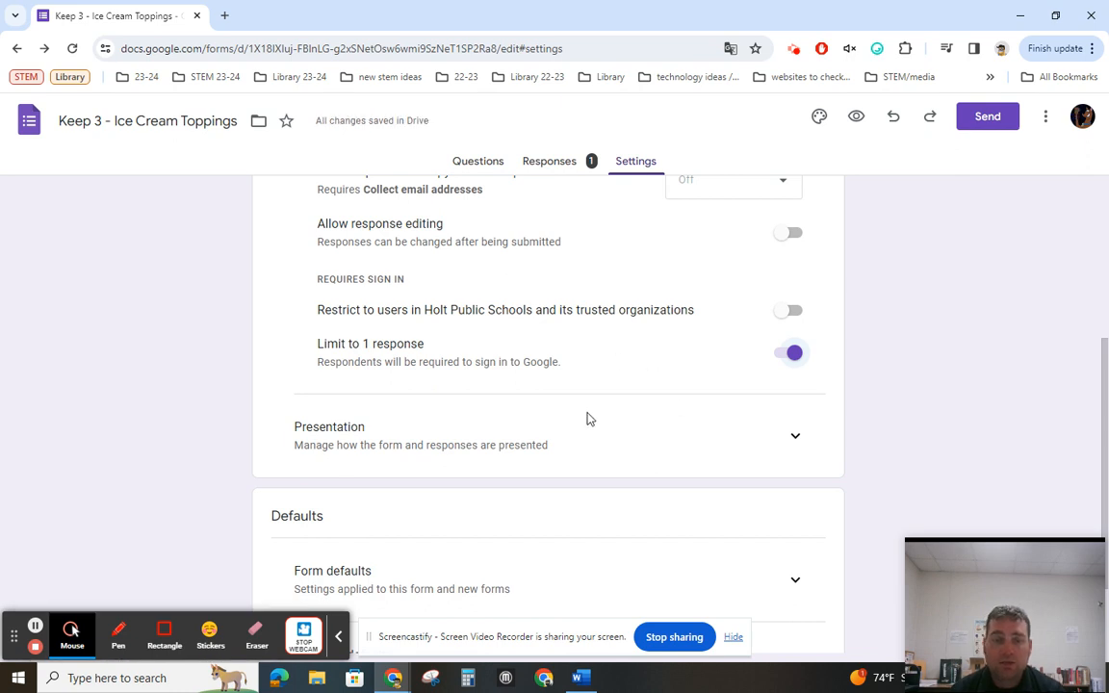
left_click(795, 436)
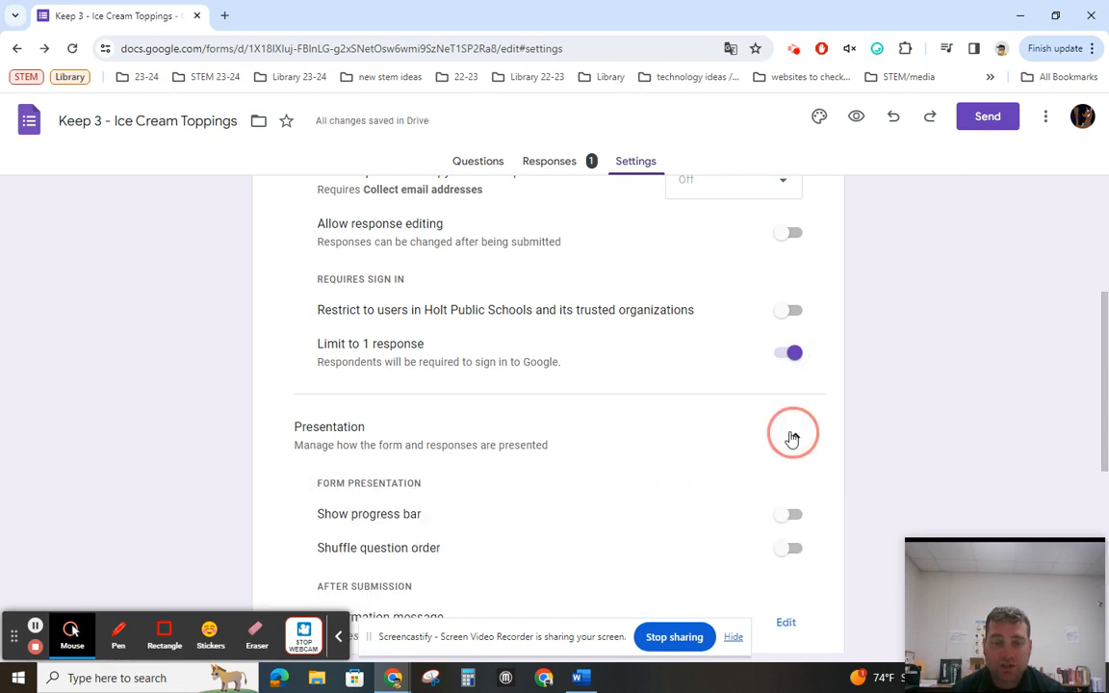
scroll(573, 435, "down", 2)
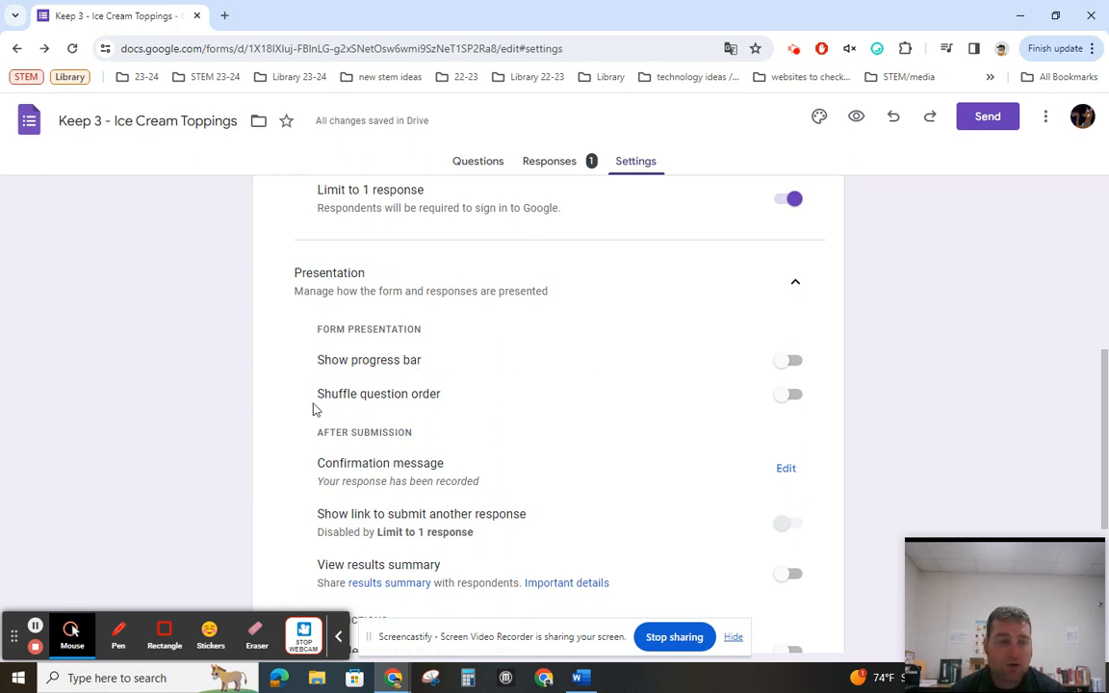
scroll(678, 438, "down", 1)
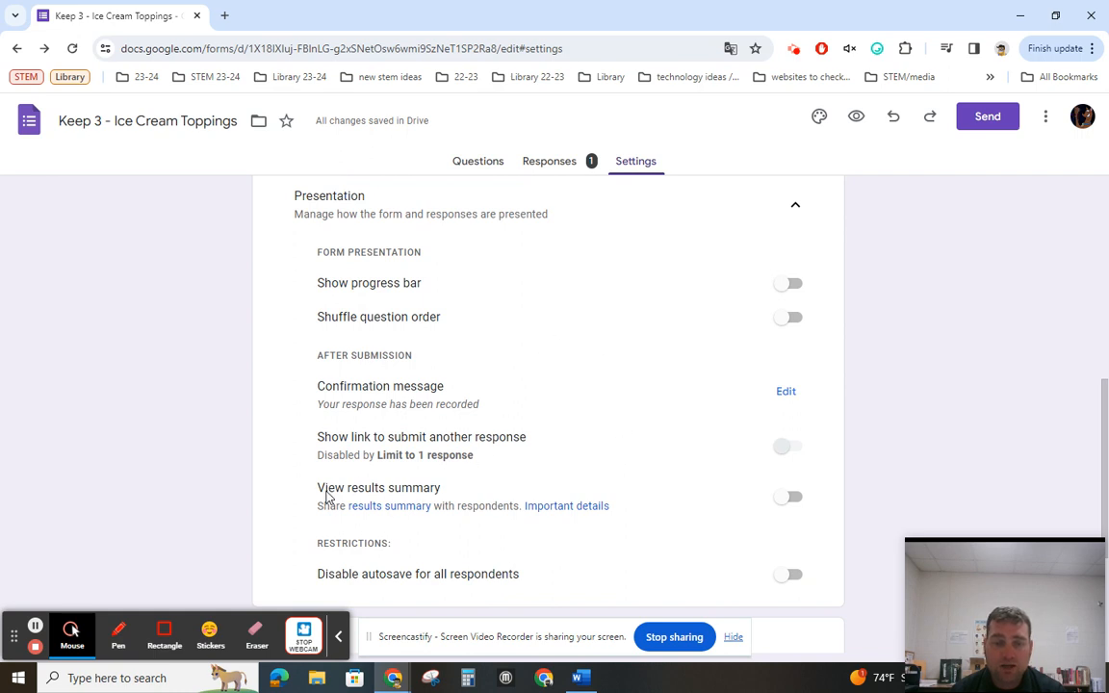
left_click_drag(327, 496, 448, 488)
left_click(788, 497)
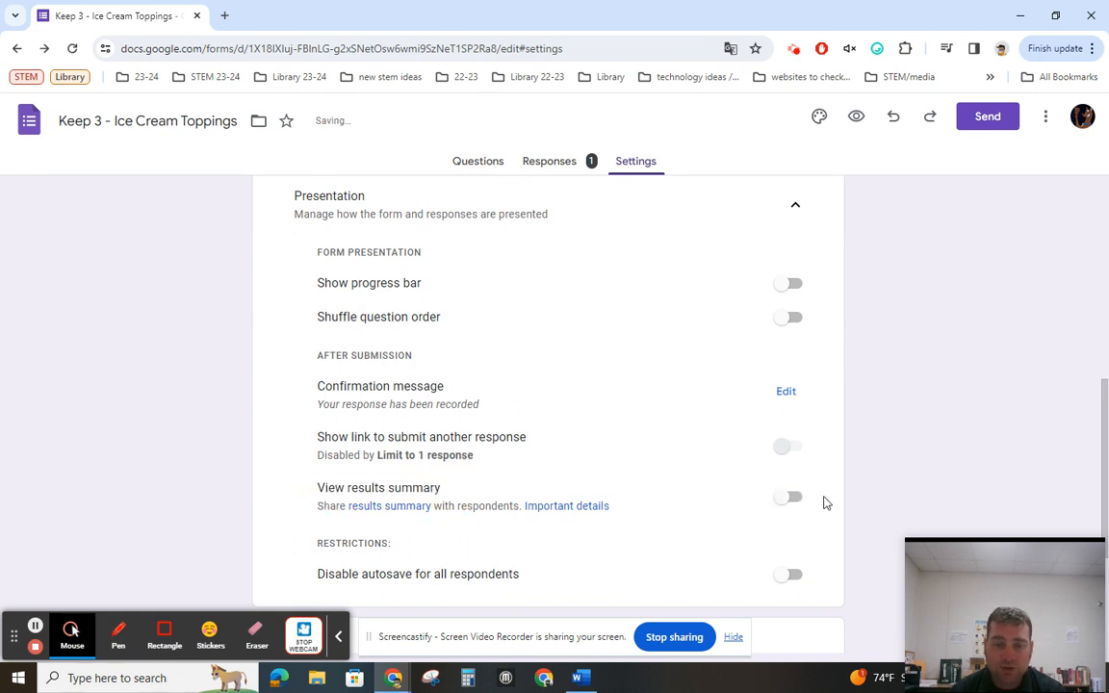
left_click(791, 496)
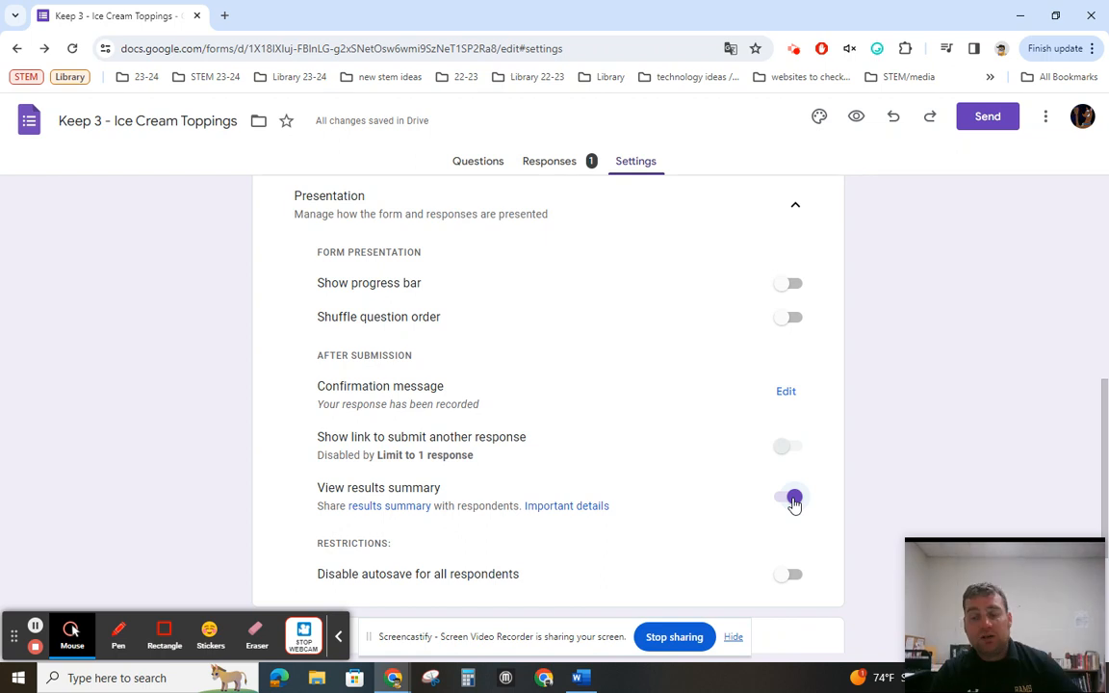
scroll(736, 471, "down", 3)
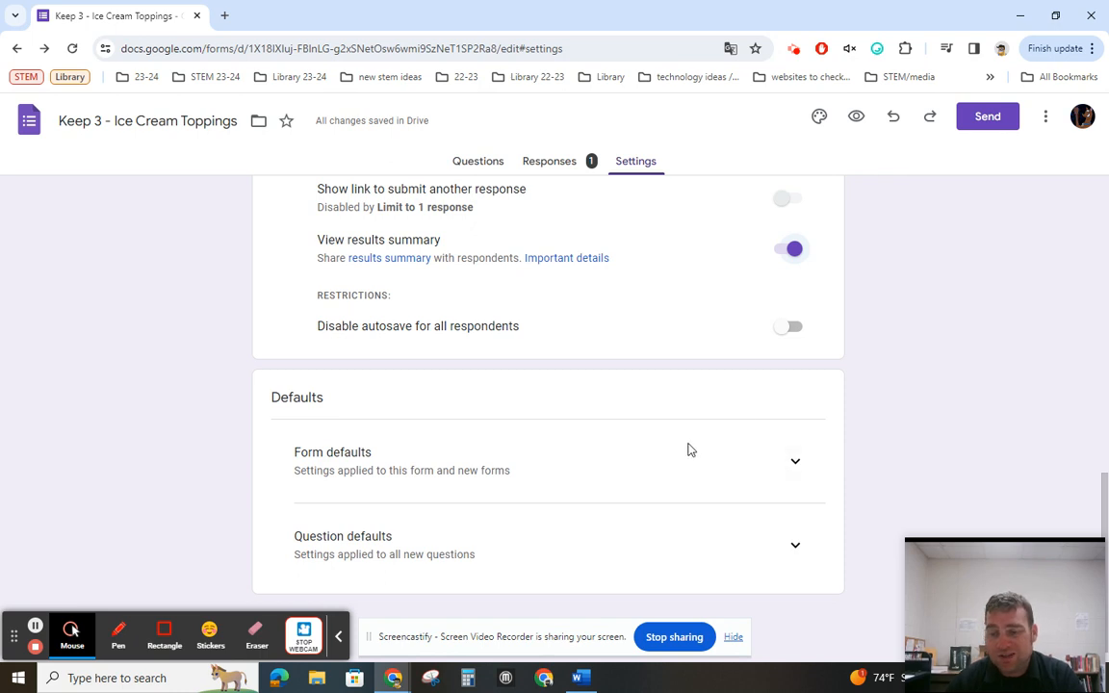
left_click(478, 161)
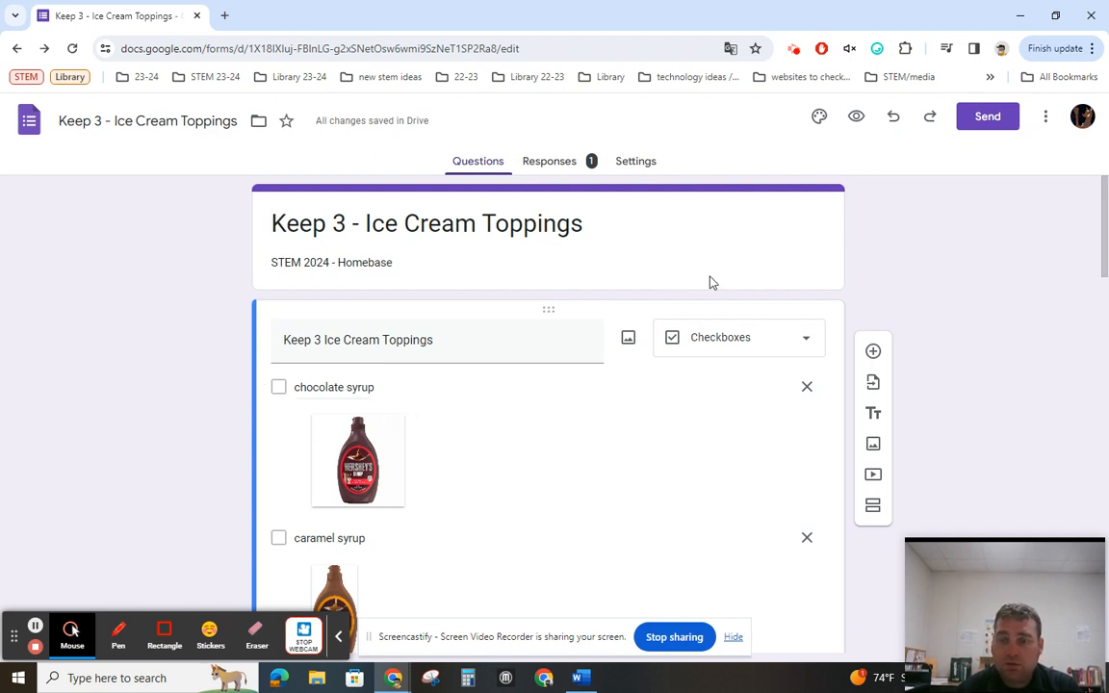
Set the header font to Luckiest Guy at size 24
left_click(819, 118)
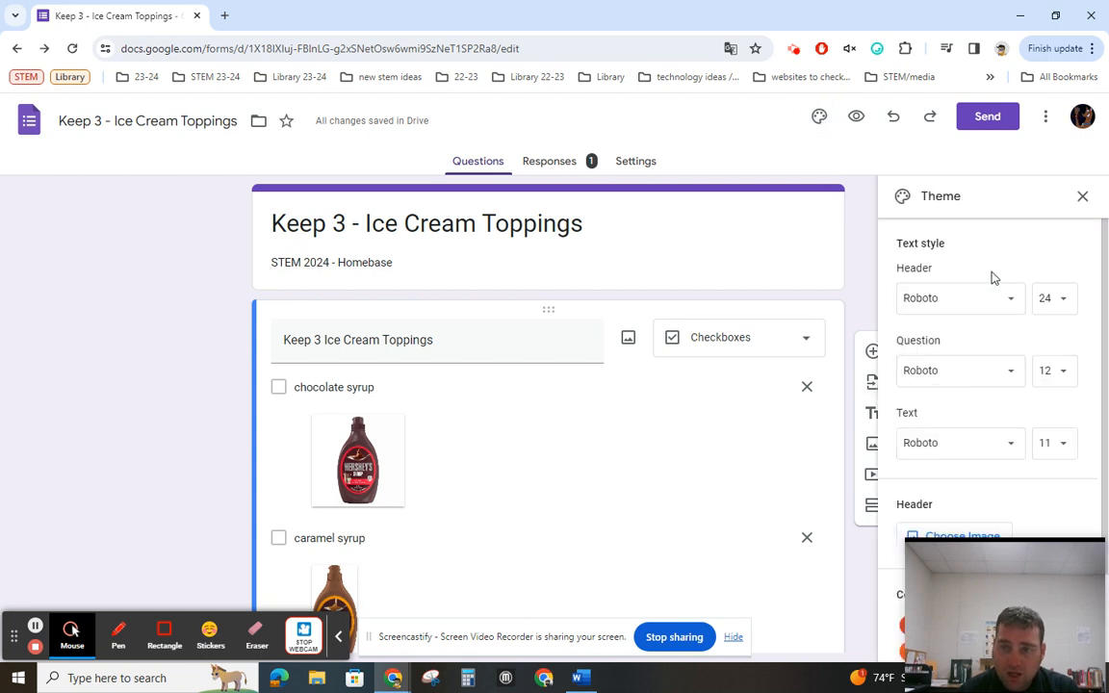
left_click_drag(1085, 652, 552, 664)
left_click(1016, 298)
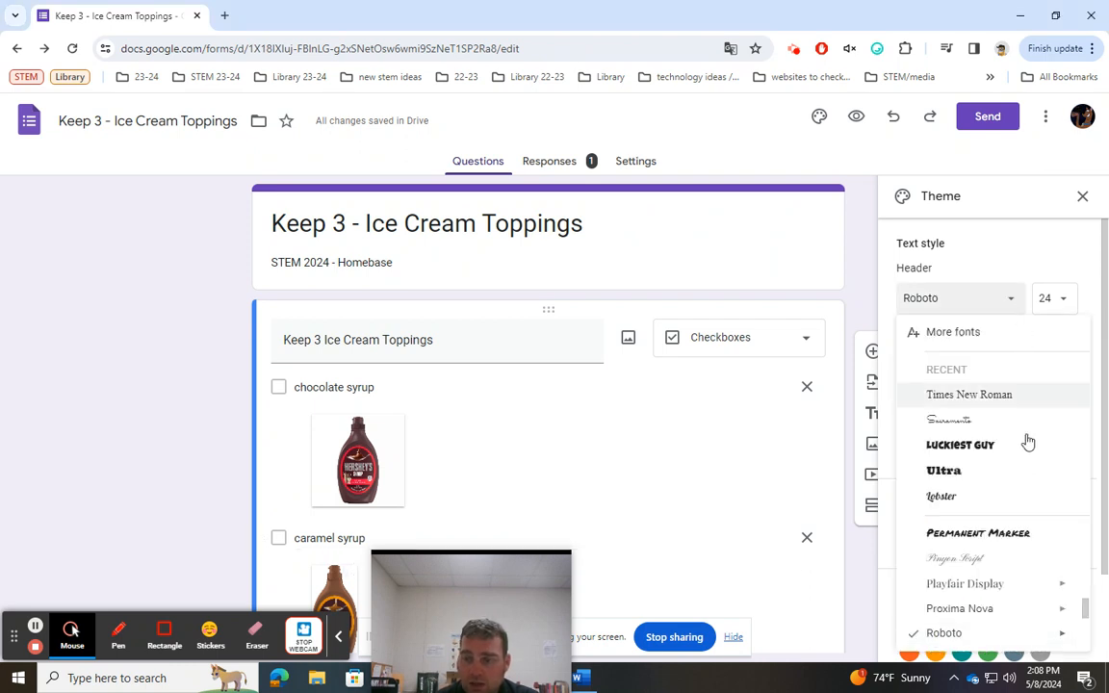
left_click(980, 451)
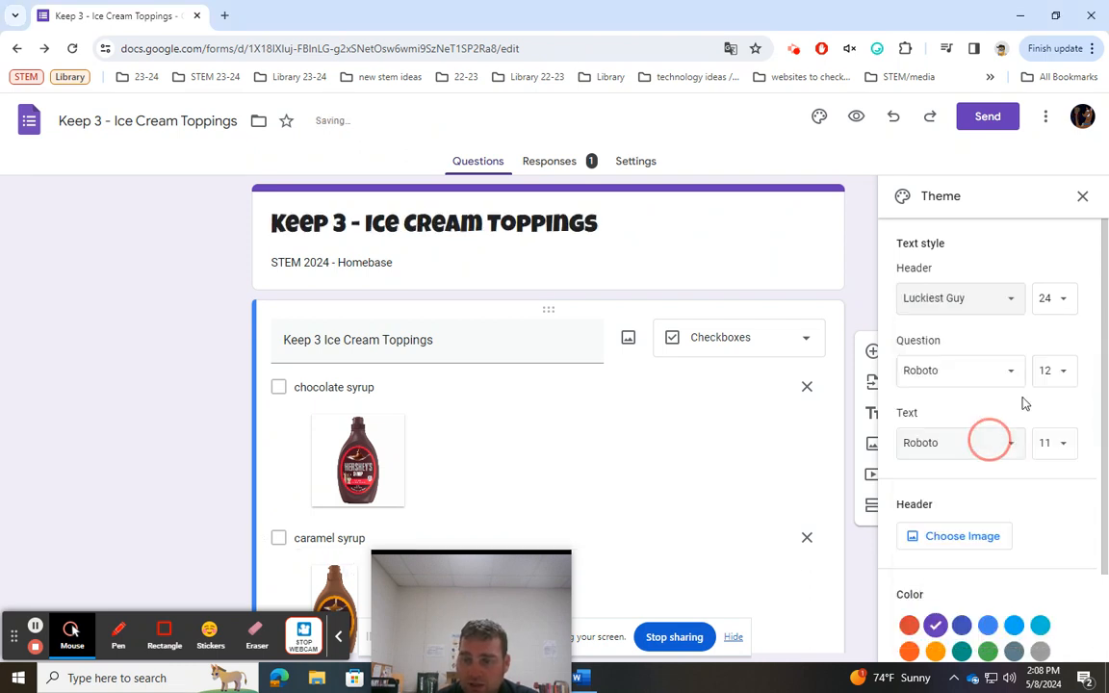
left_click(1065, 305)
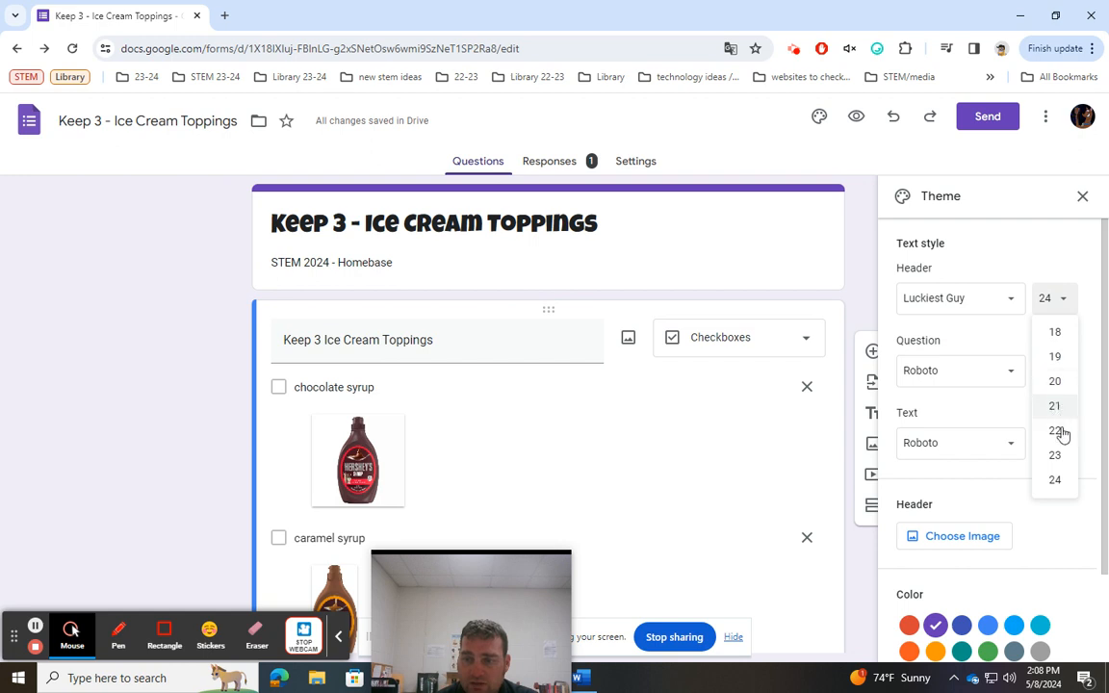
left_click(1056, 456)
left_click(1060, 297)
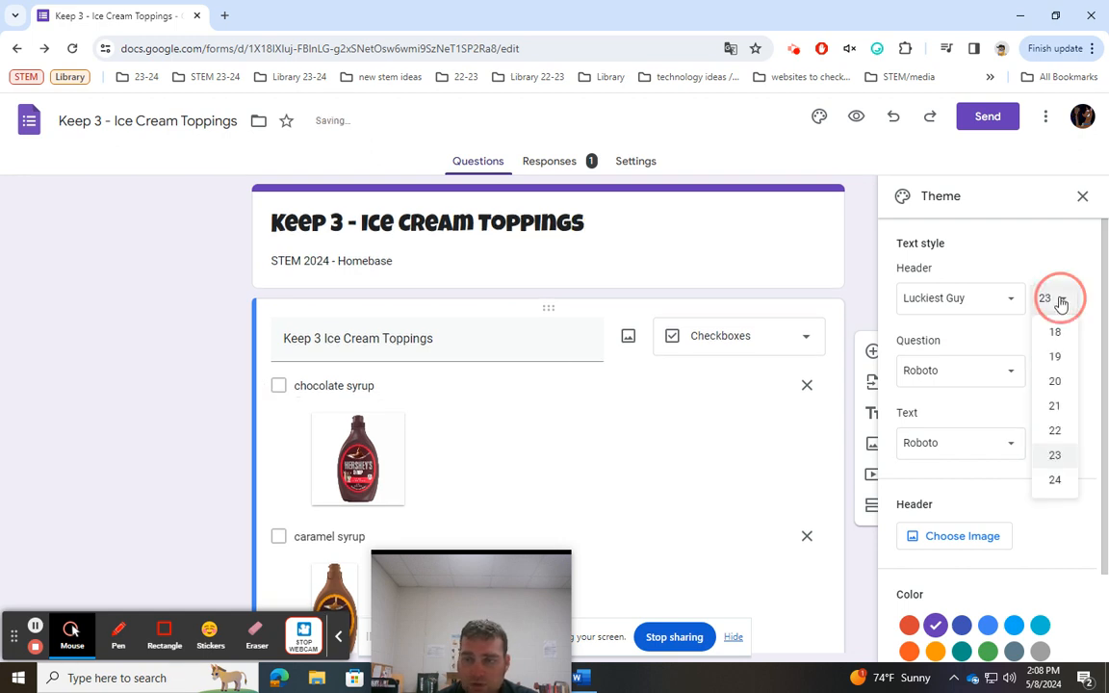
left_click(1056, 479)
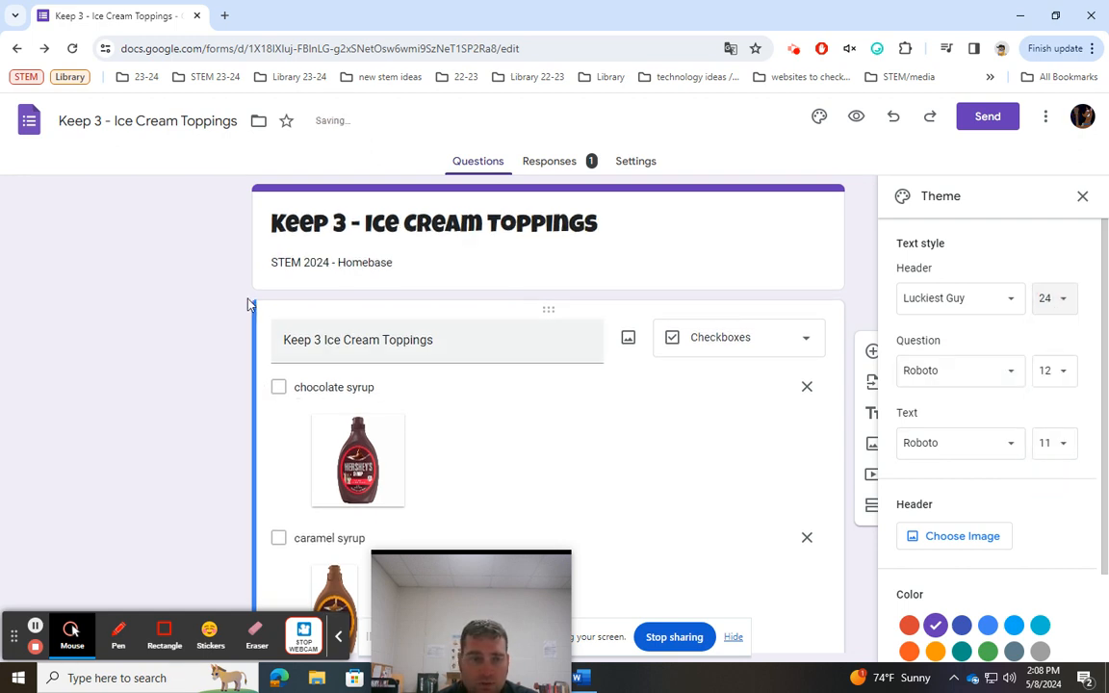
Replace the old STEM 2024 wording in the form description with the author's name
triple_click(305, 262)
left_click(353, 262)
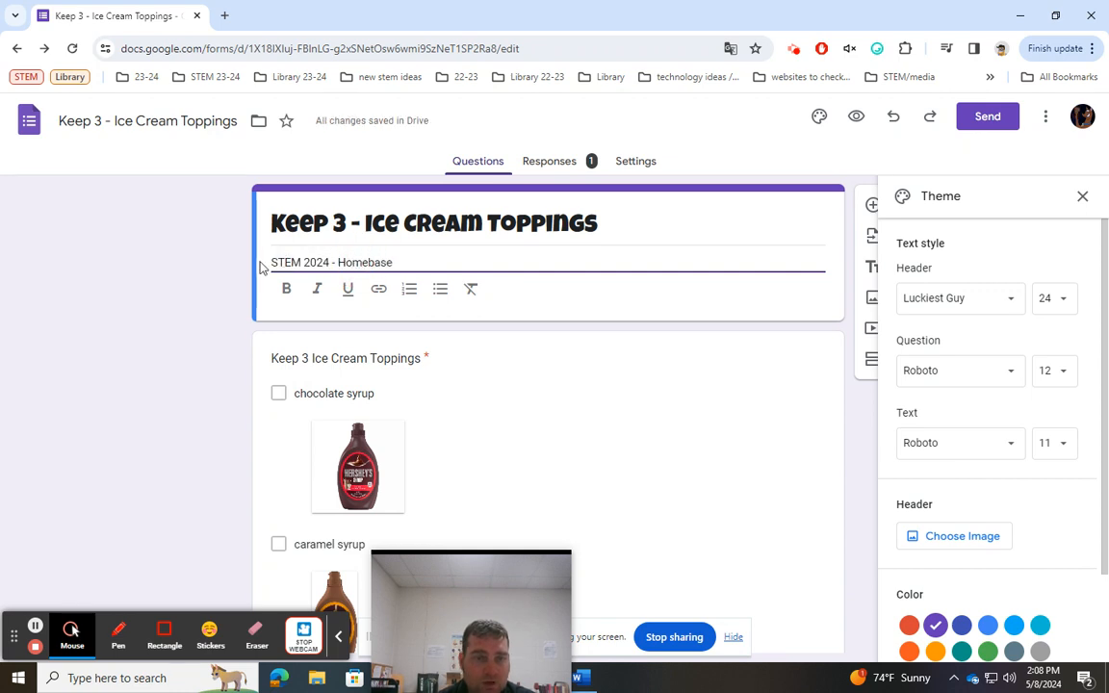
type("Eric Grabow ")
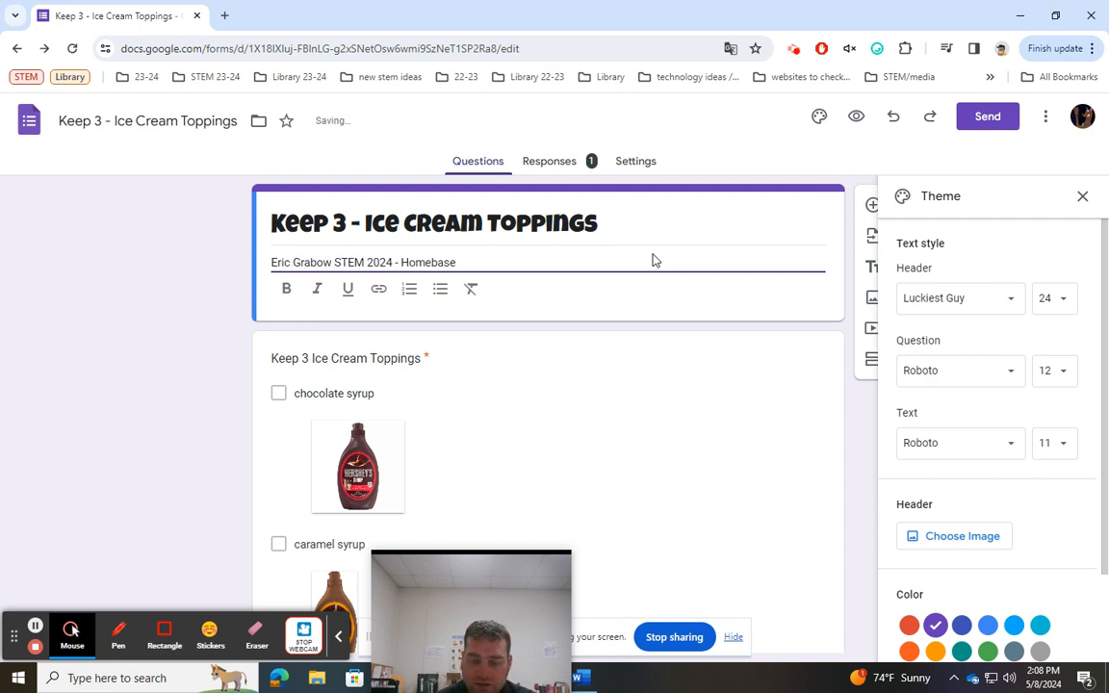
type("-")
key("Delete")
key("Delete")
key("Delete")
key("Delete")
key("Delete")
key("Delete")
key("Delete")
key("Delete")
key("Delete")
key("Delete")
key("Delete")
key("Delete")
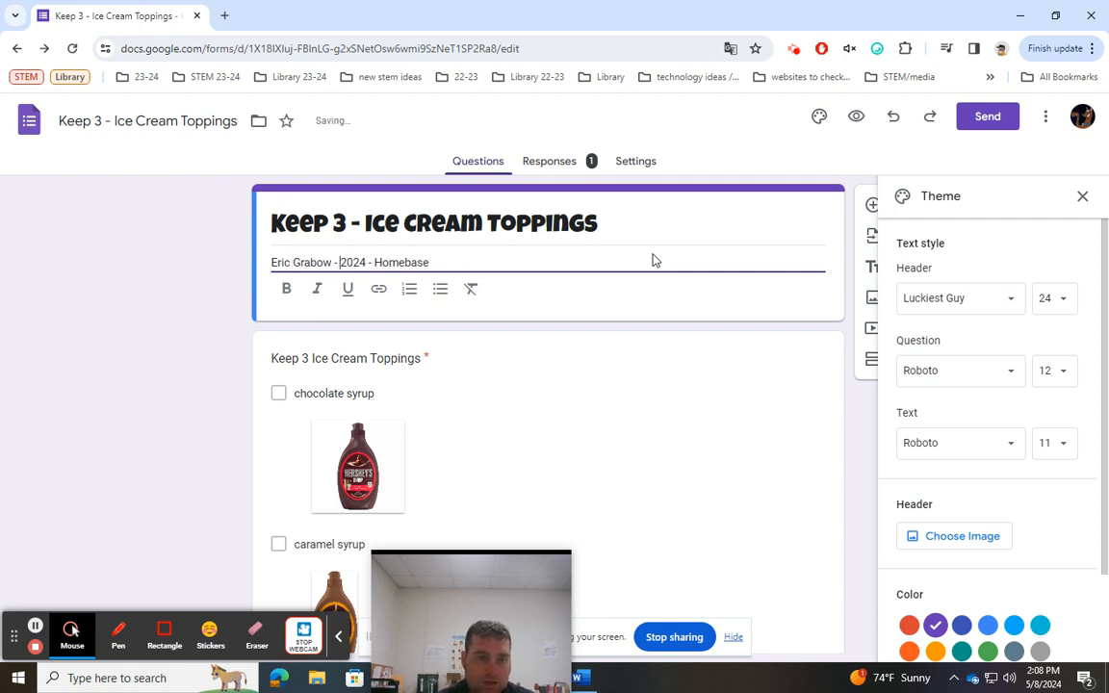
key("Delete")
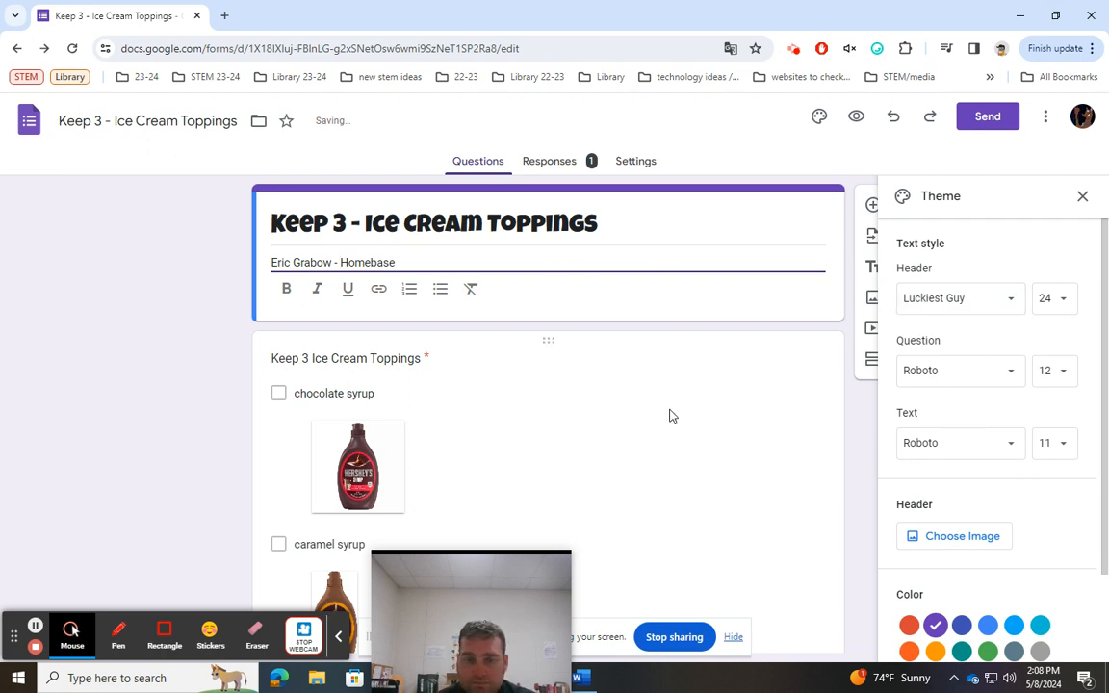
Set the question and body text fonts to Luckiest Guy
left_click(1002, 371)
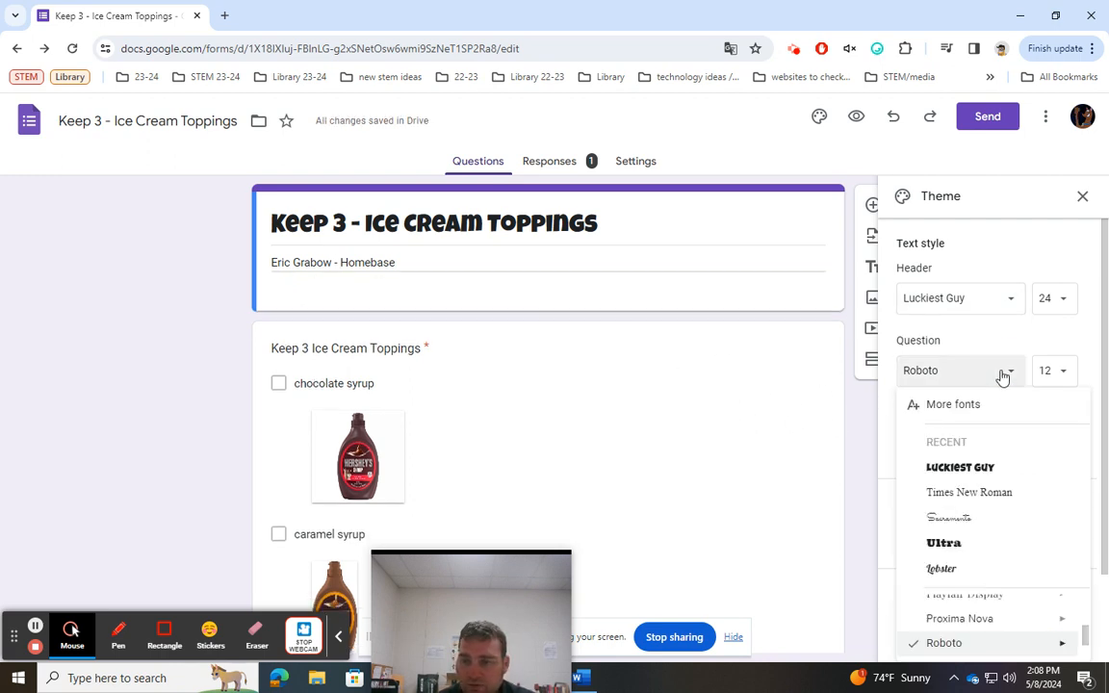
left_click(989, 470)
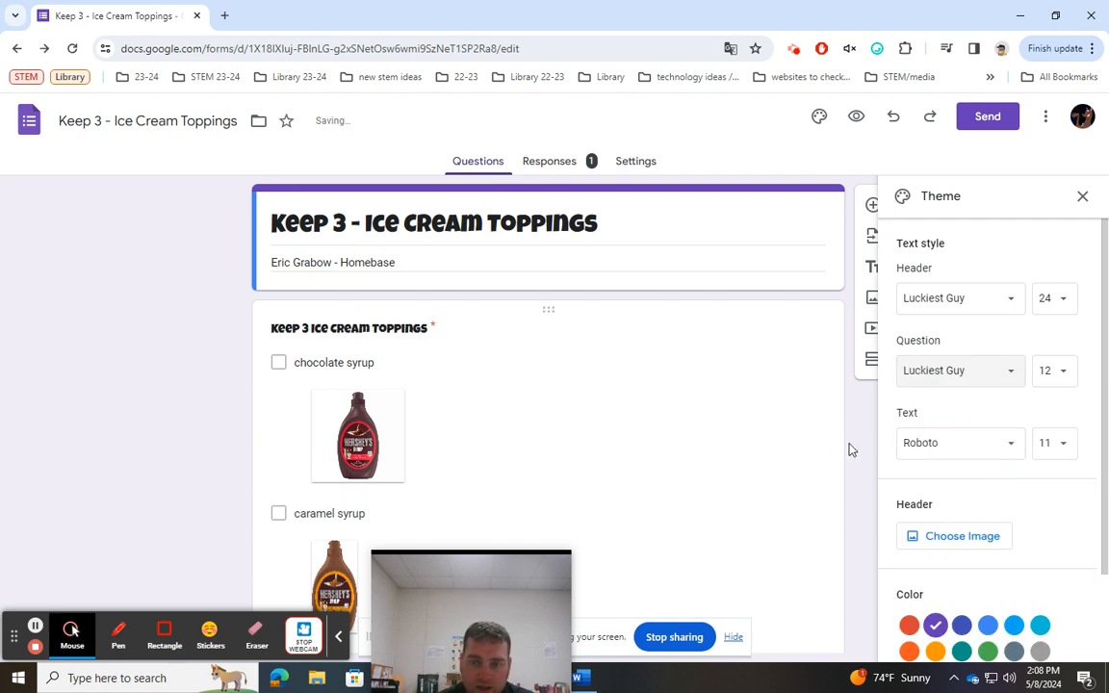
left_click(1011, 449)
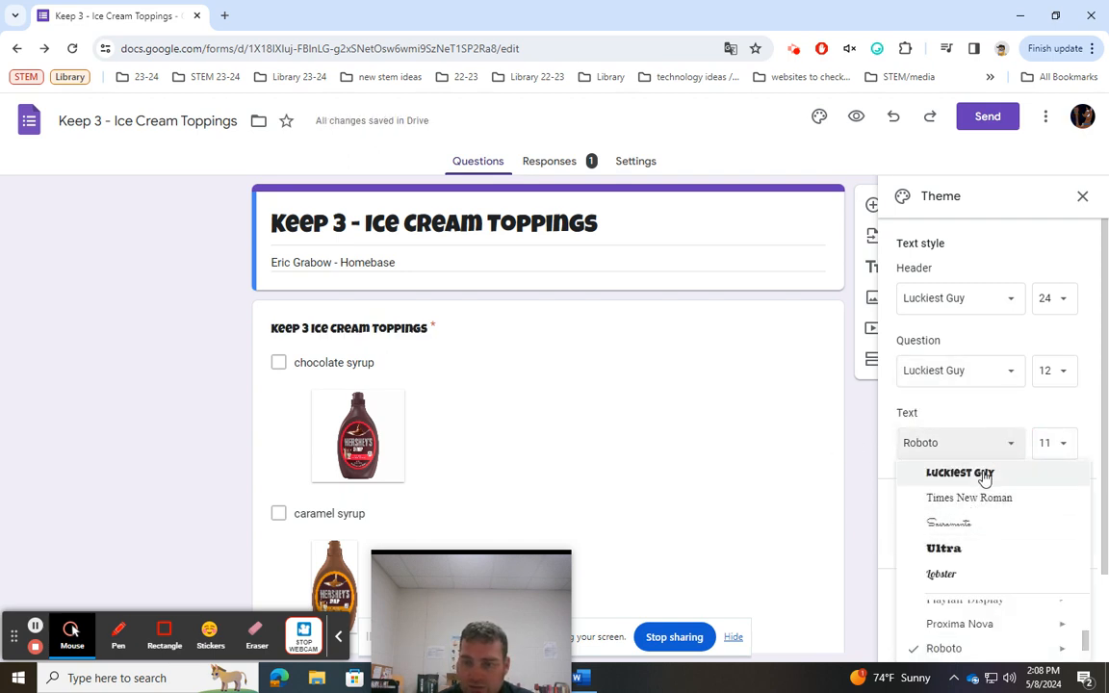
left_click(914, 475)
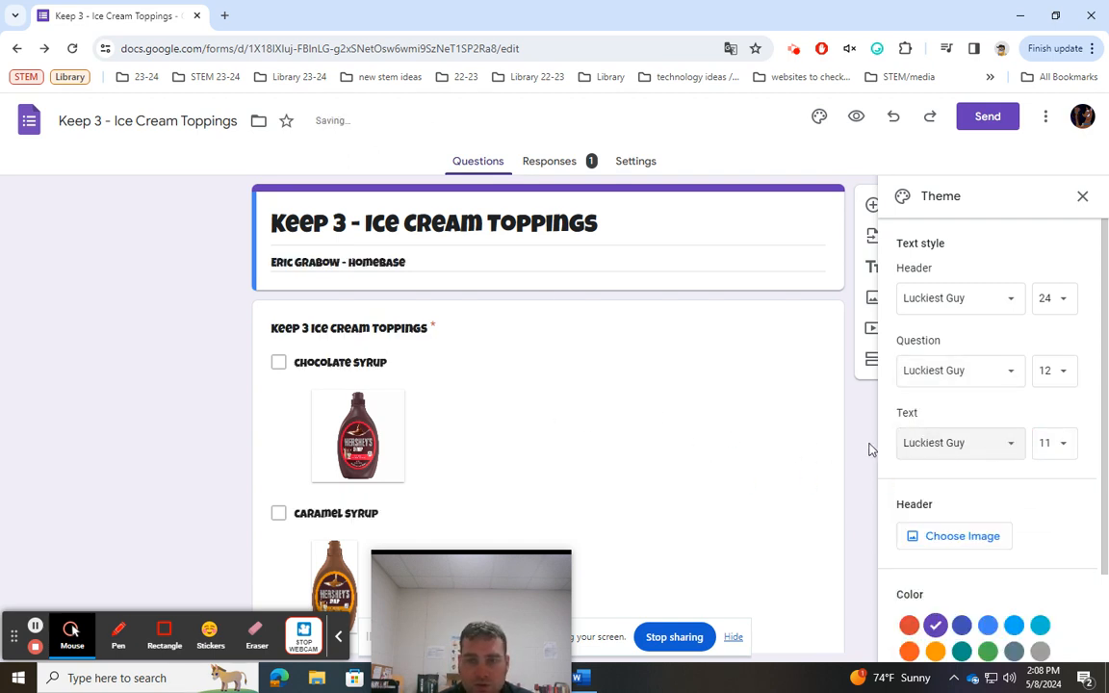
Make the theme colour orange with the darkest peach background
scroll(689, 414, "down", 6)
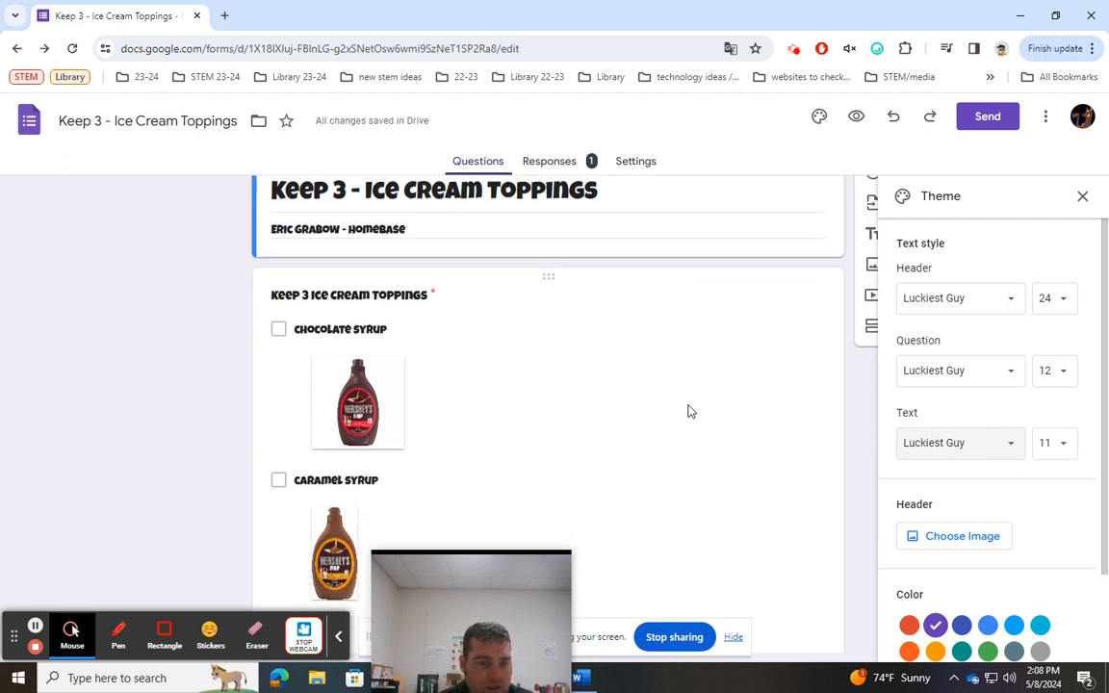
scroll(771, 448, "up", 5)
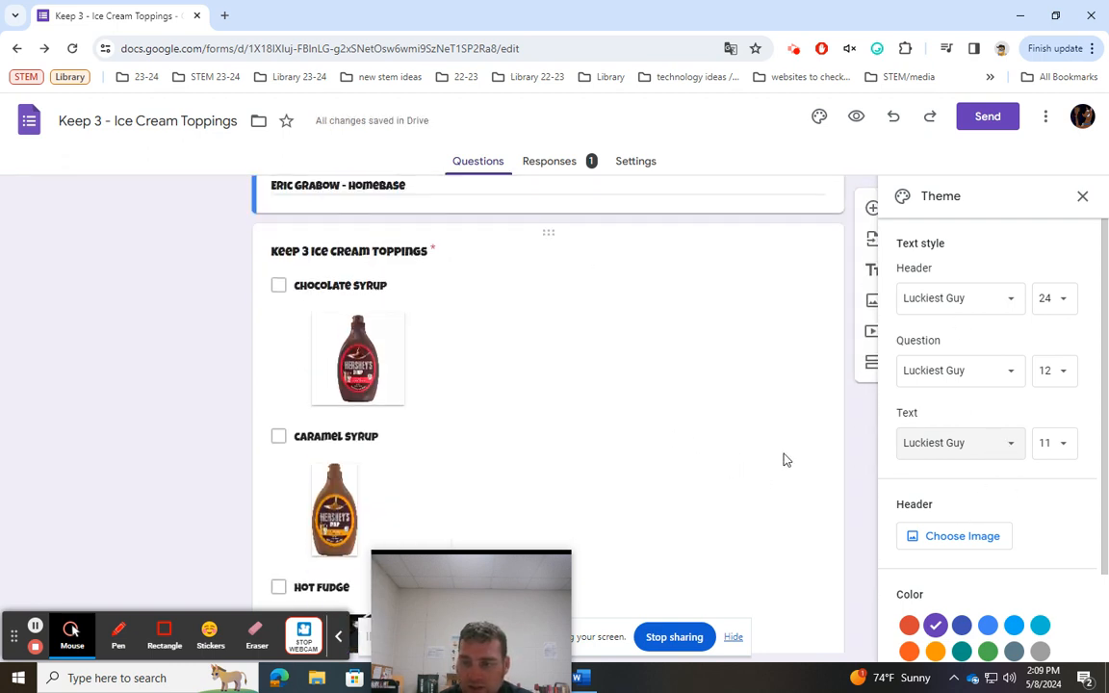
scroll(785, 458, "down", 4)
scroll(1032, 555, "down", 2)
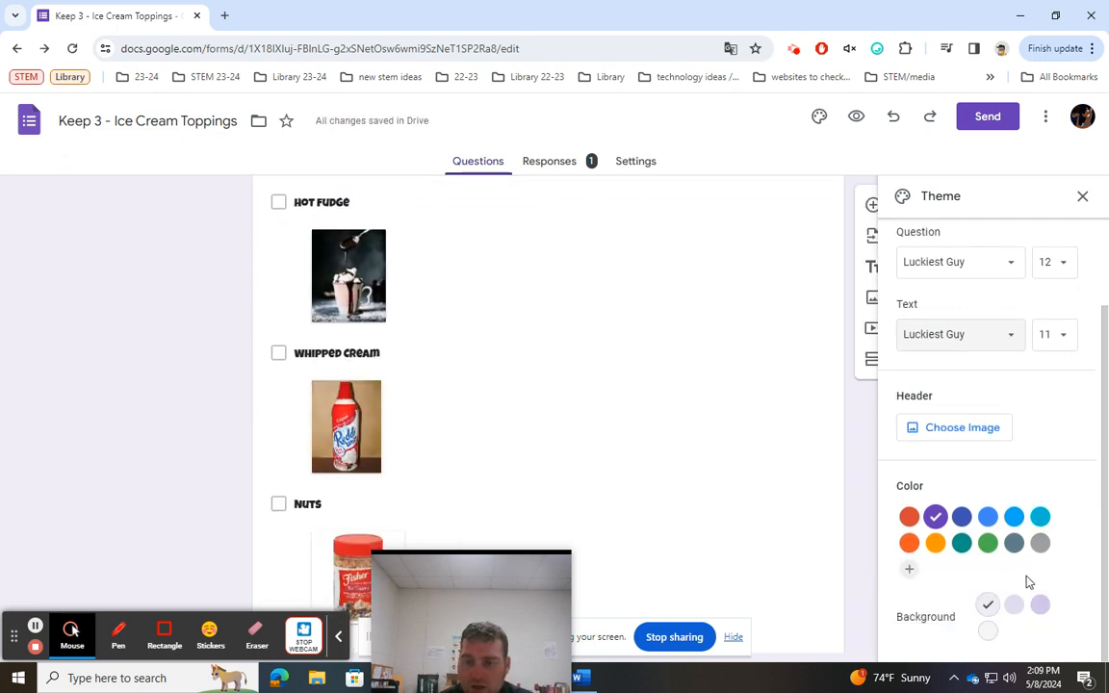
left_click(936, 543)
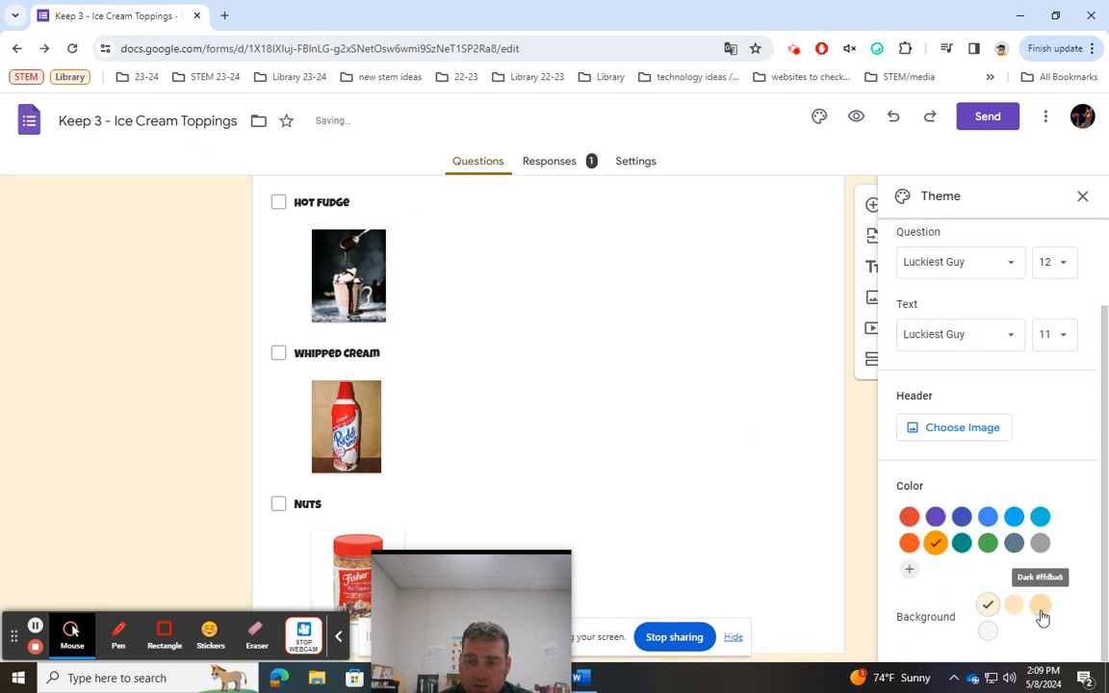
left_click(1039, 605)
scroll(607, 332, "up", 5)
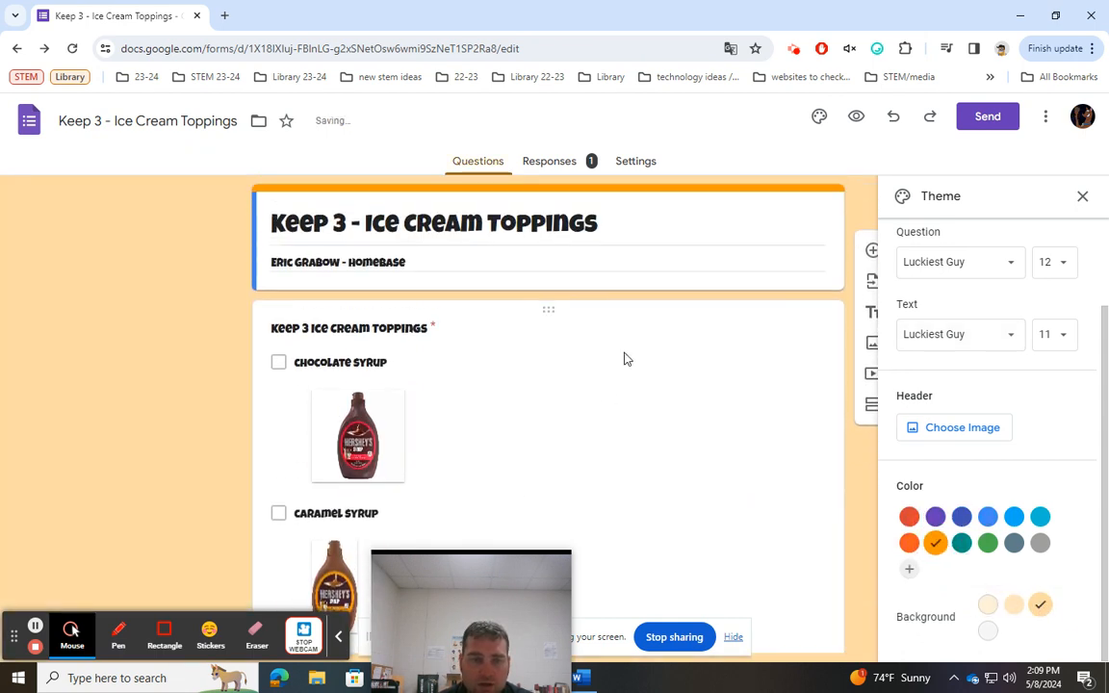
left_click(962, 428)
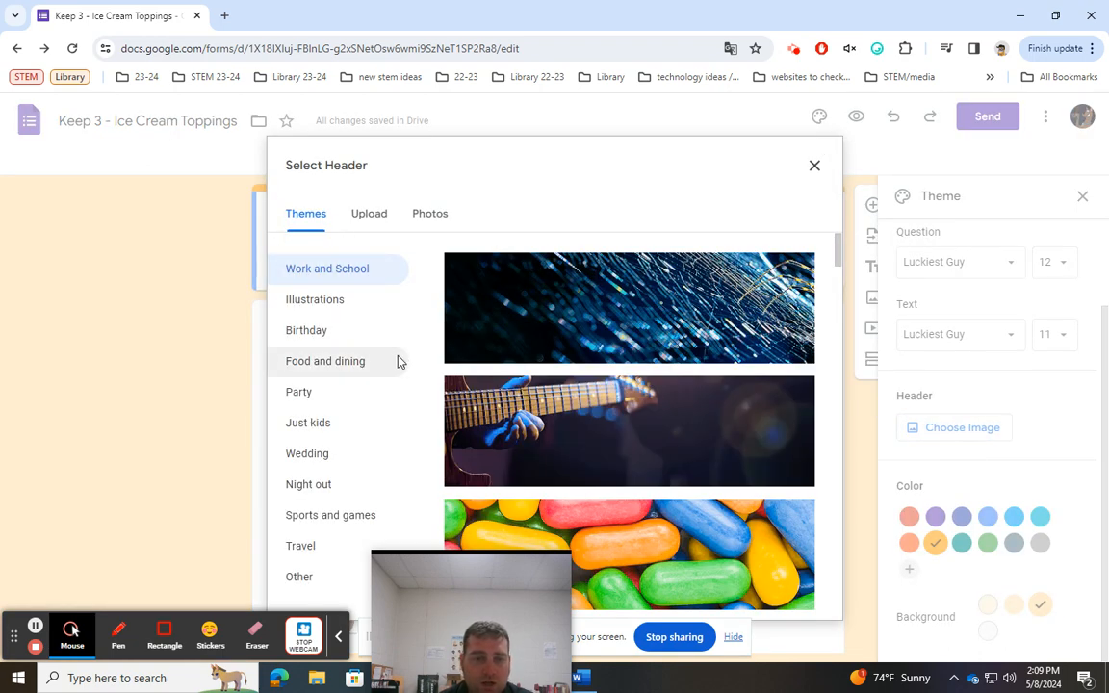
left_click(314, 308)
left_click(318, 331)
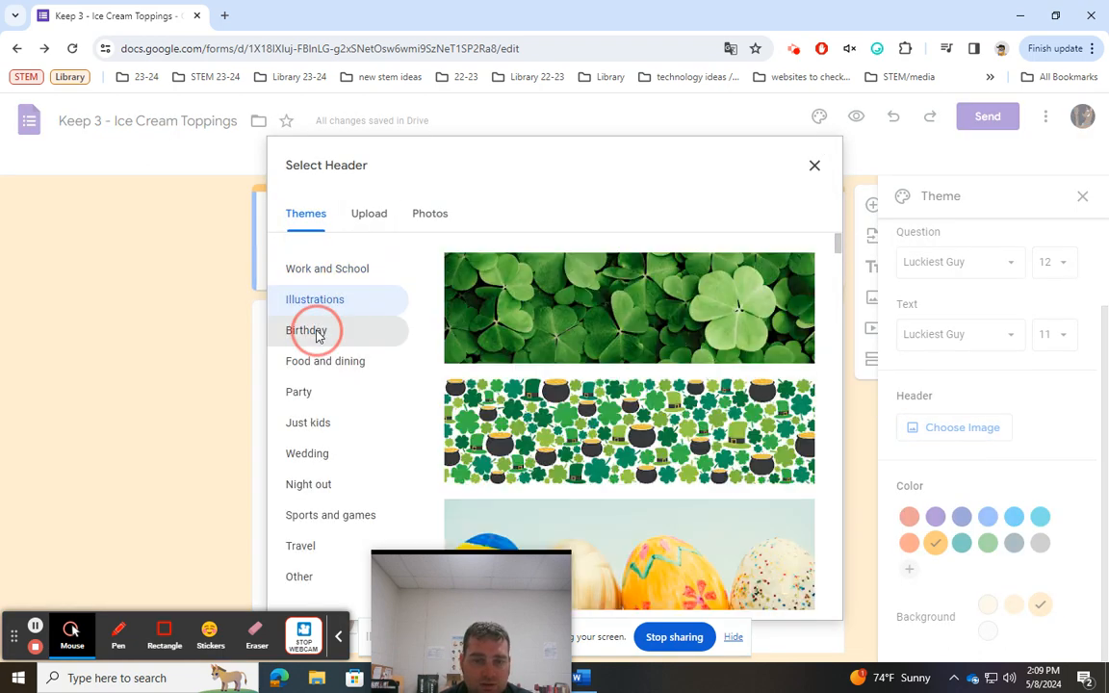
left_click(328, 361)
left_click(300, 392)
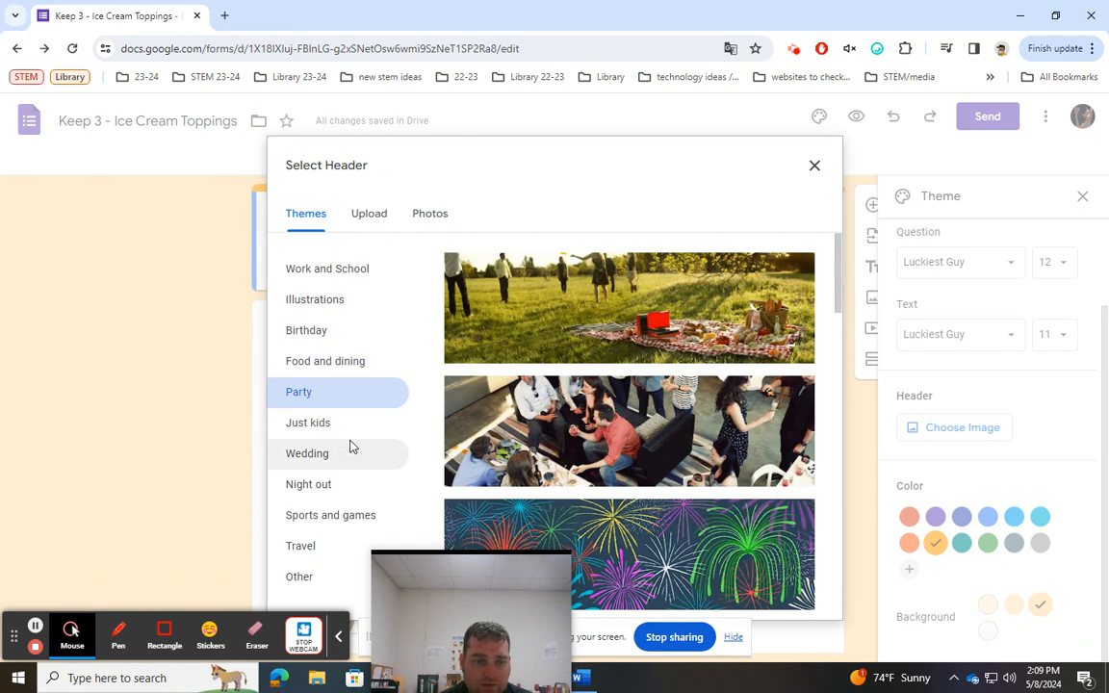
left_click(324, 510)
left_click(321, 485)
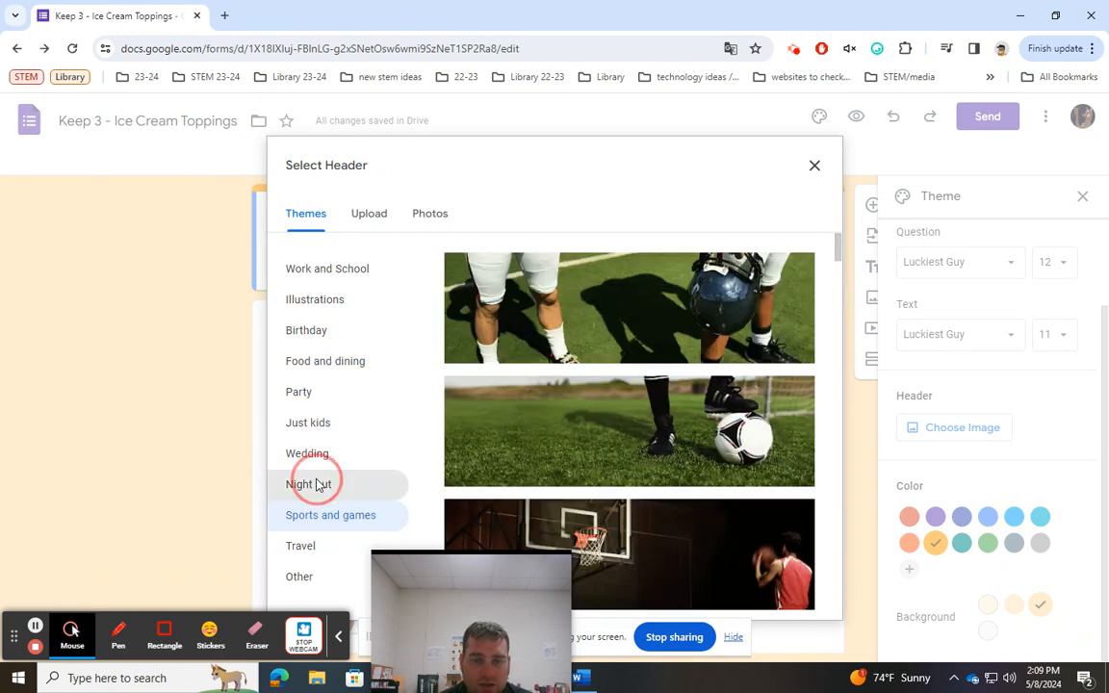
left_click(316, 423)
left_click(317, 330)
left_click(318, 274)
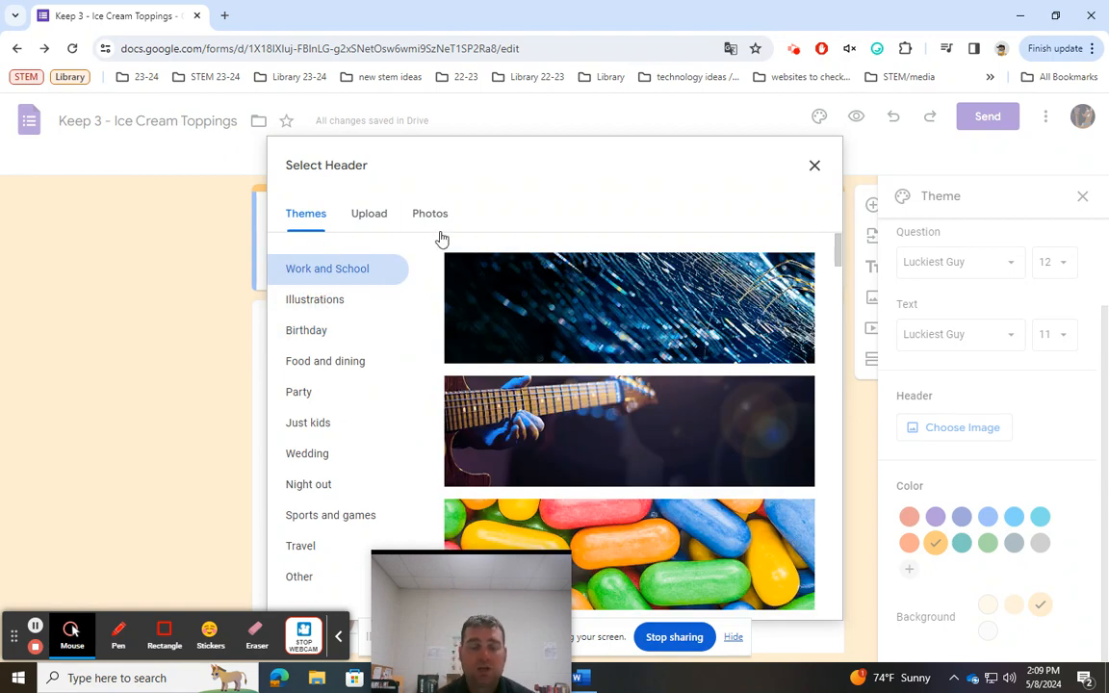
left_click(369, 214)
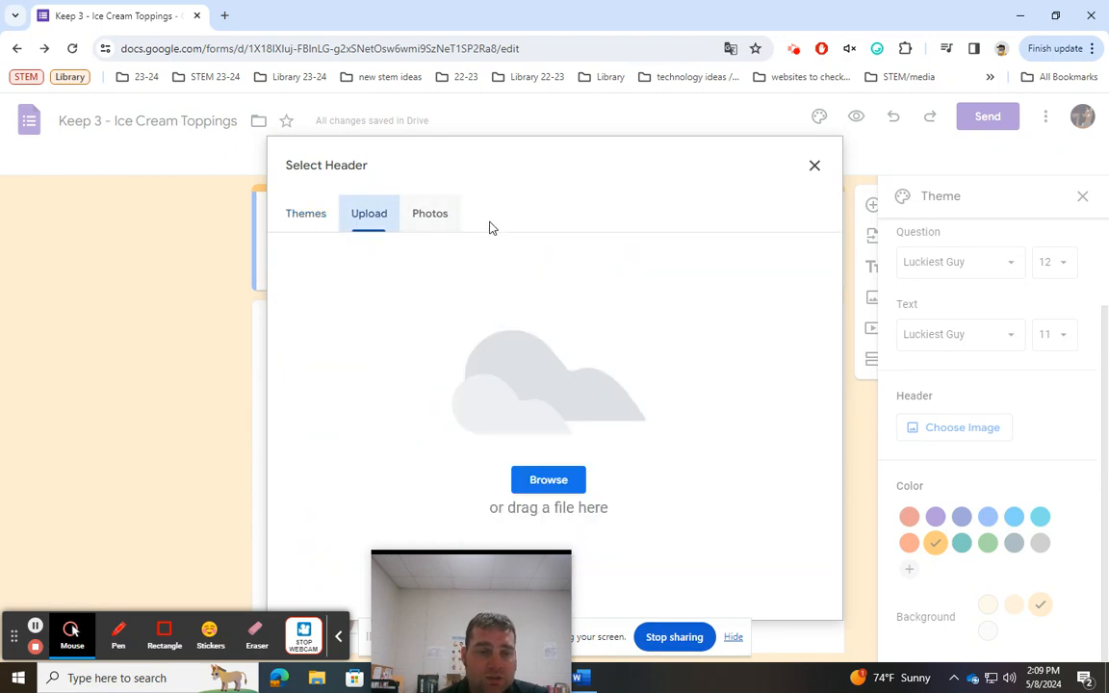
left_click(433, 219)
left_click(371, 213)
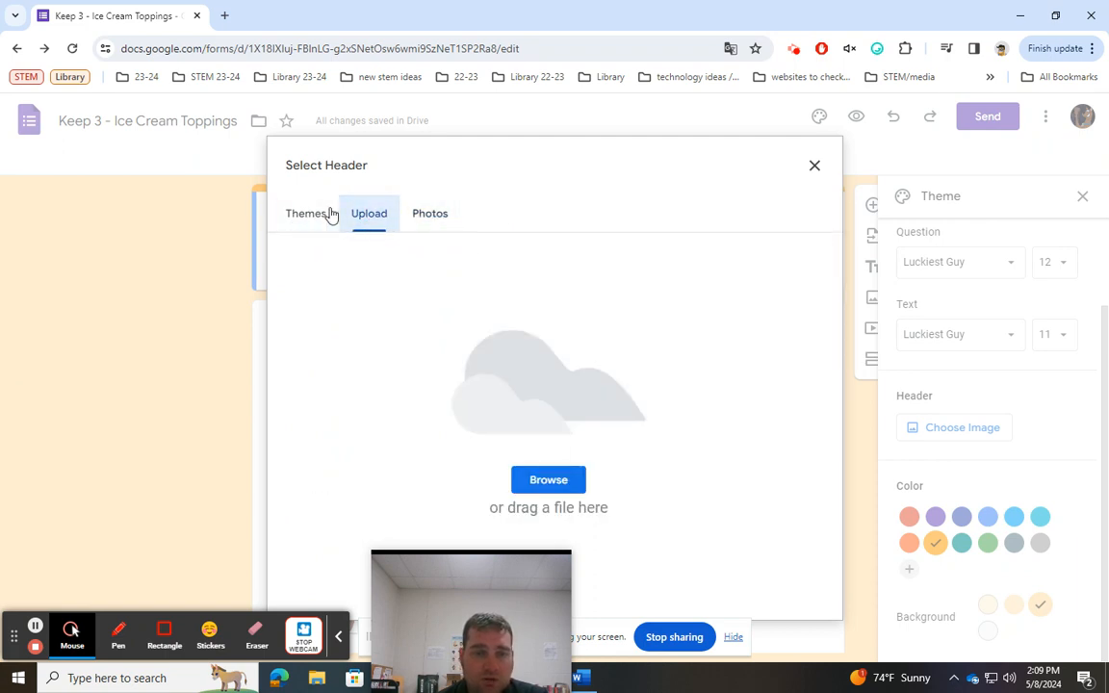
Search Google Images for 'ice cream cone picture' in a new tab
left_click(225, 15)
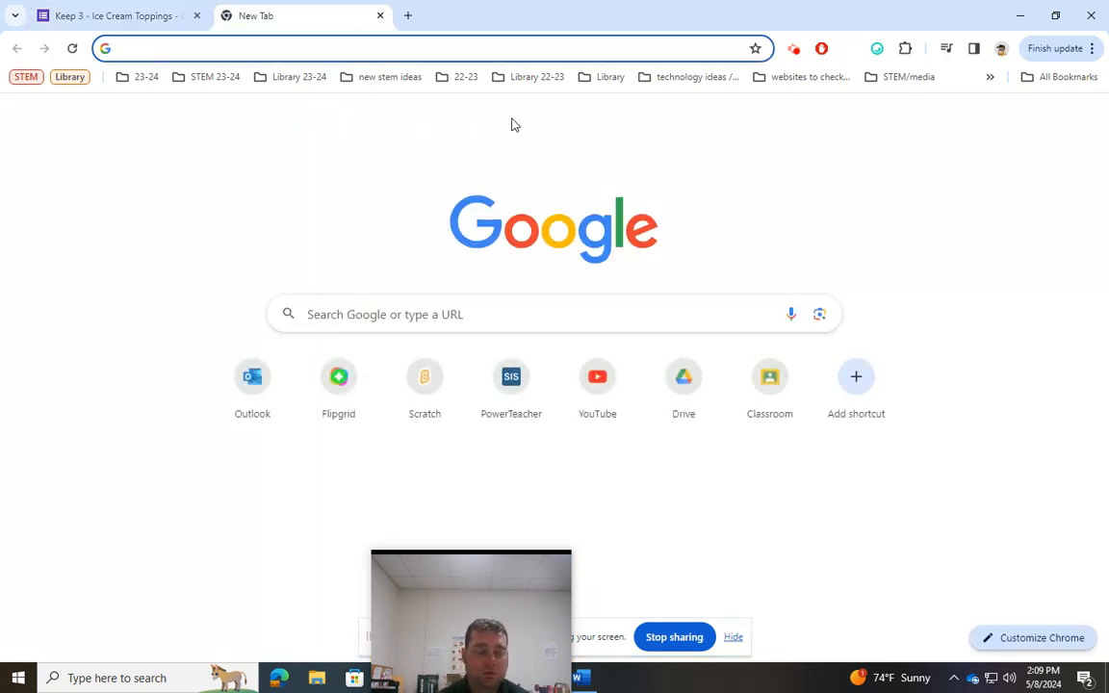
type("ice cream c")
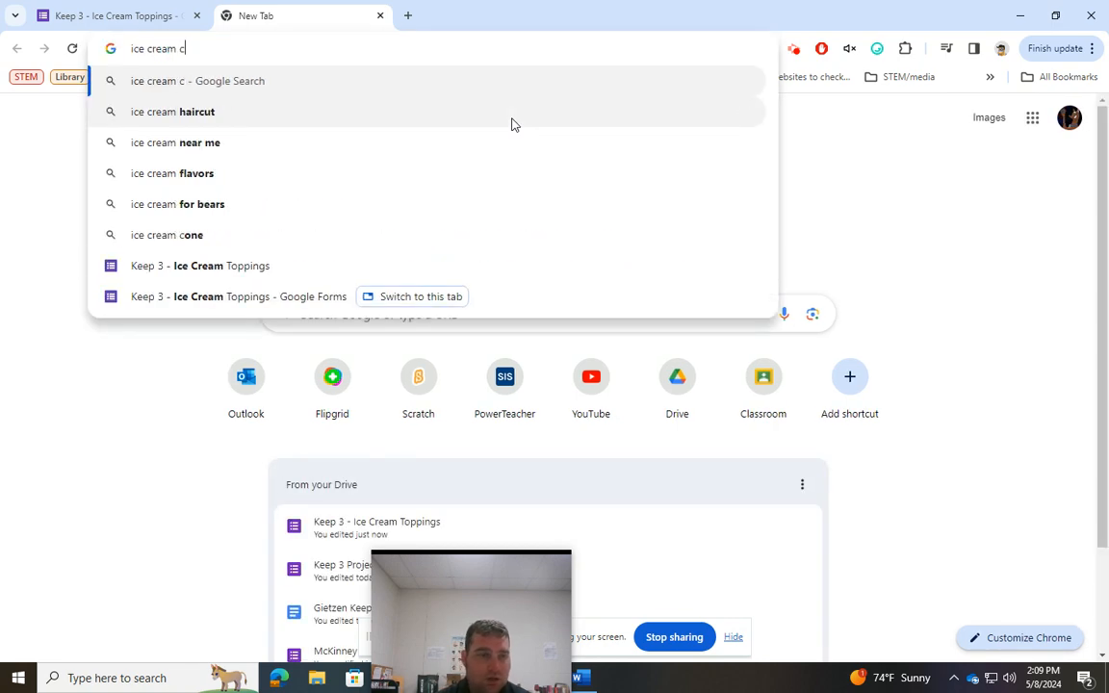
type("one picture")
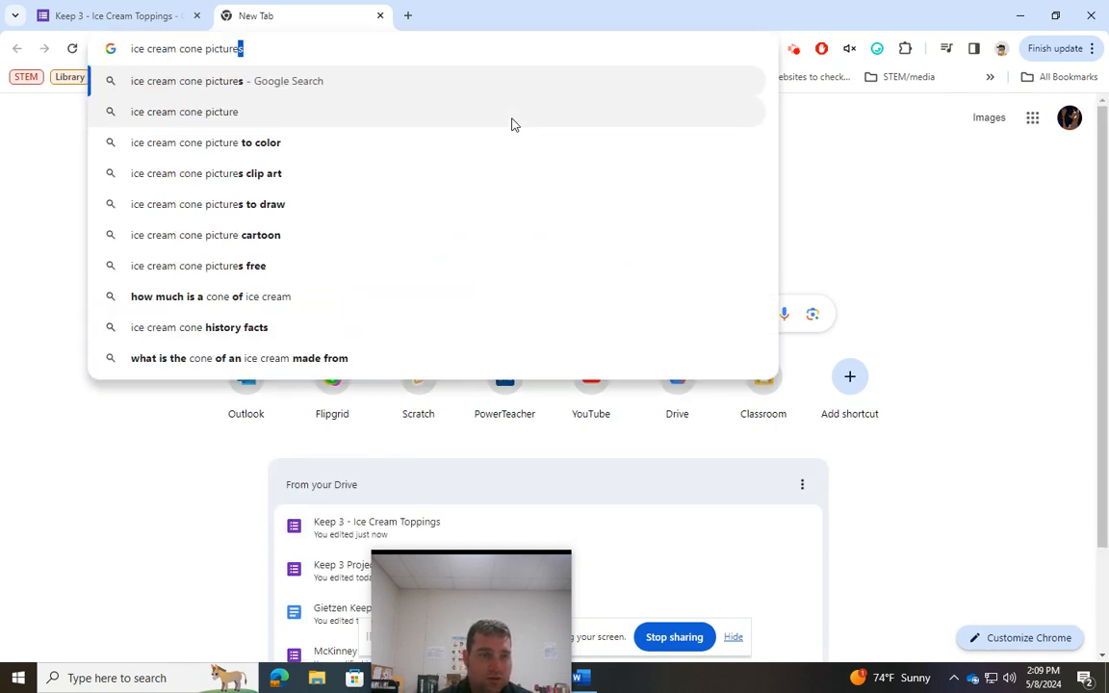
key("Return")
scroll(790, 396, "down", 3)
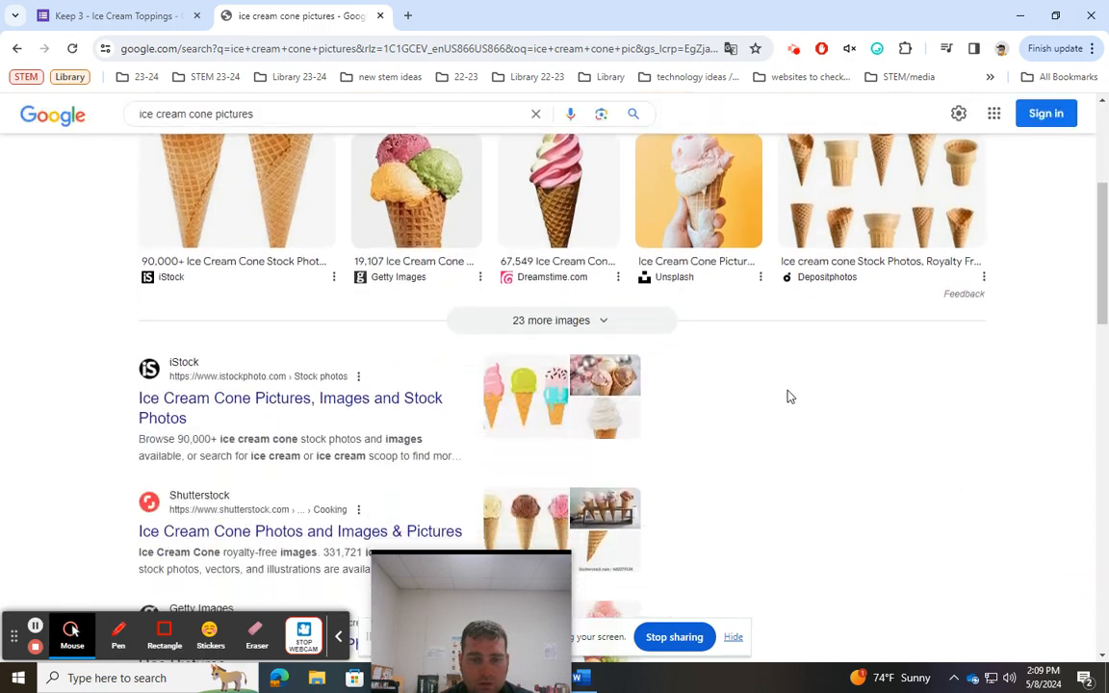
scroll(748, 404, "down", 6)
scroll(738, 403, "up", 4)
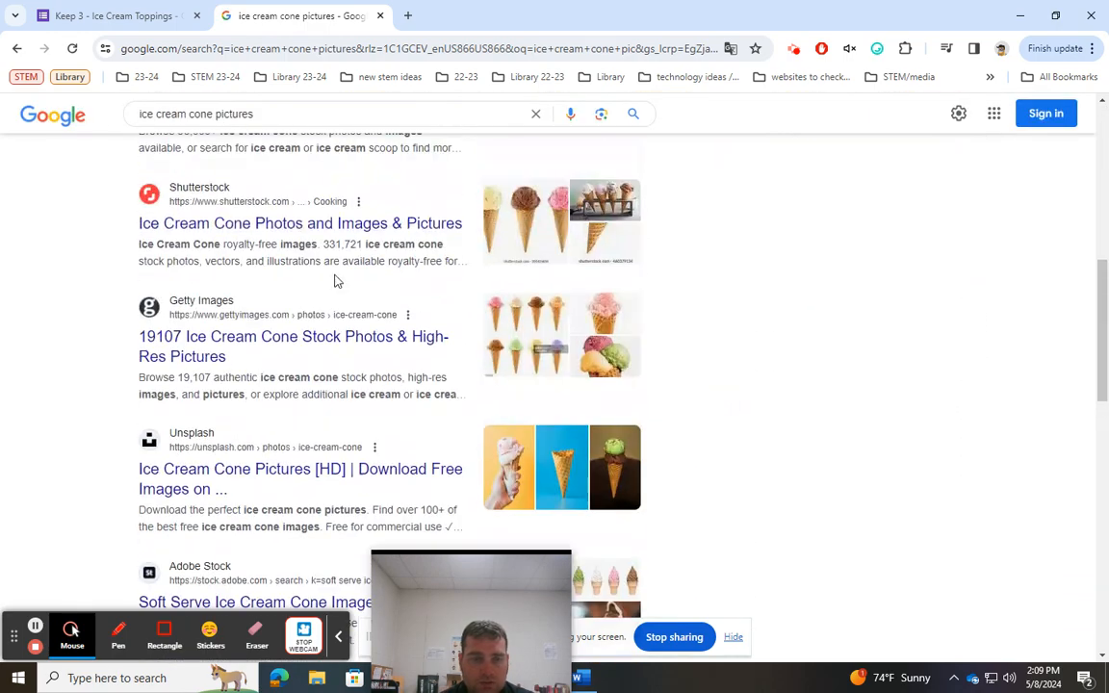
scroll(335, 280, "up", 5)
left_click(160, 180)
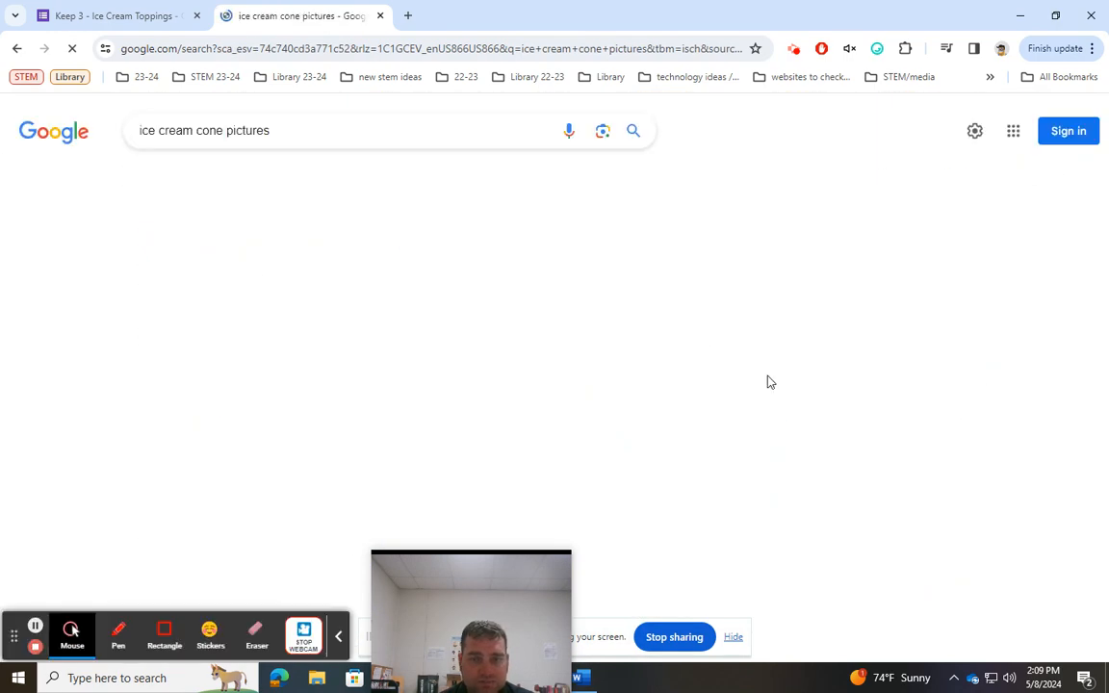
scroll(594, 346, "down", 2)
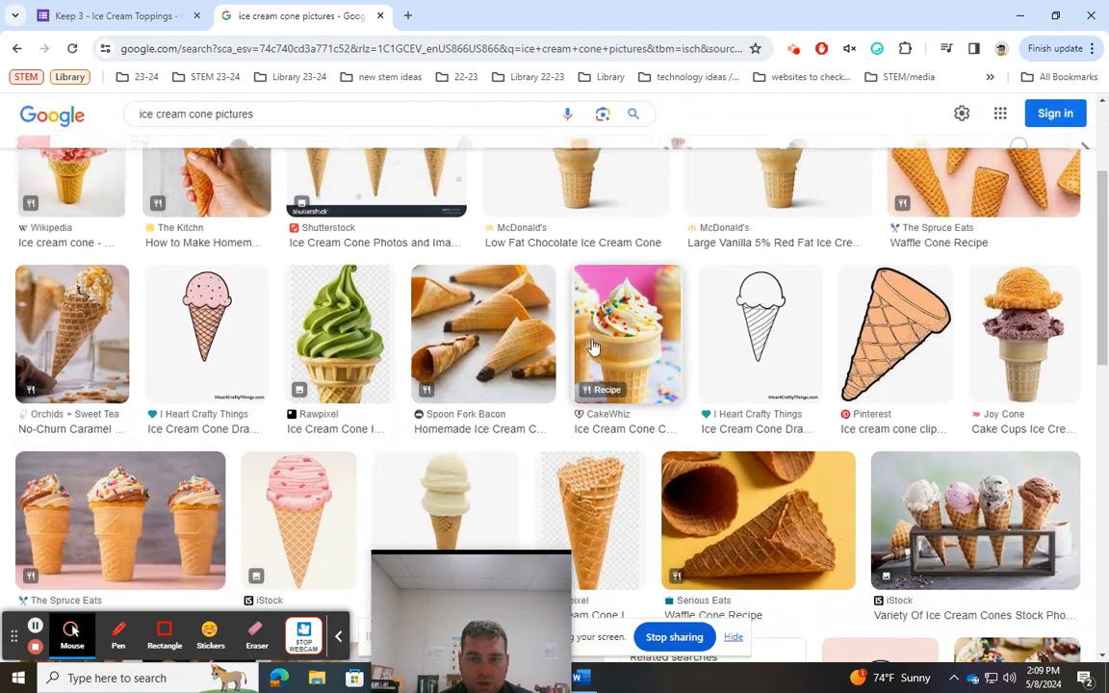
scroll(594, 347, "up", 3)
scroll(867, 462, "down", 4)
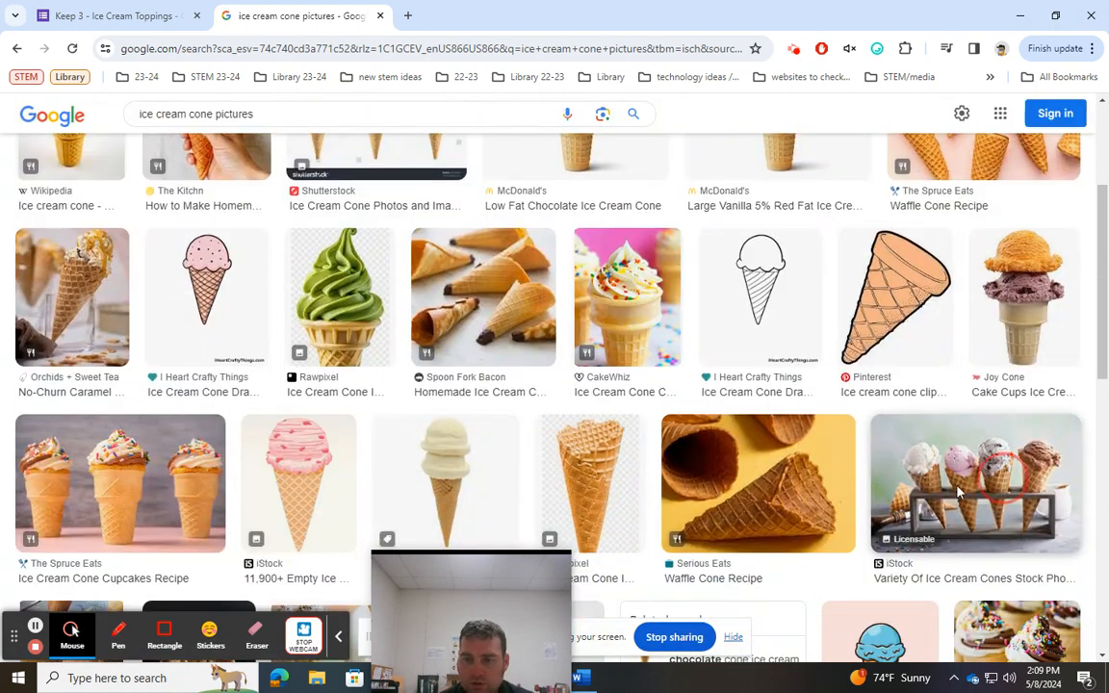
Save the four ice cream cones photo to Downloads as icecreampicture
left_click(958, 493)
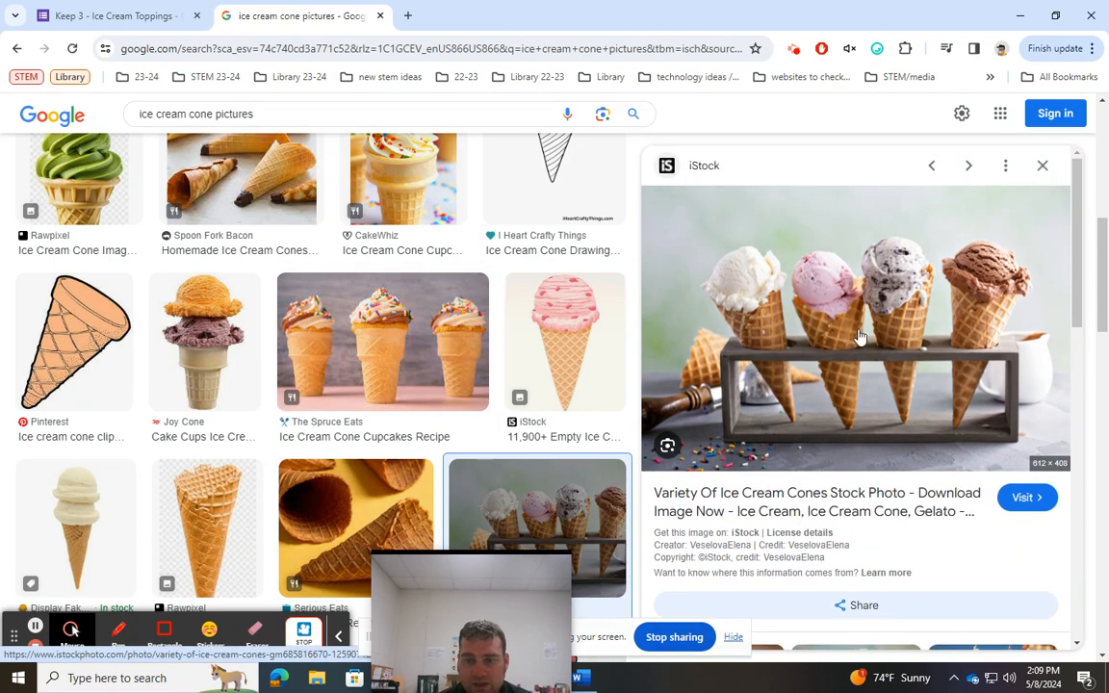
right_click(860, 336)
left_click(987, 556)
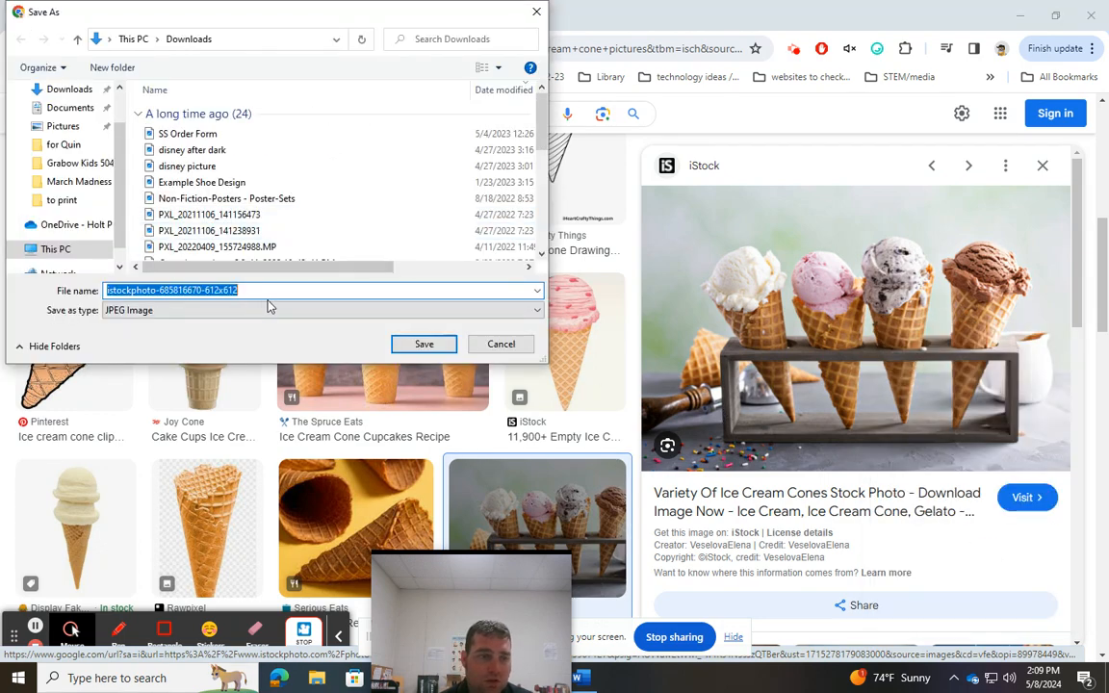
type("icecreampicture")
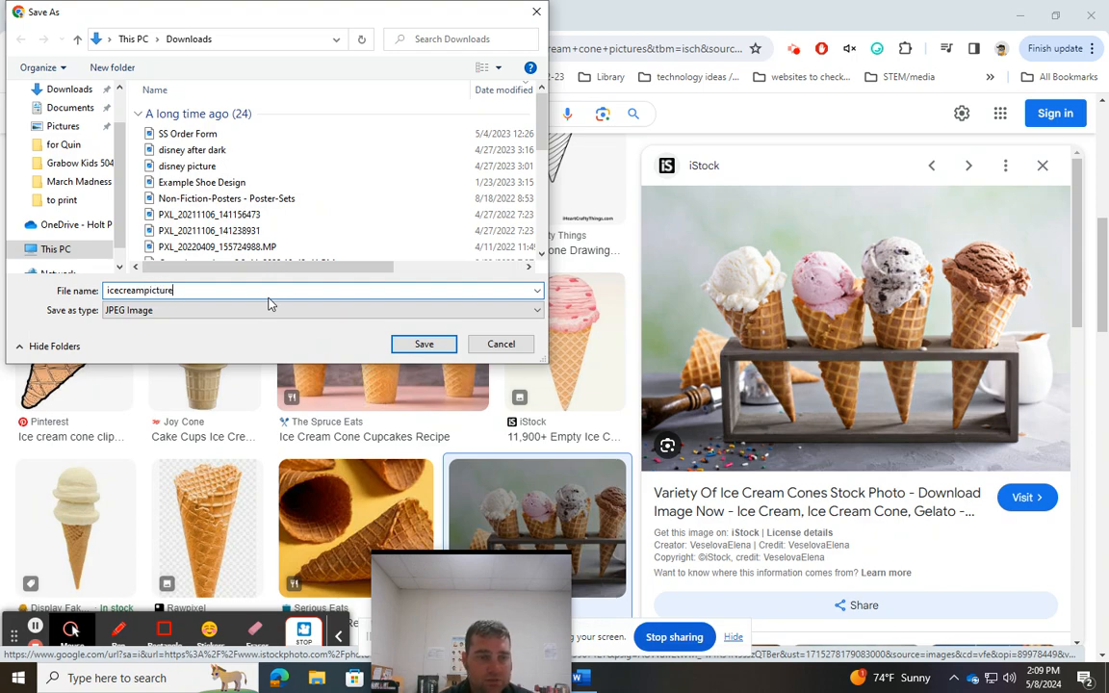
key("Return")
left_click(138, 12)
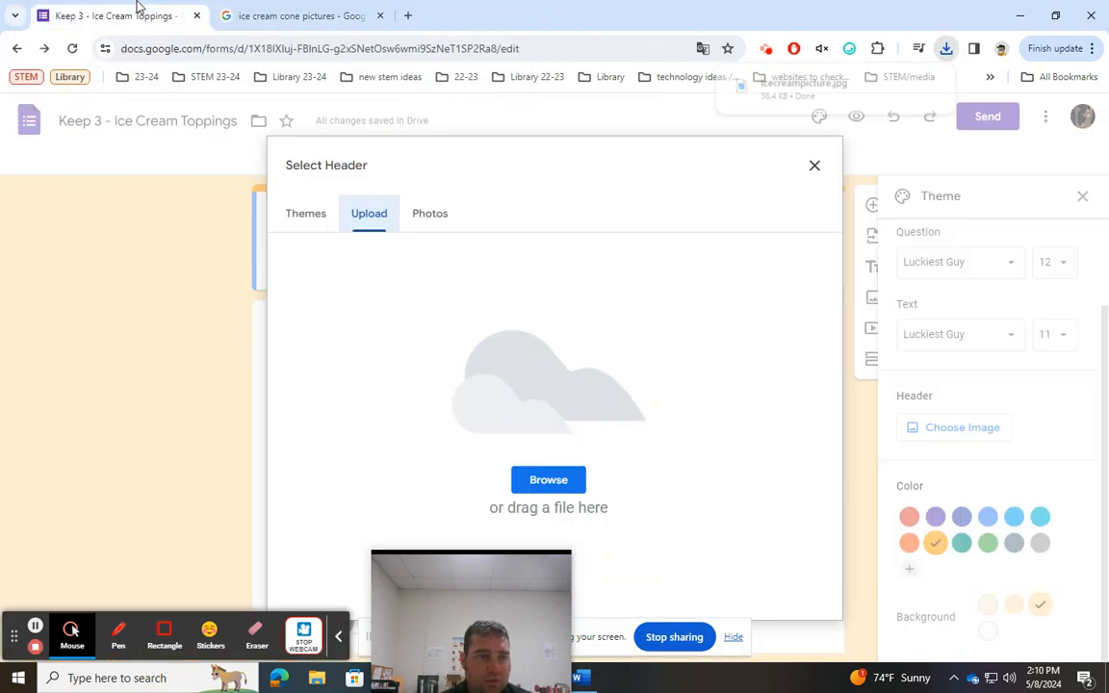
Upload icecreampicture from Downloads as the header and crop it over the row of scoops
left_click(569, 488)
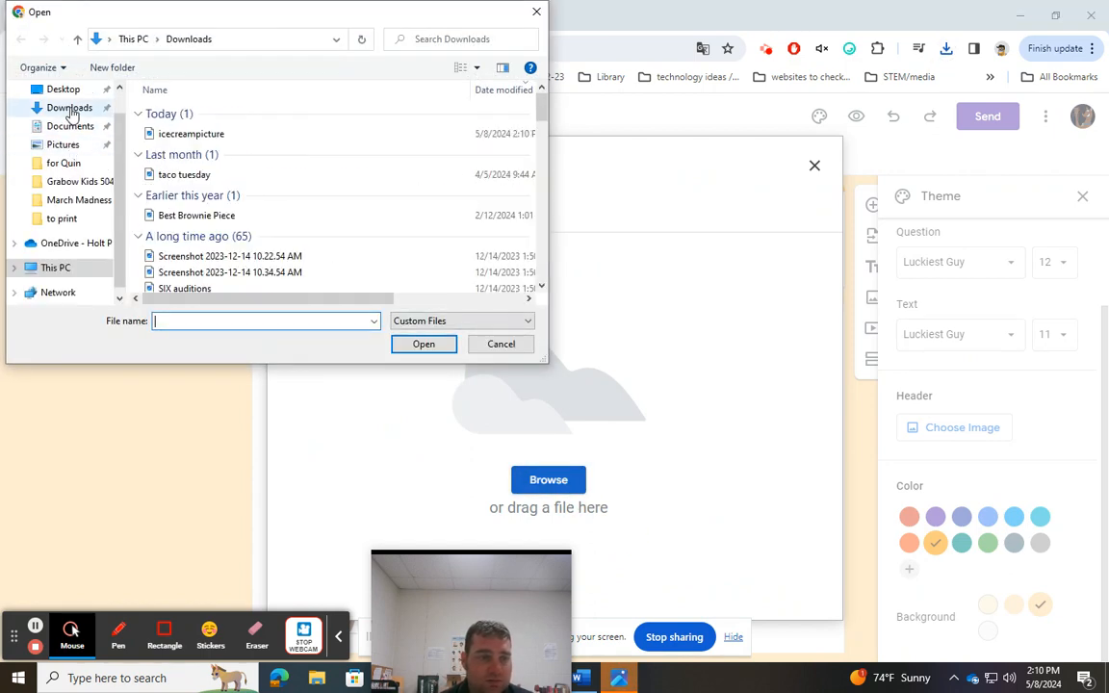
left_click(183, 135)
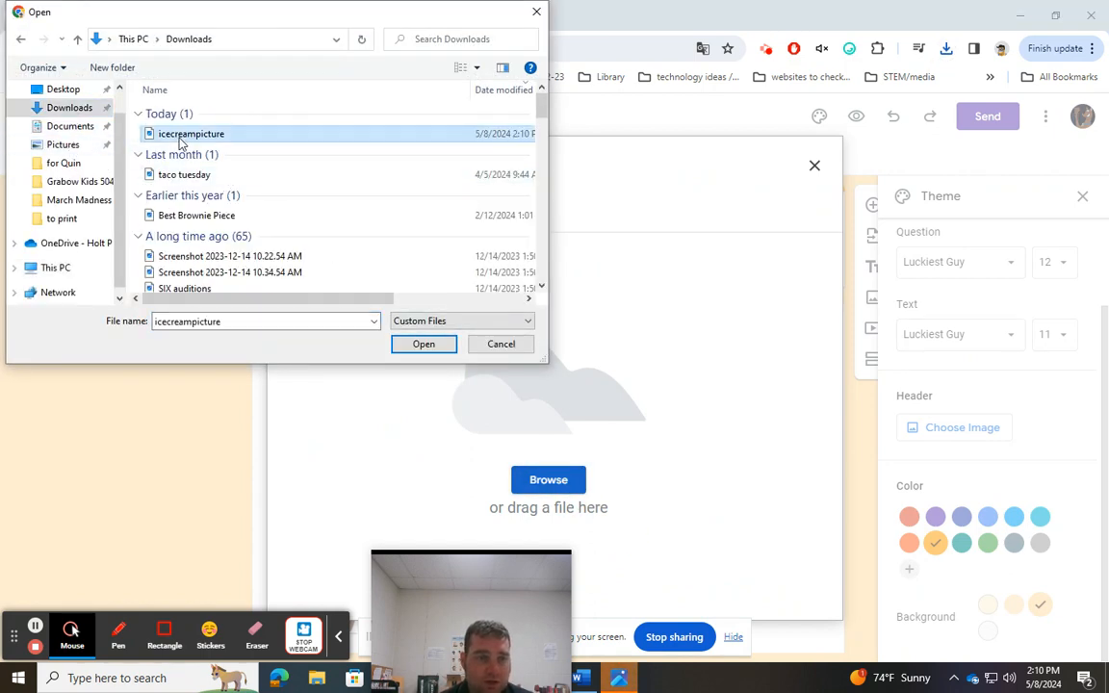
left_click(424, 344)
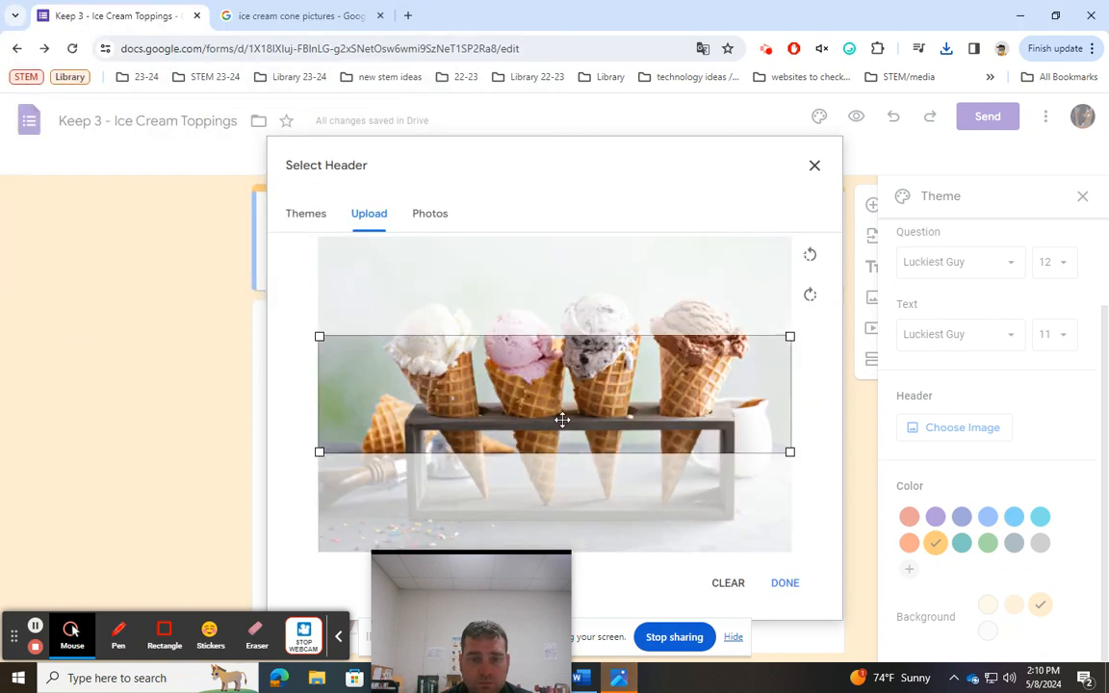
left_click_drag(650, 430, 653, 375)
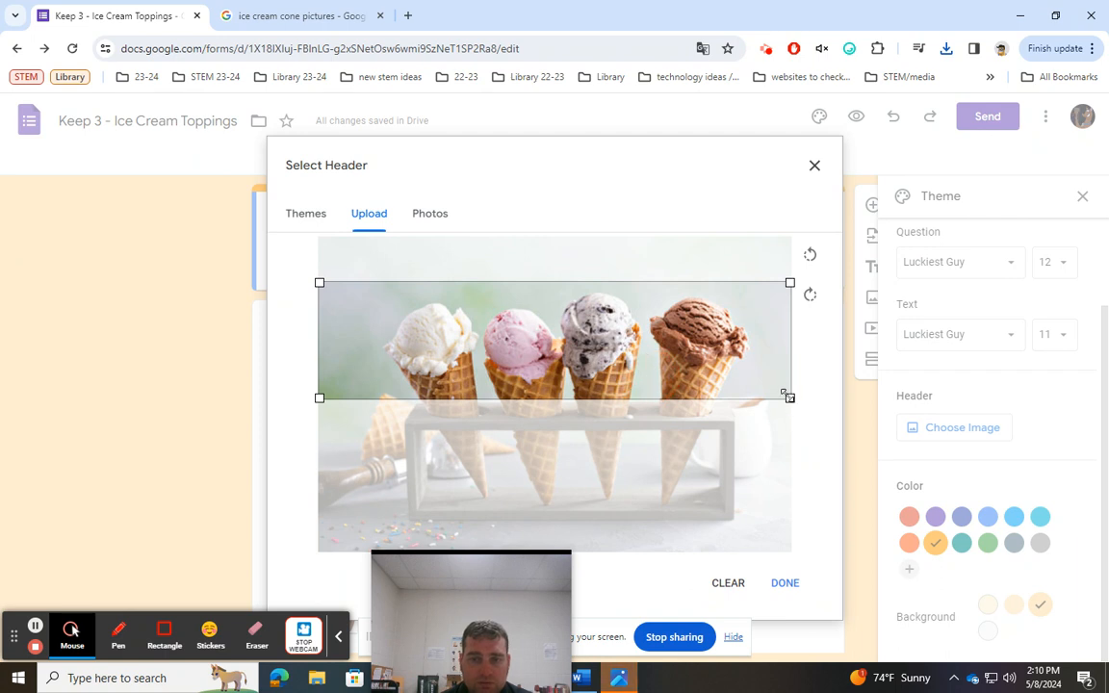
left_click_drag(786, 395, 789, 429)
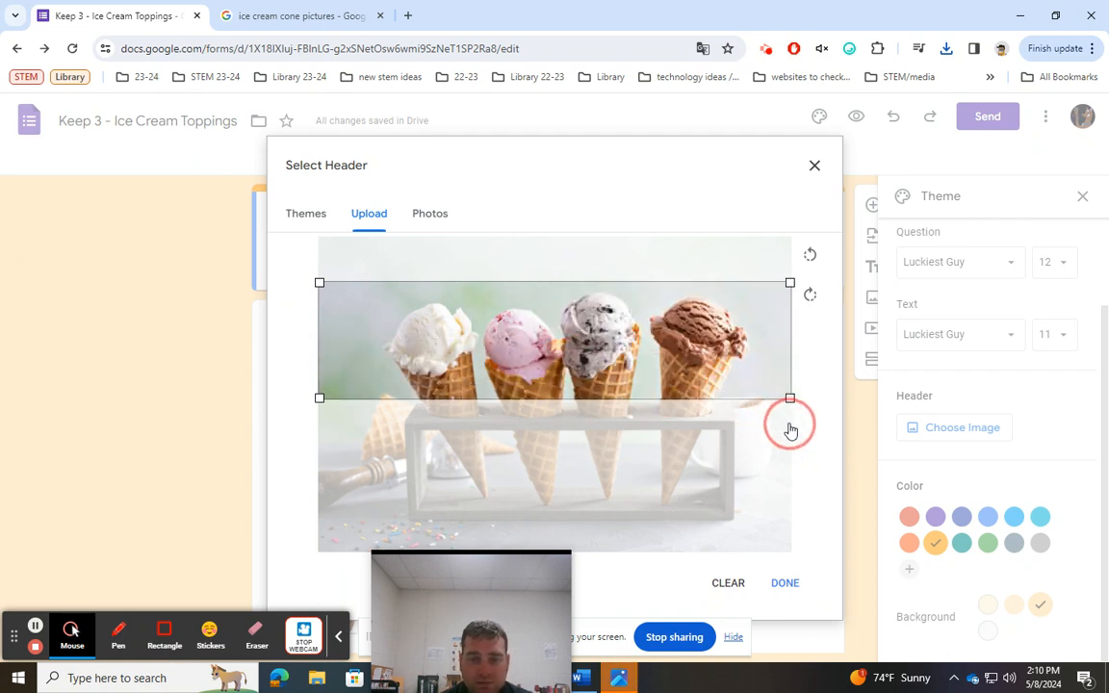
left_click(785, 582)
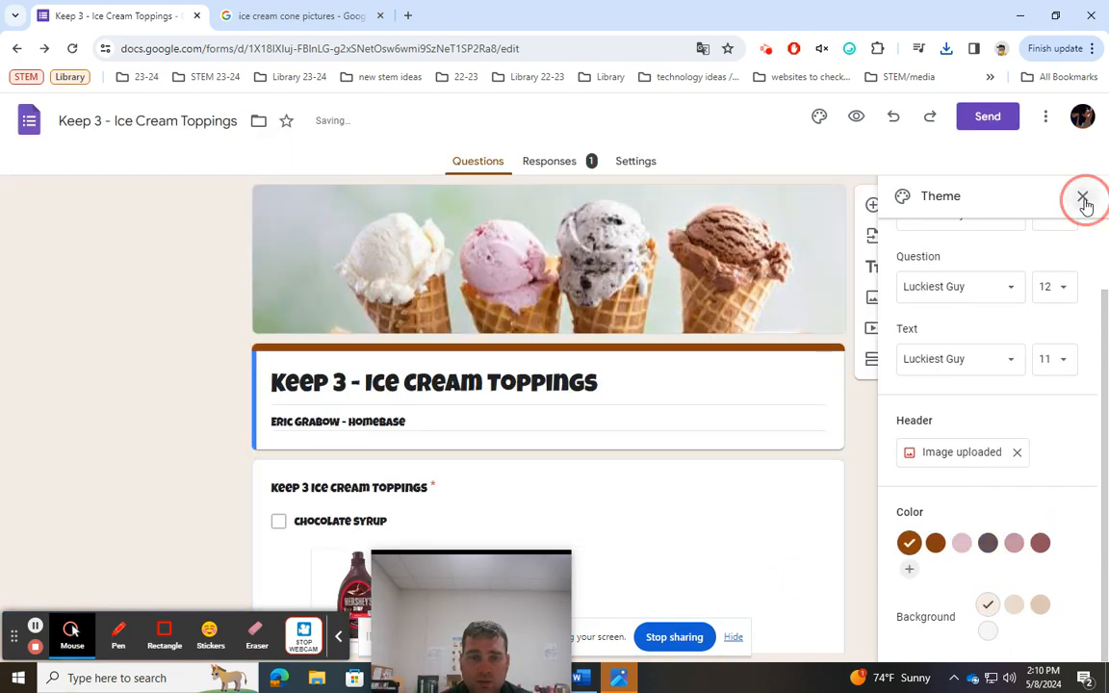
Close the Theme panel and look over the form with its new ice cream header
left_click(1082, 197)
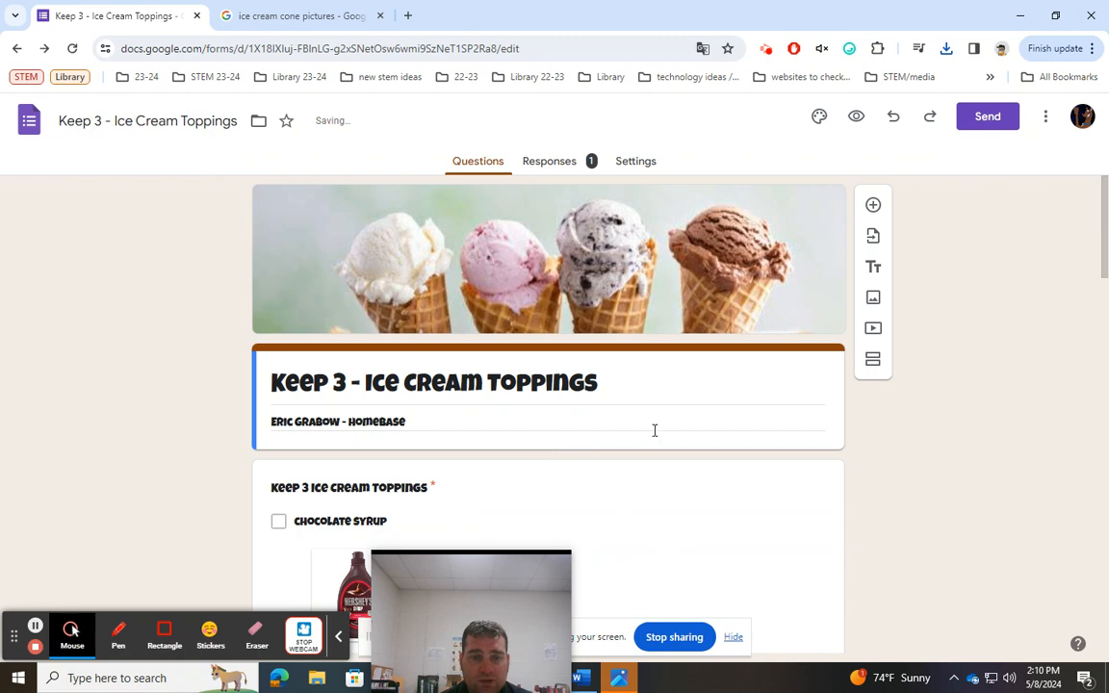
scroll(655, 431, "down", 14)
scroll(683, 490, "up", 6)
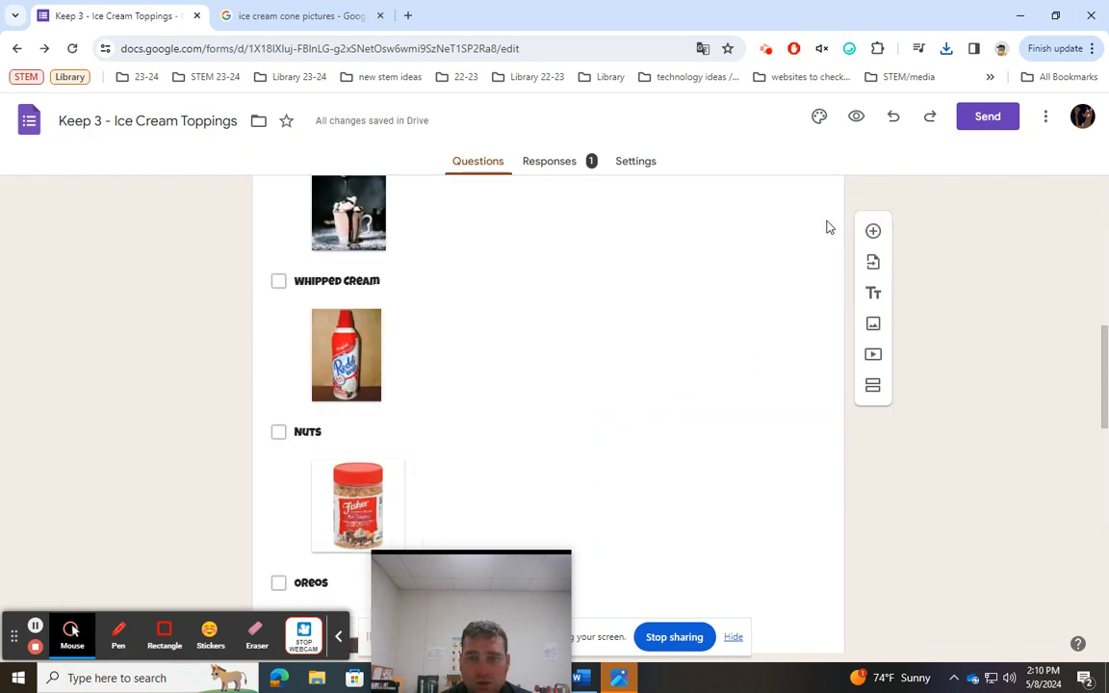
Preview the form as respondents see it, then return to the editor
left_click(857, 117)
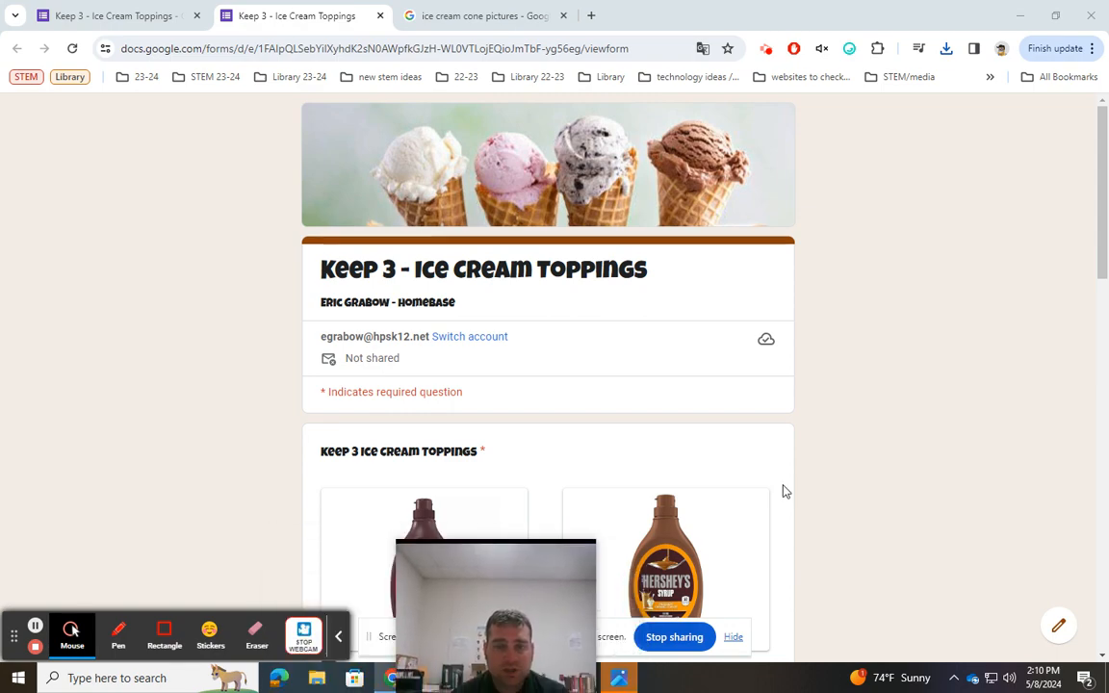
scroll(898, 429, "down", 14)
scroll(886, 445, "down", 2)
scroll(882, 446, "up", 17)
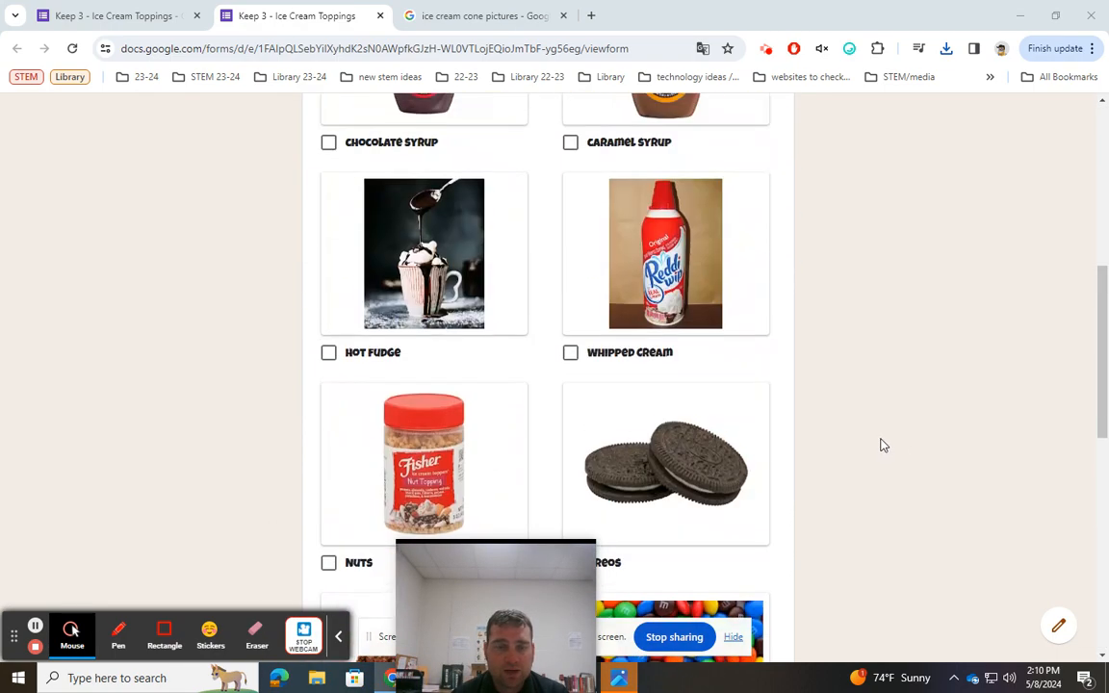
scroll(501, 404, "down", 17)
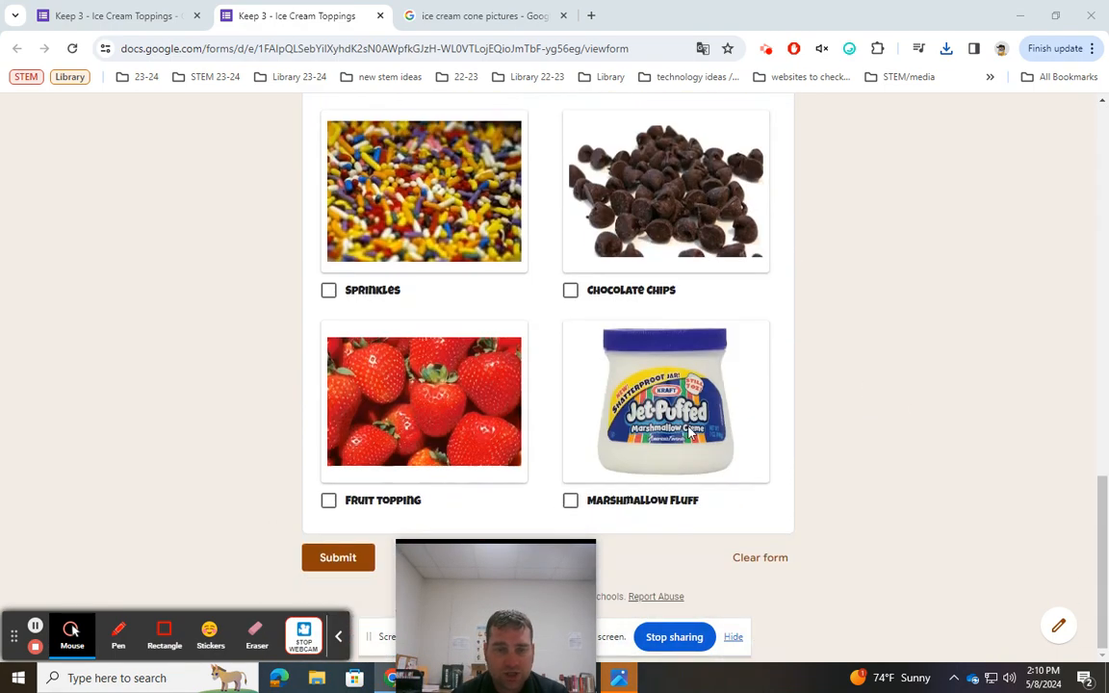
left_click(1060, 627)
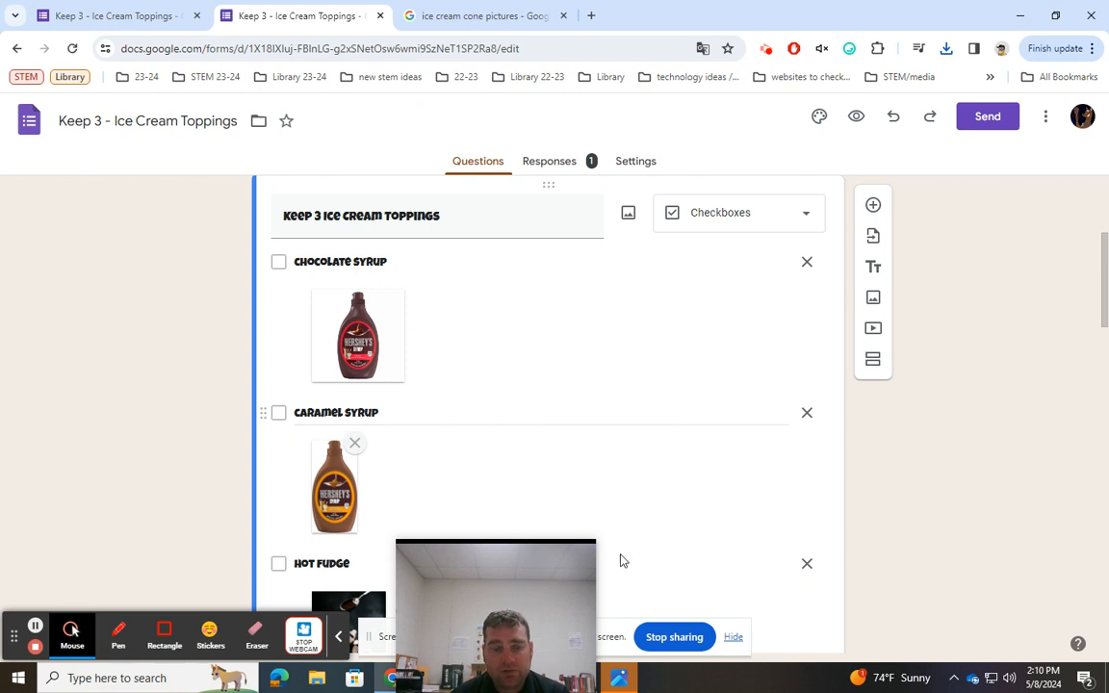
Open the More options menu for the Keep 3 Ice Cream Toppings checkbox question
scroll(816, 511, "down", 12)
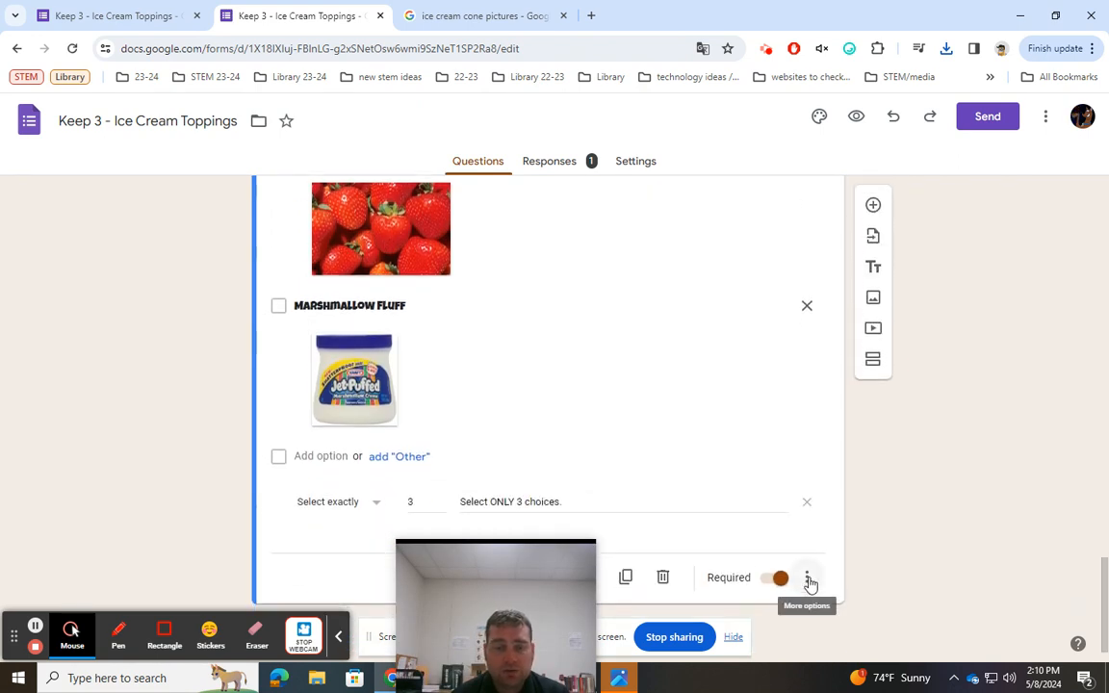
left_click(809, 580)
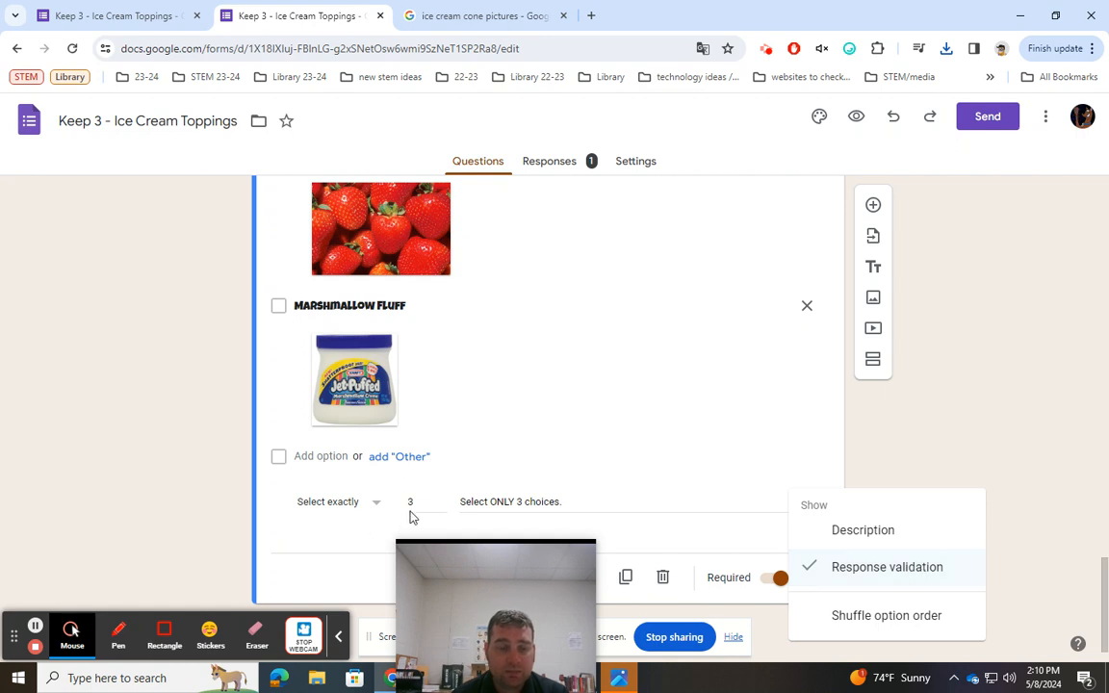